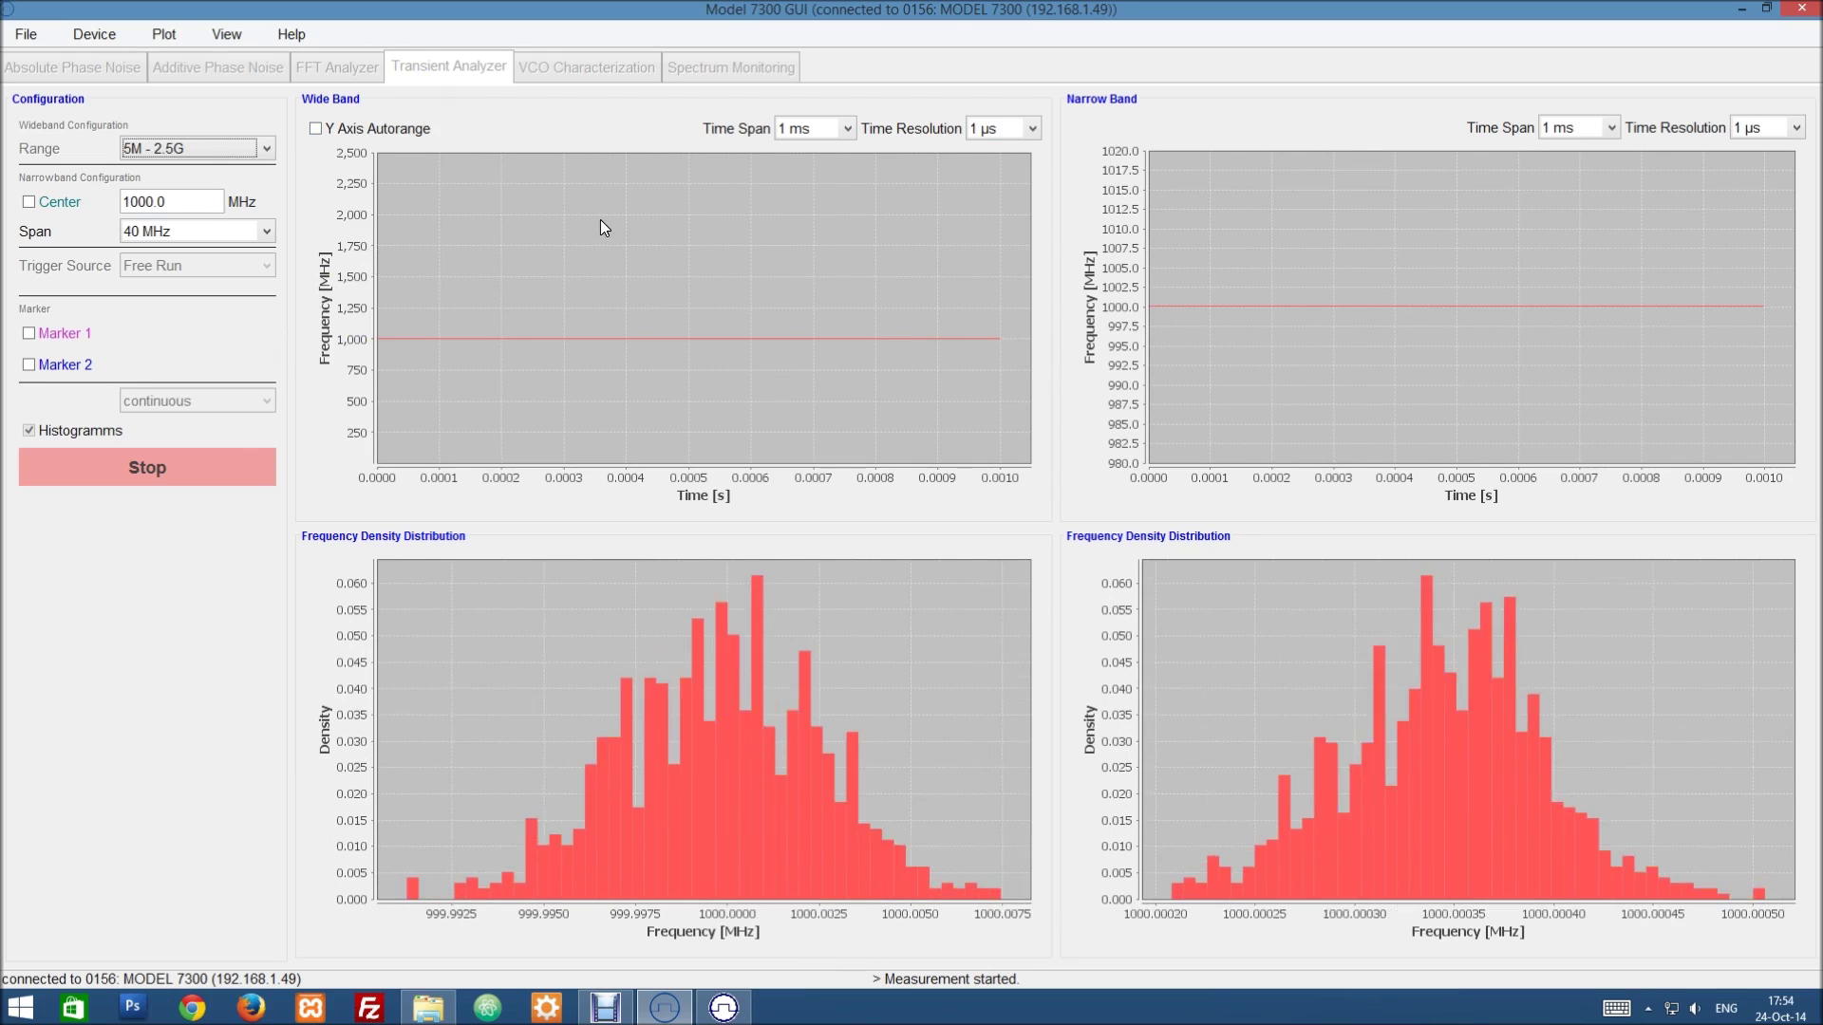
- Keep the wideband time resolution at 1 µs, span at 1 ms, and range at 5M - 2.5G
{"action": "left_click", "coordinate": [829, 280]}
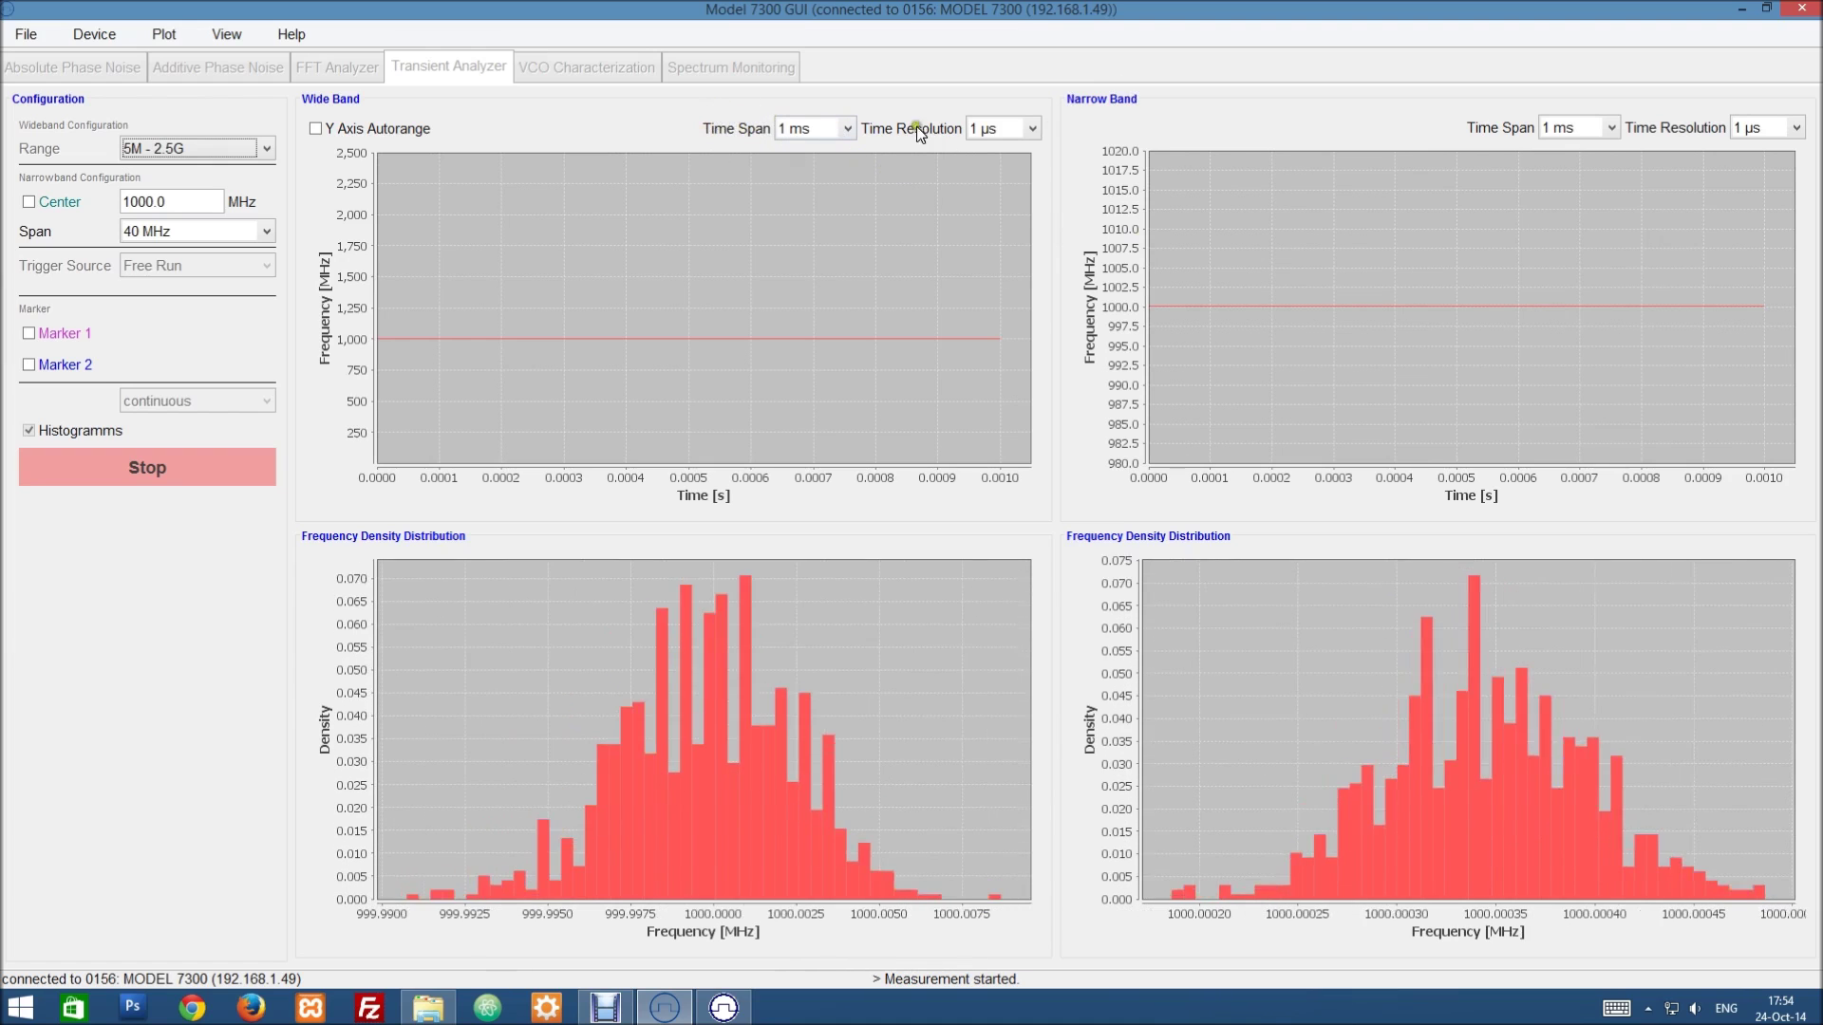
{"action": "left_click", "coordinate": [1032, 128]}
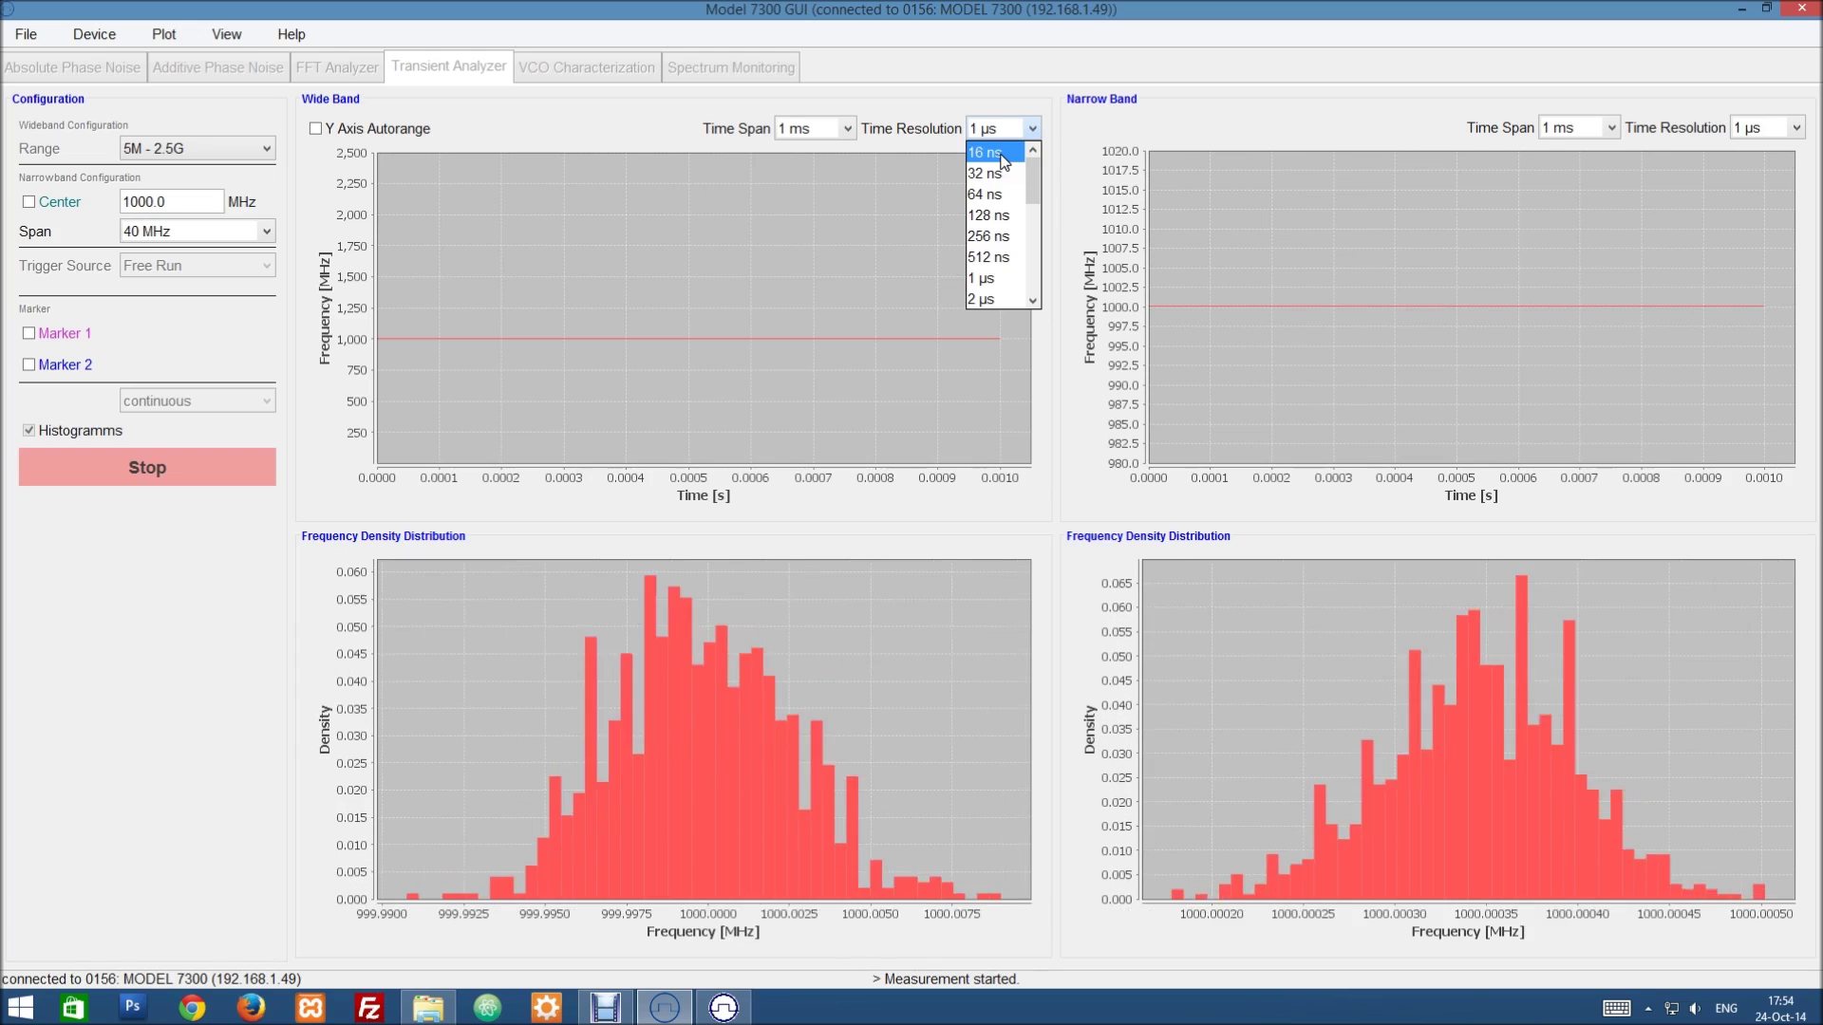
{"action": "left_click", "coordinate": [902, 177]}
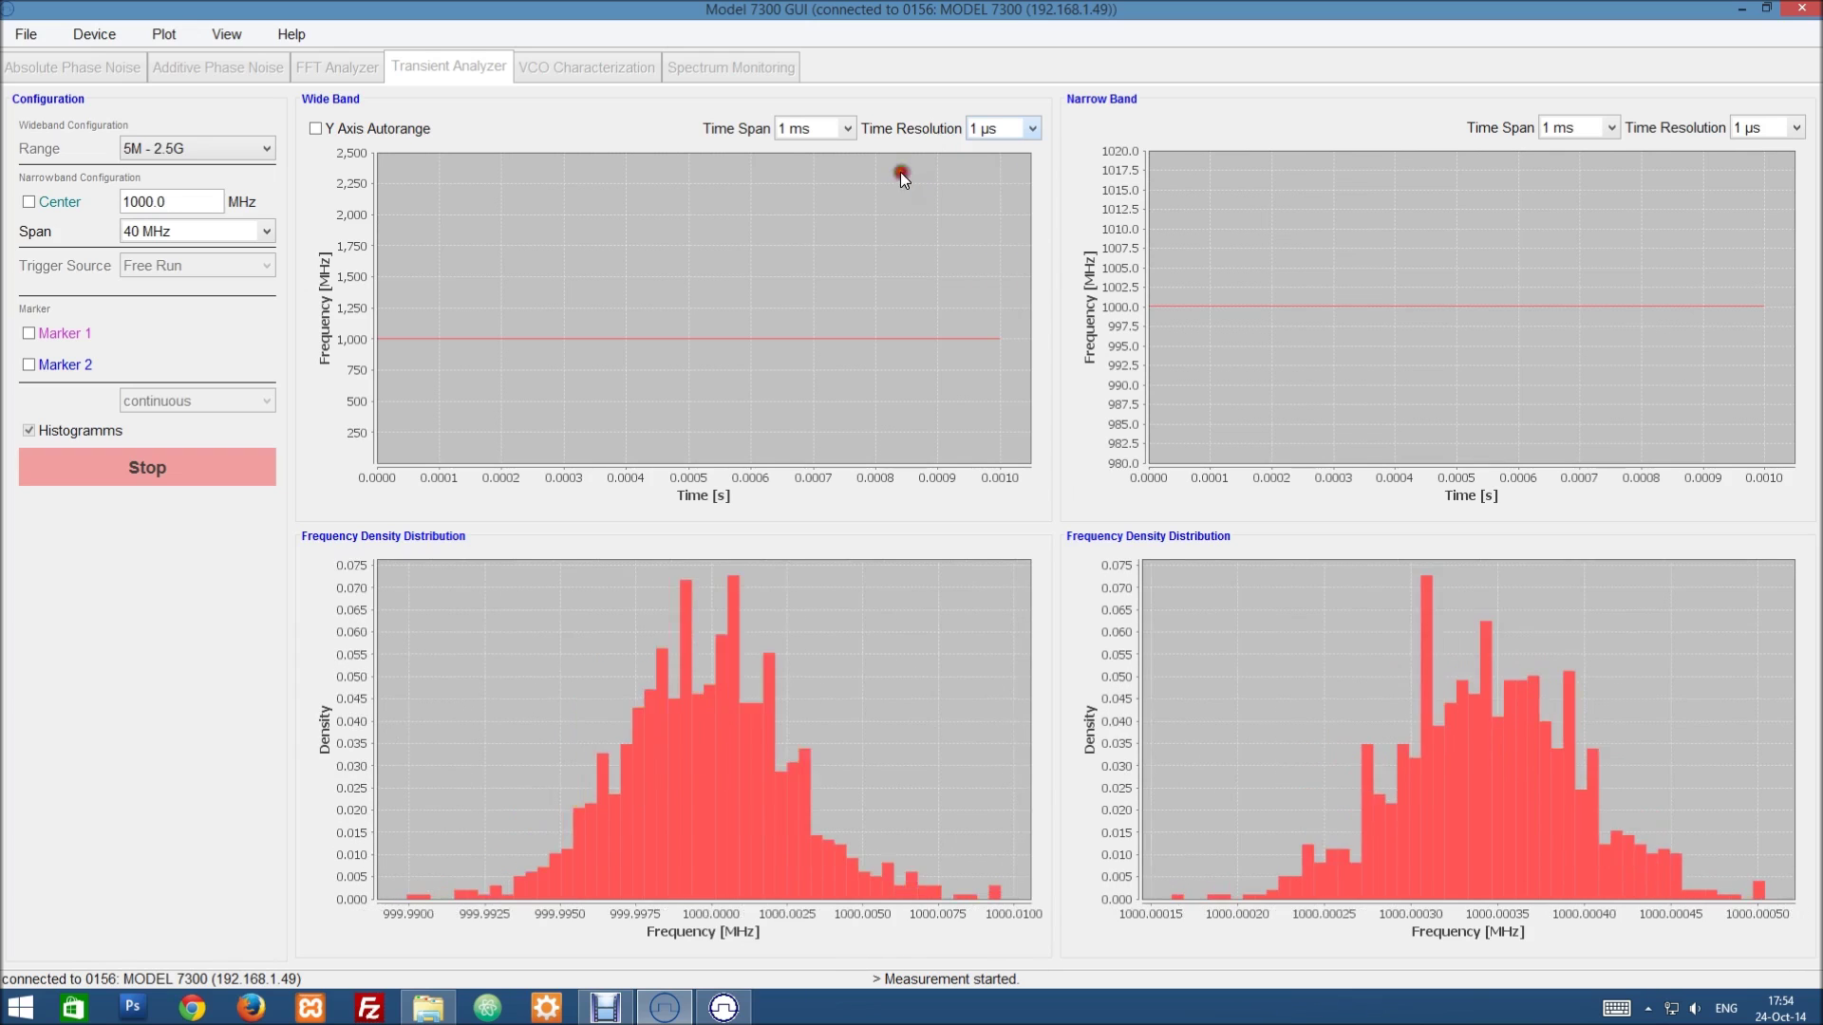
{"action": "left_click", "coordinate": [814, 129]}
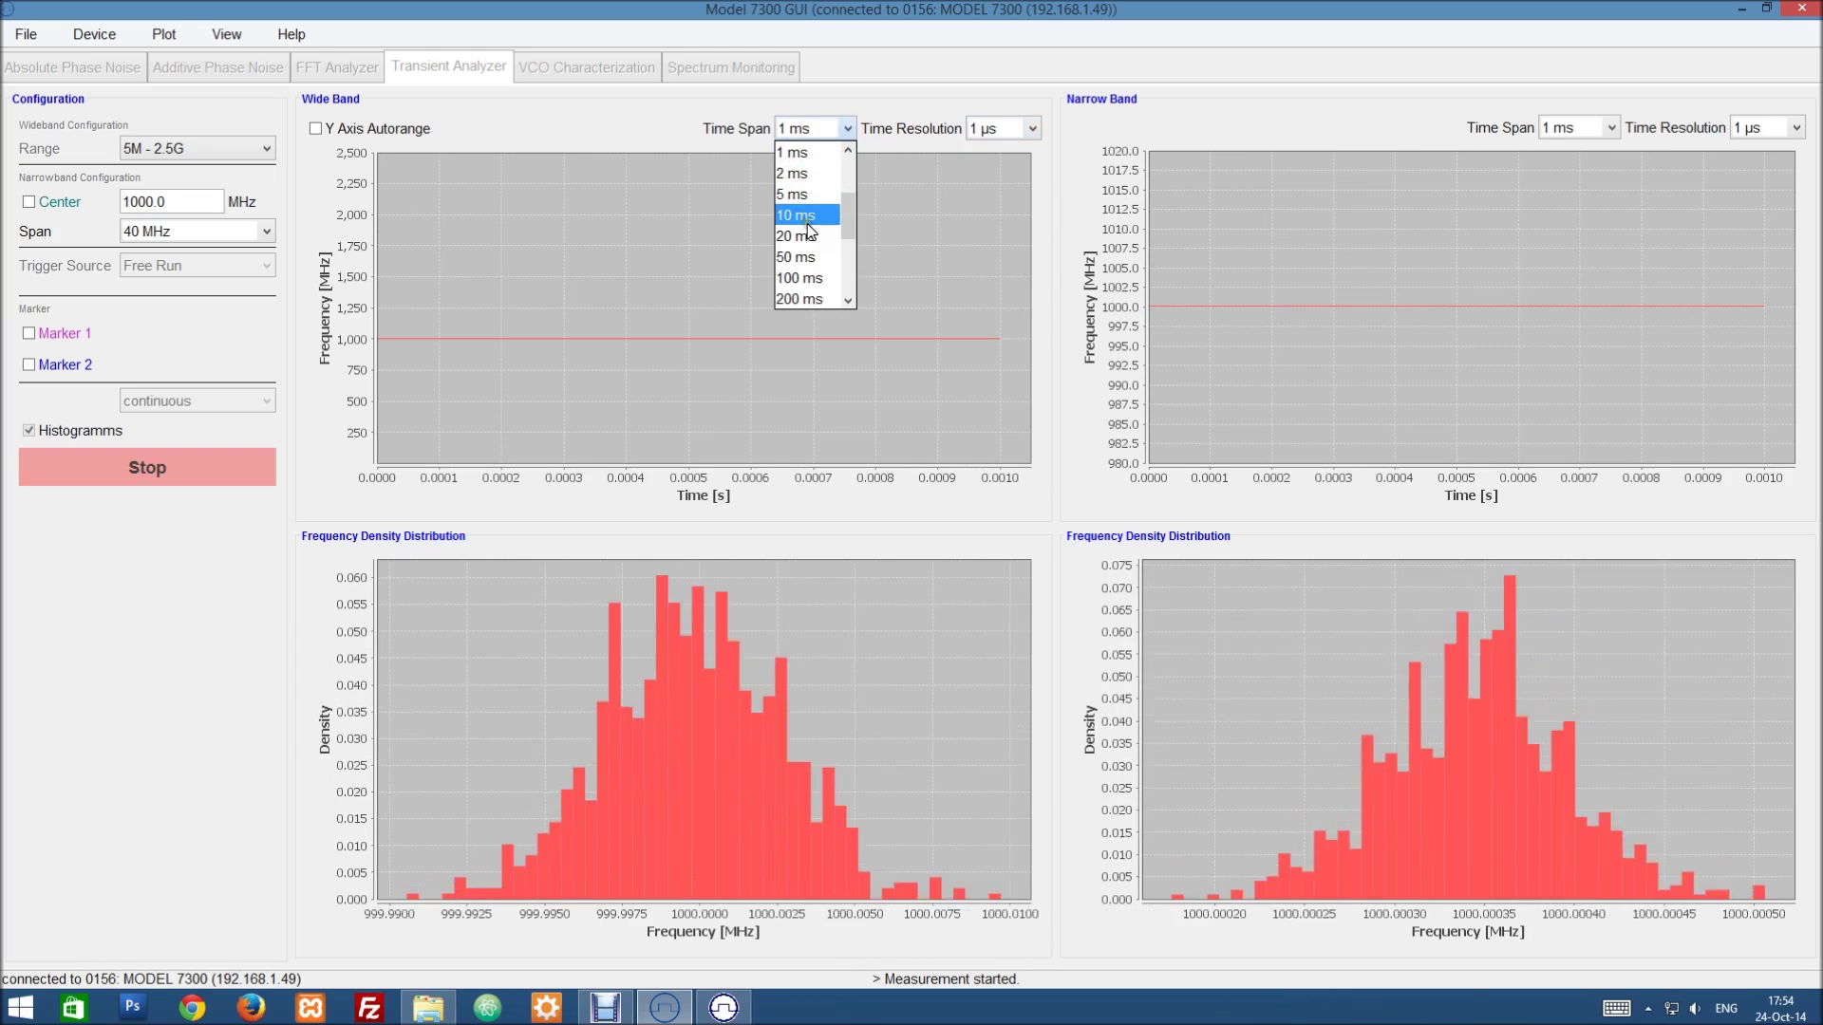
{"action": "scroll", "coordinate": [807, 231], "scroll_direction": "down", "scroll_amount": 3}
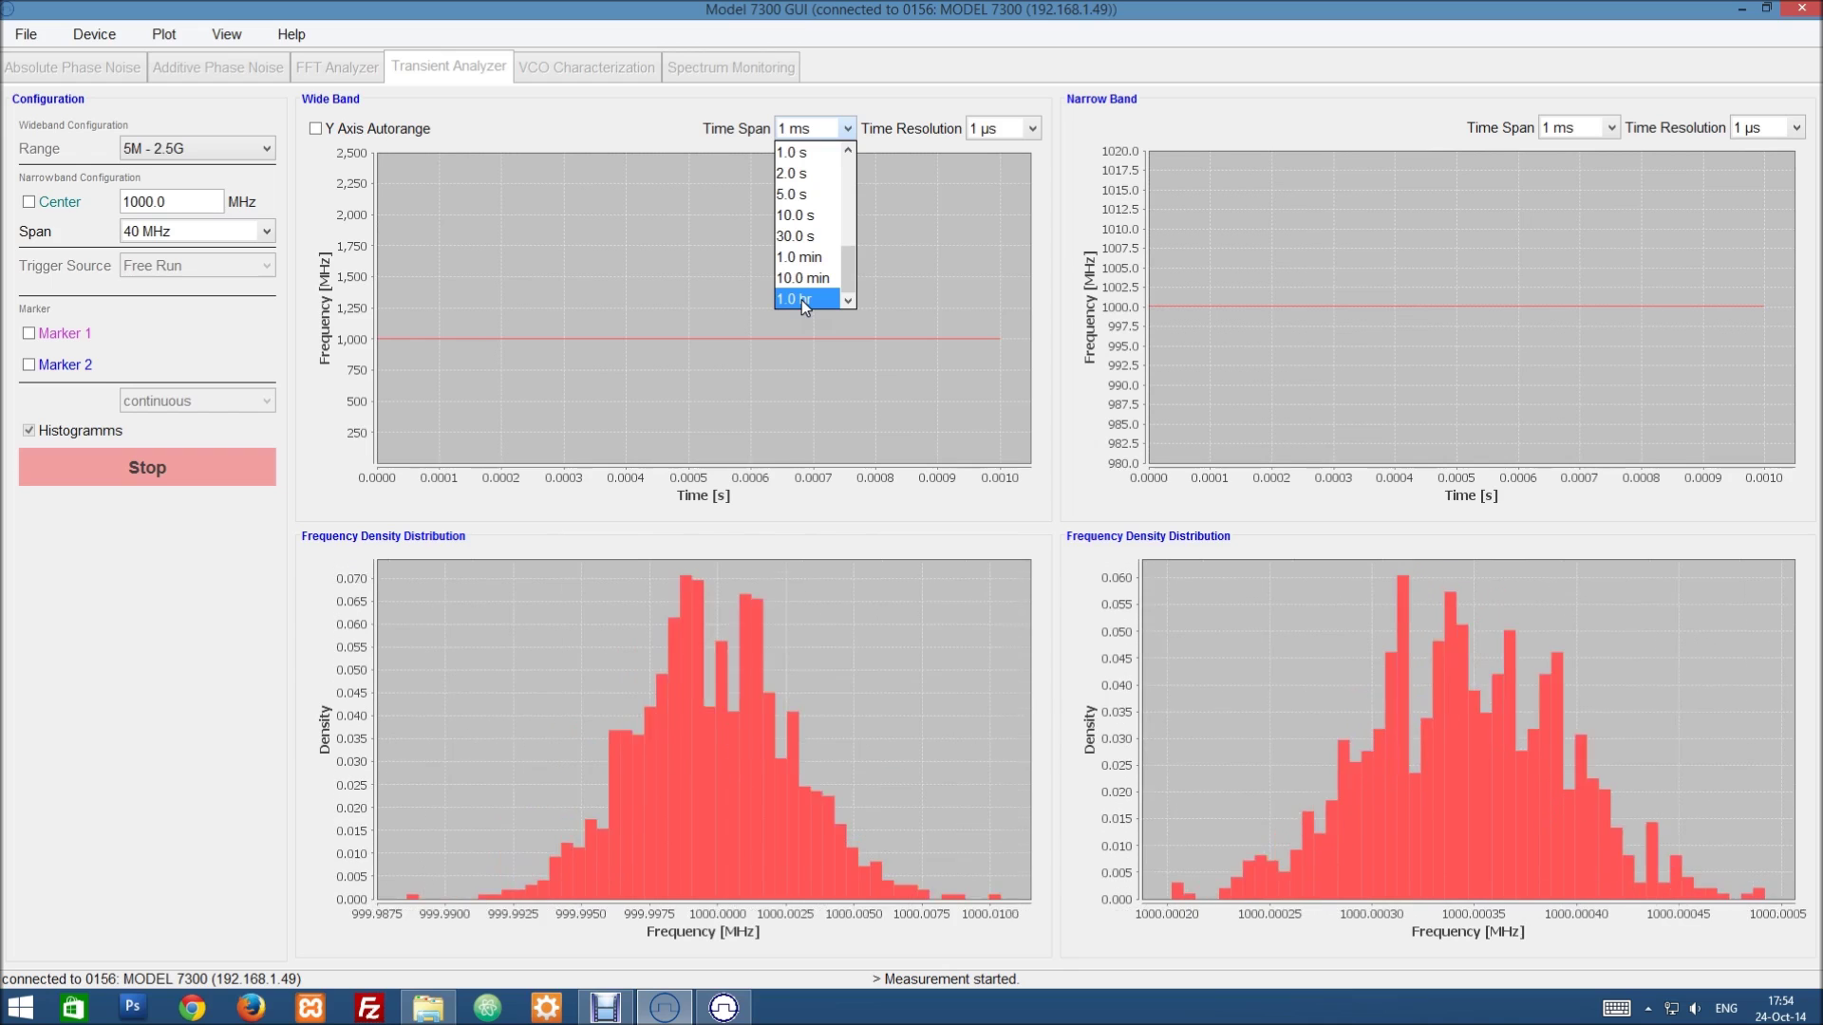
{"action": "left_click", "coordinate": [891, 359]}
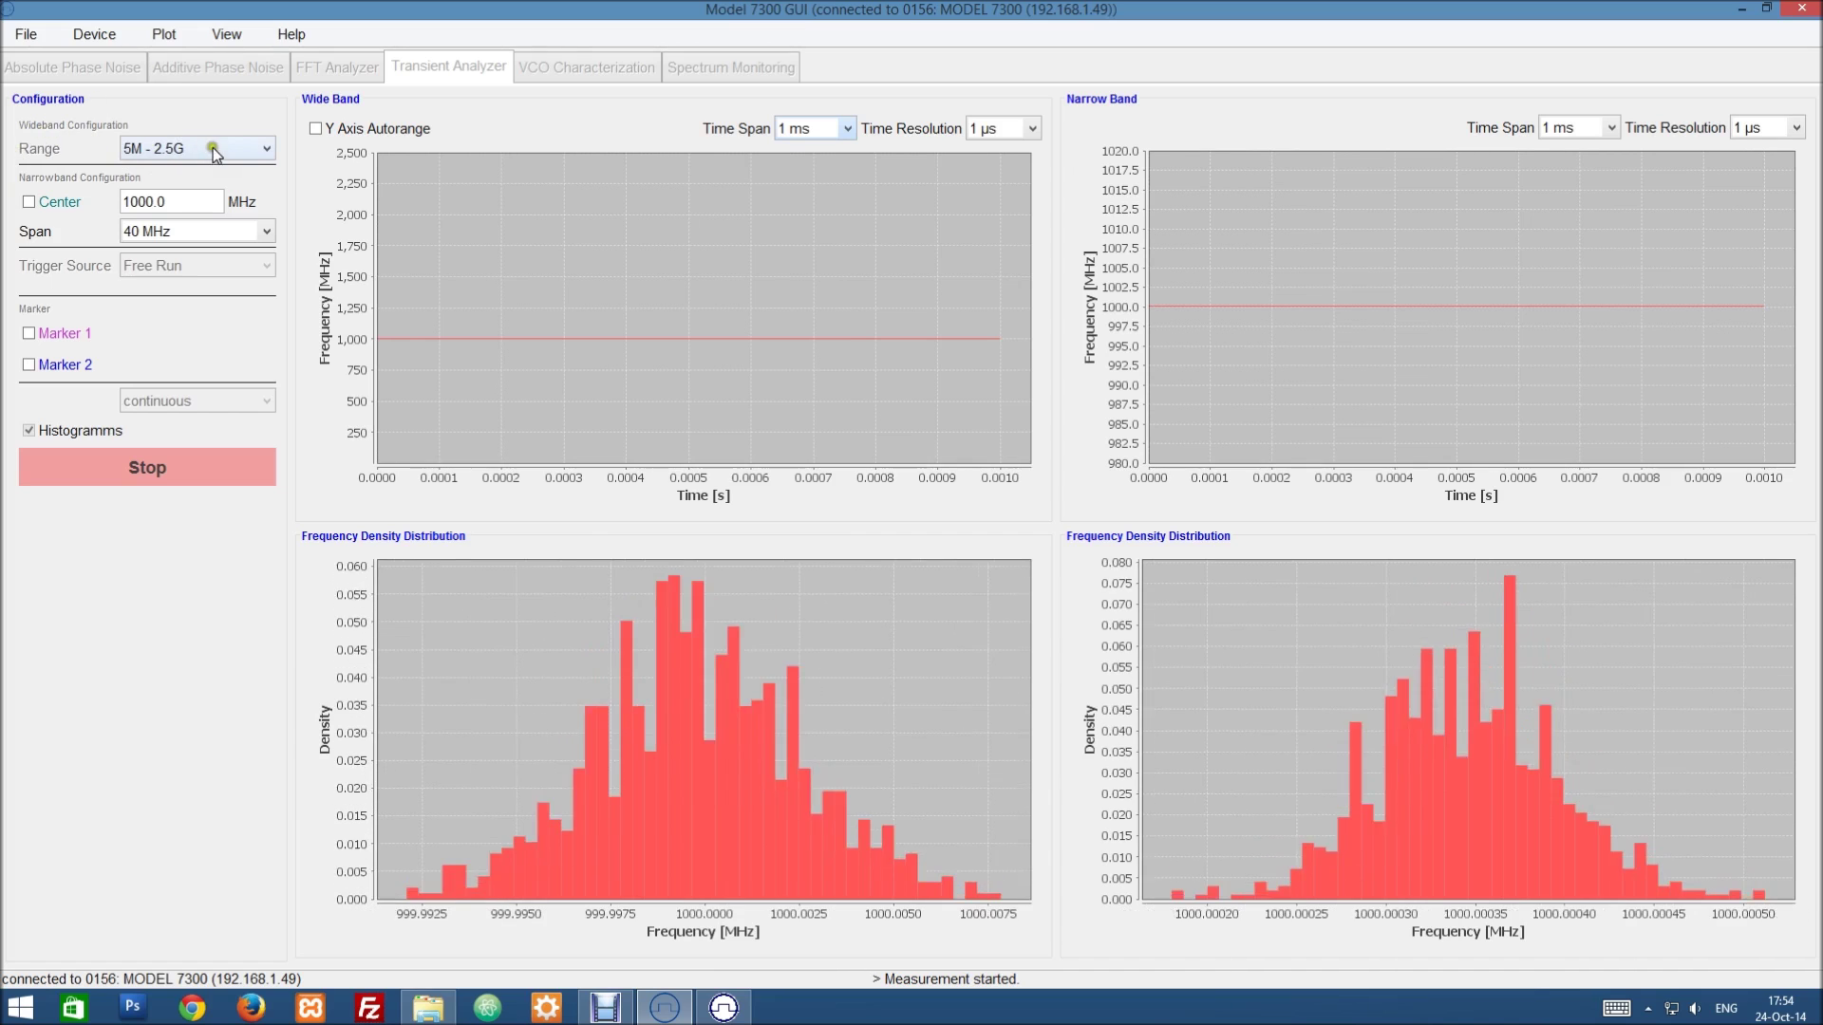
{"action": "left_click", "coordinate": [258, 149]}
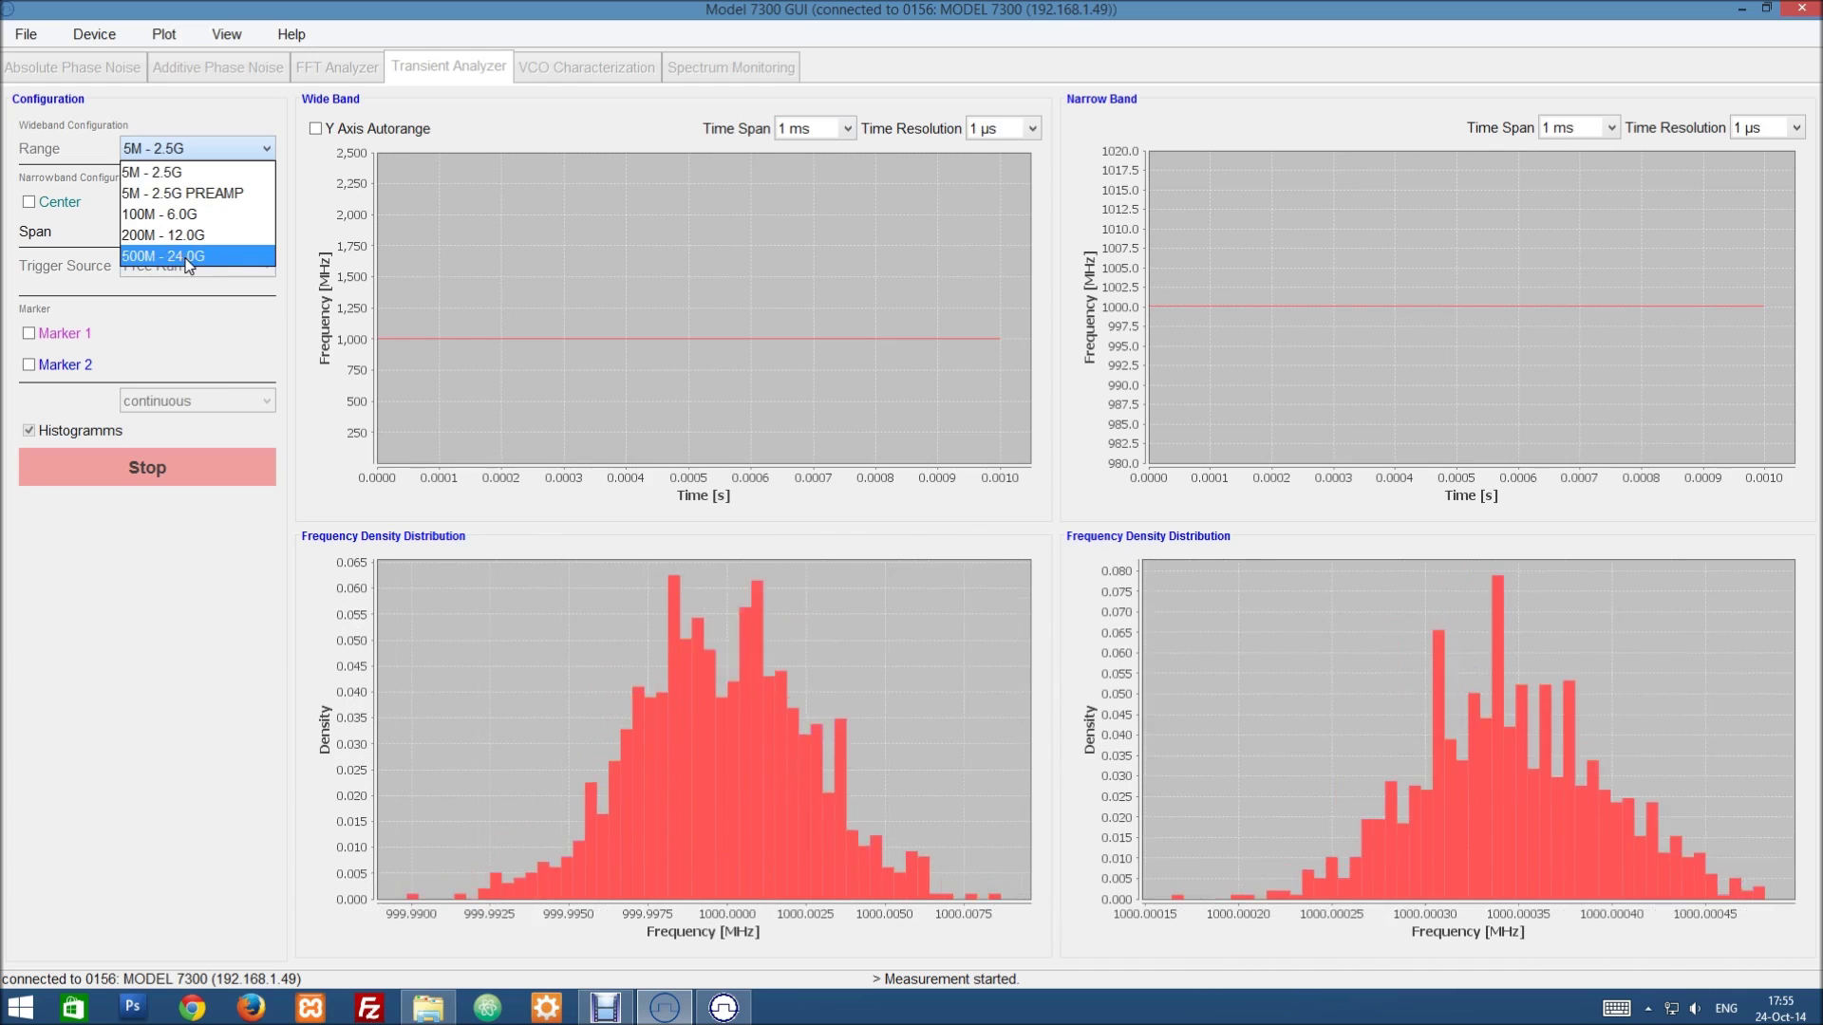
{"action": "left_click", "coordinate": [161, 171]}
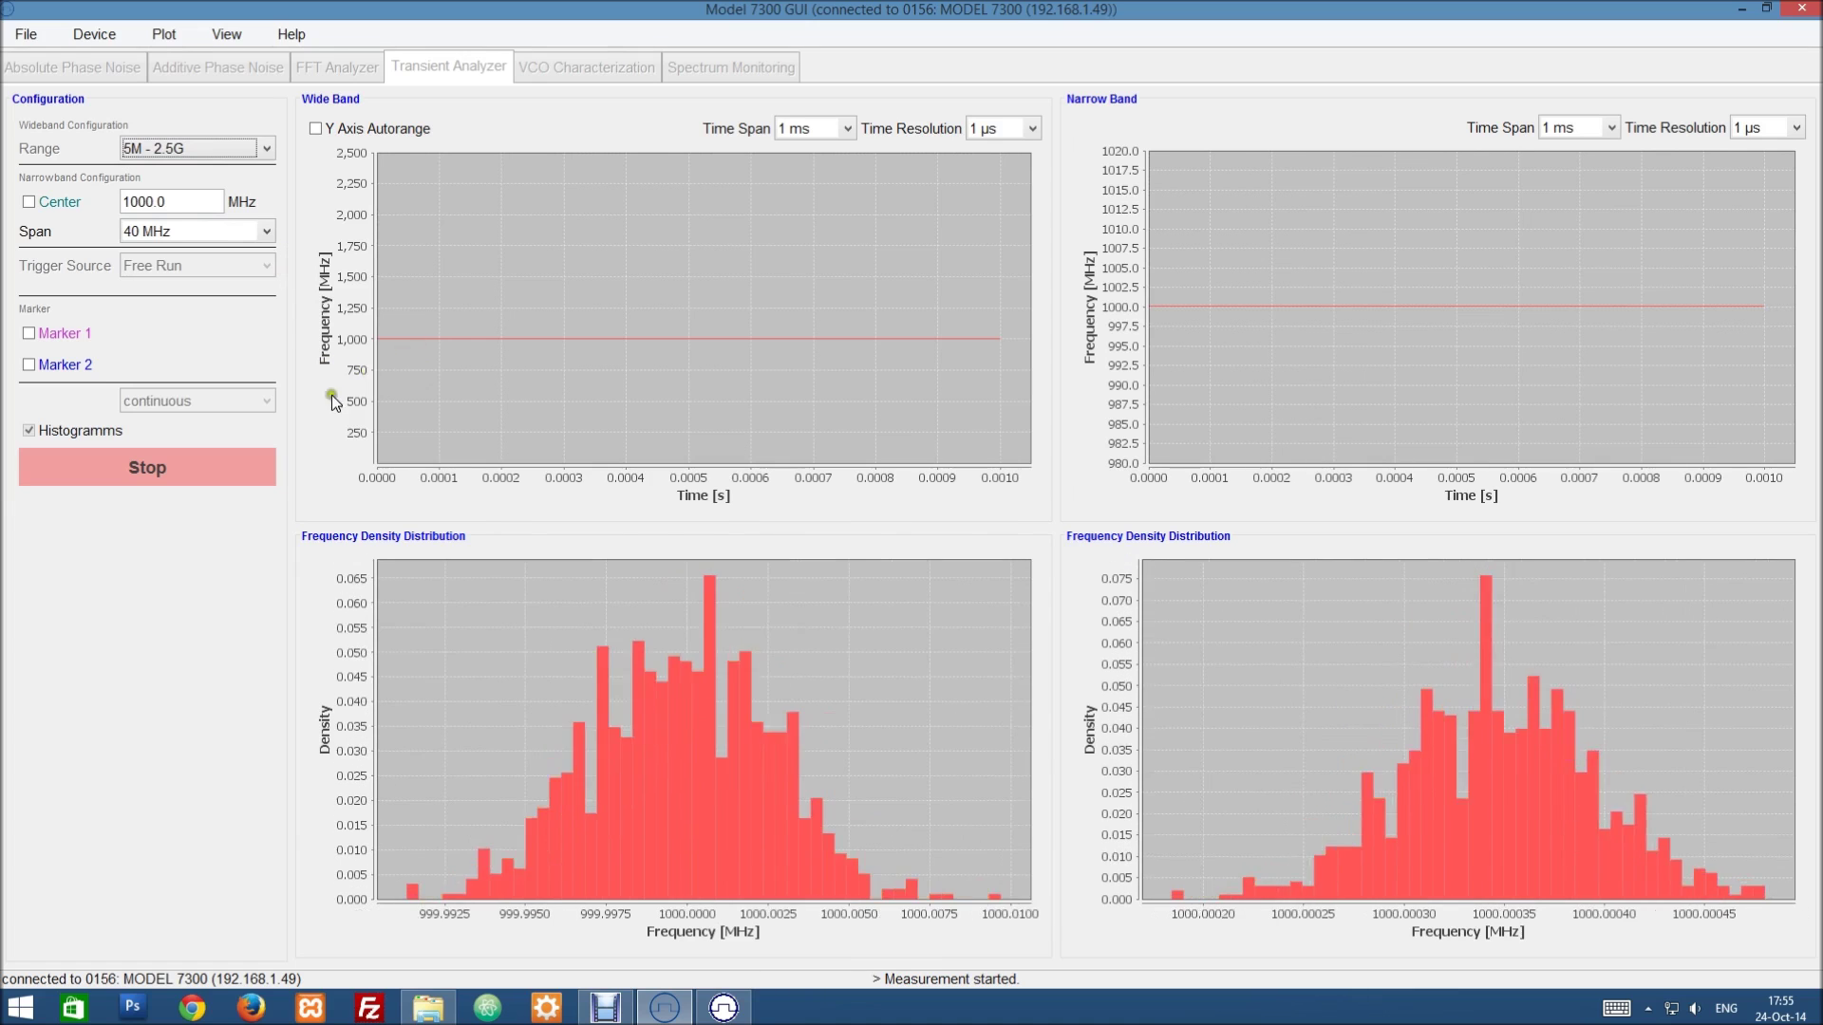
- Reposition the signal generator window and raise its output in 100 MHz steps to 2000 MHz
{"action": "left_click", "coordinate": [724, 1007]}
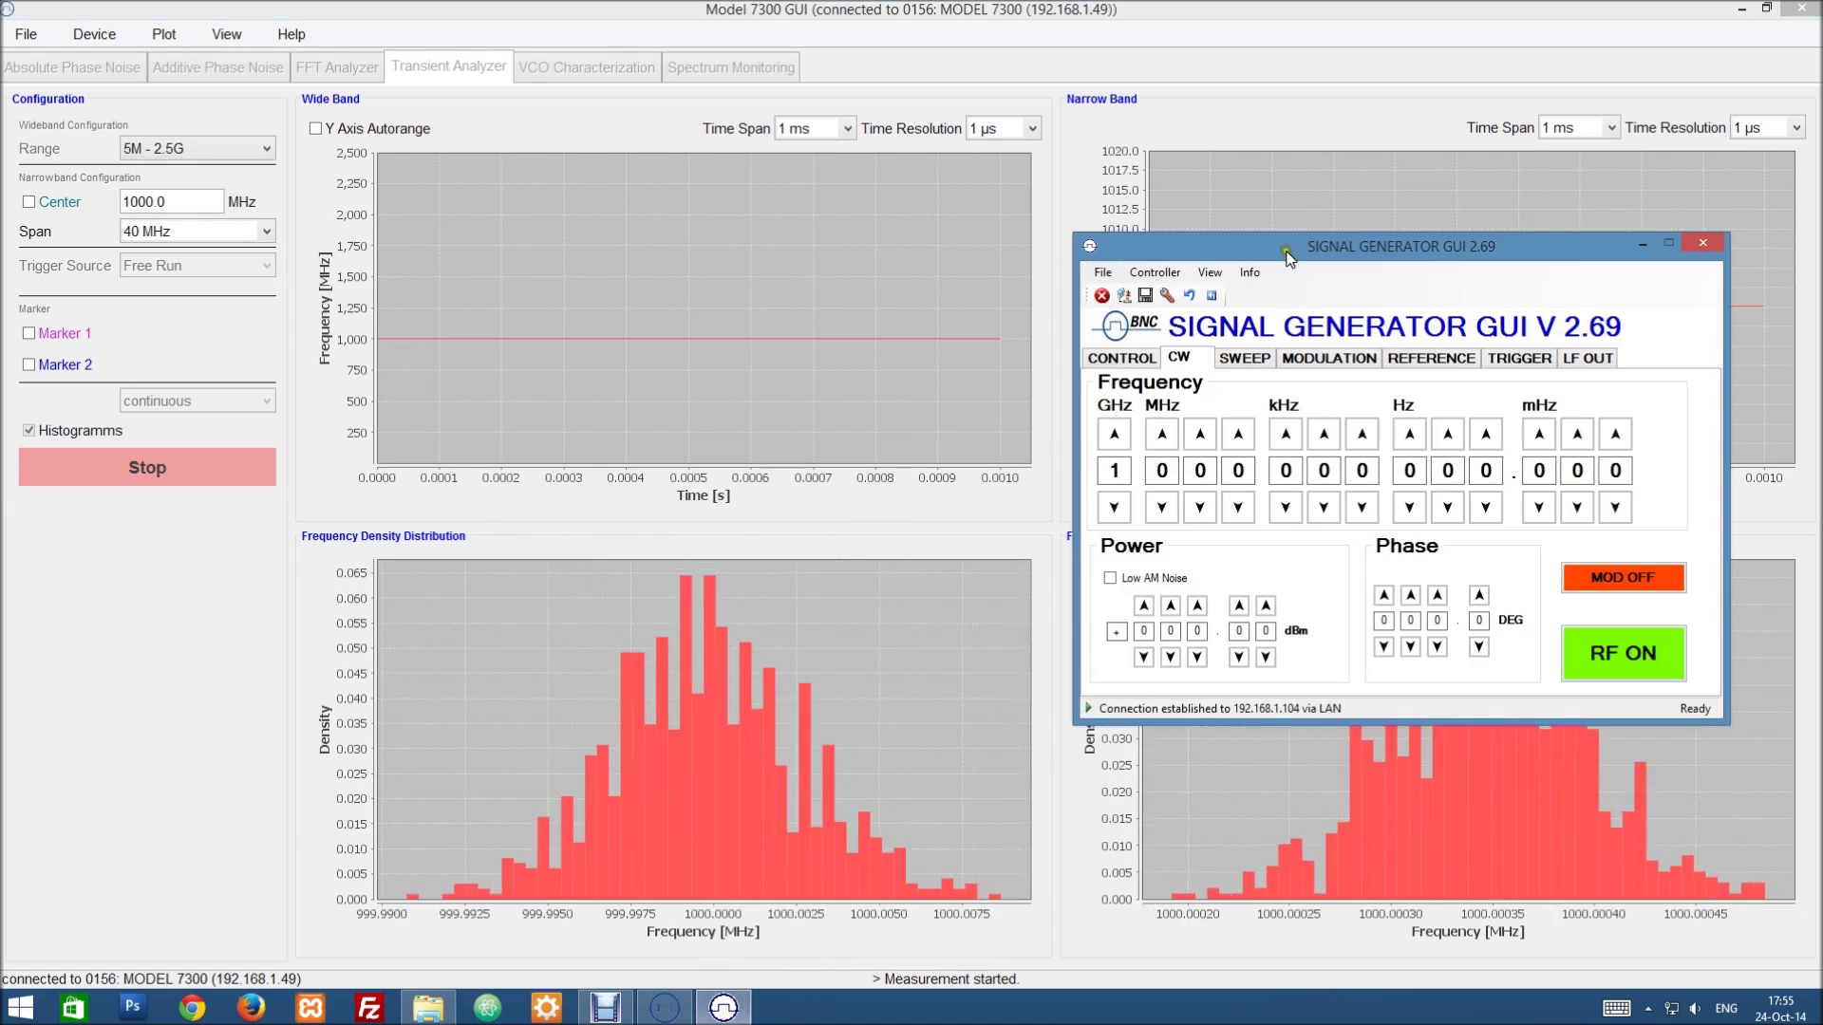
{"action": "left_click_drag", "start_coordinate": [1293, 245], "coordinate": [1166, 219]}
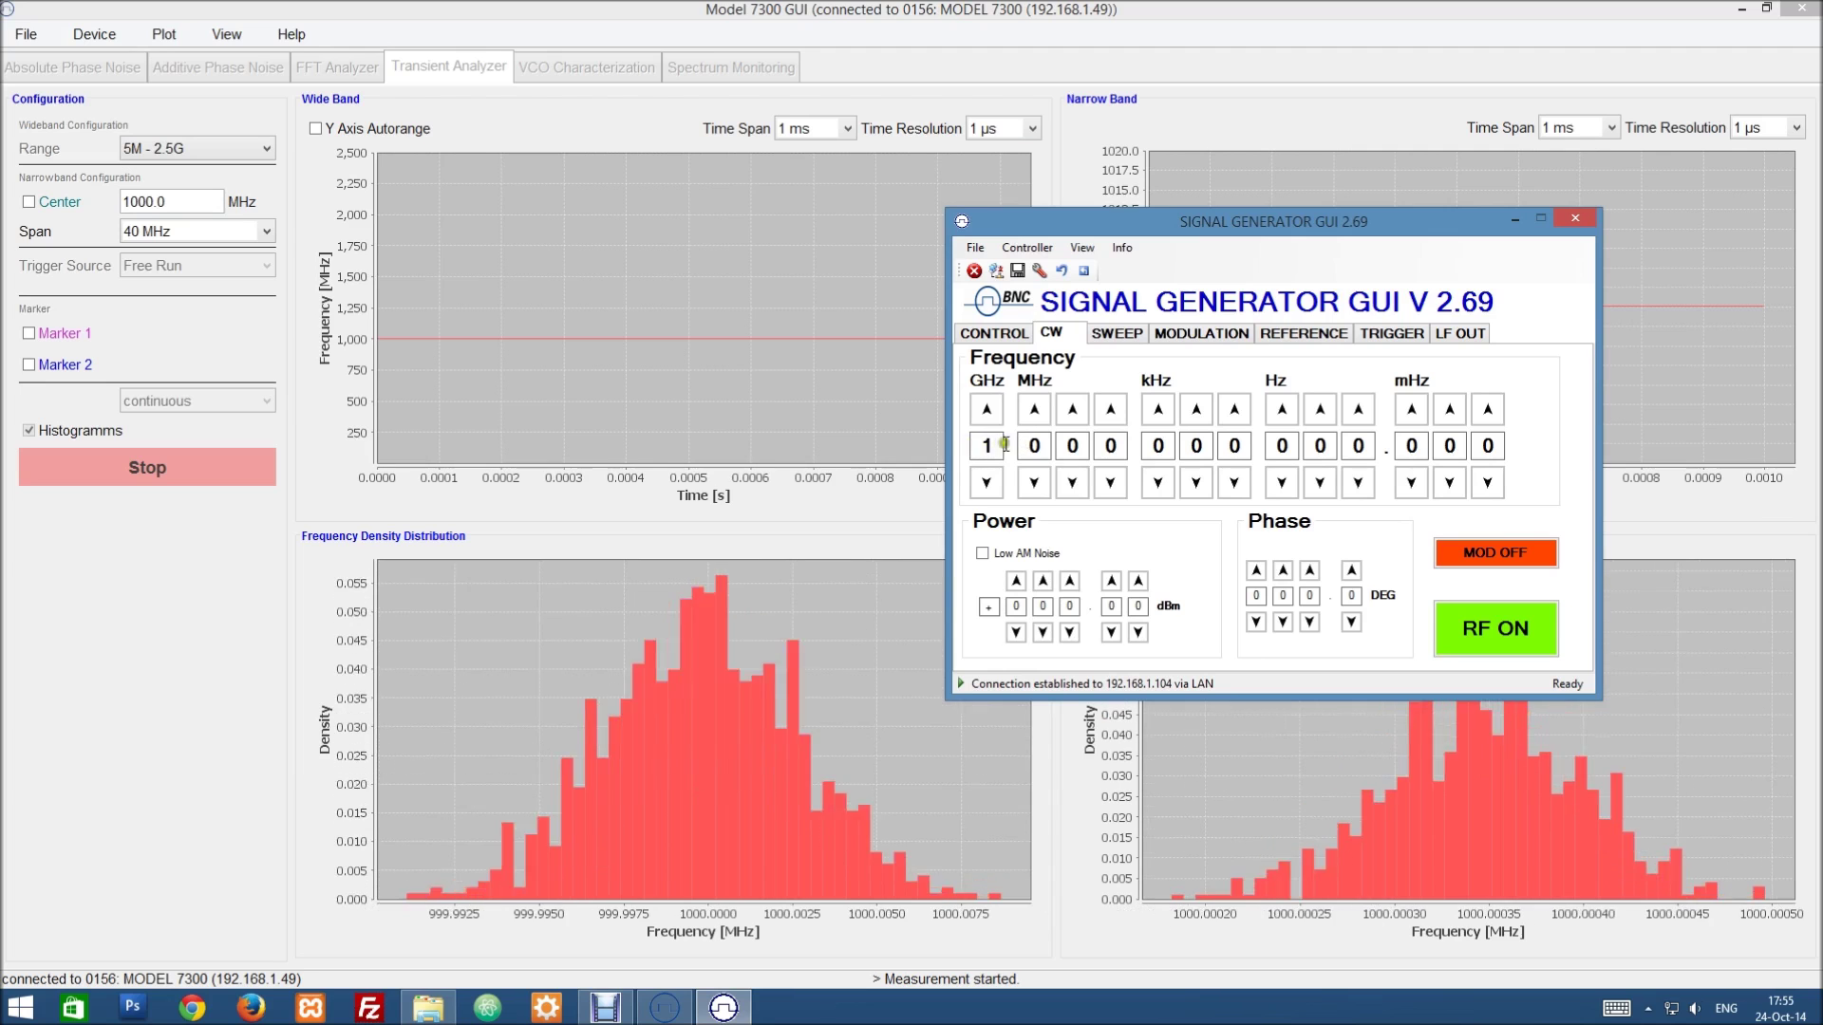
{"action": "left_click_drag", "start_coordinate": [1098, 228], "coordinate": [1256, 161]}
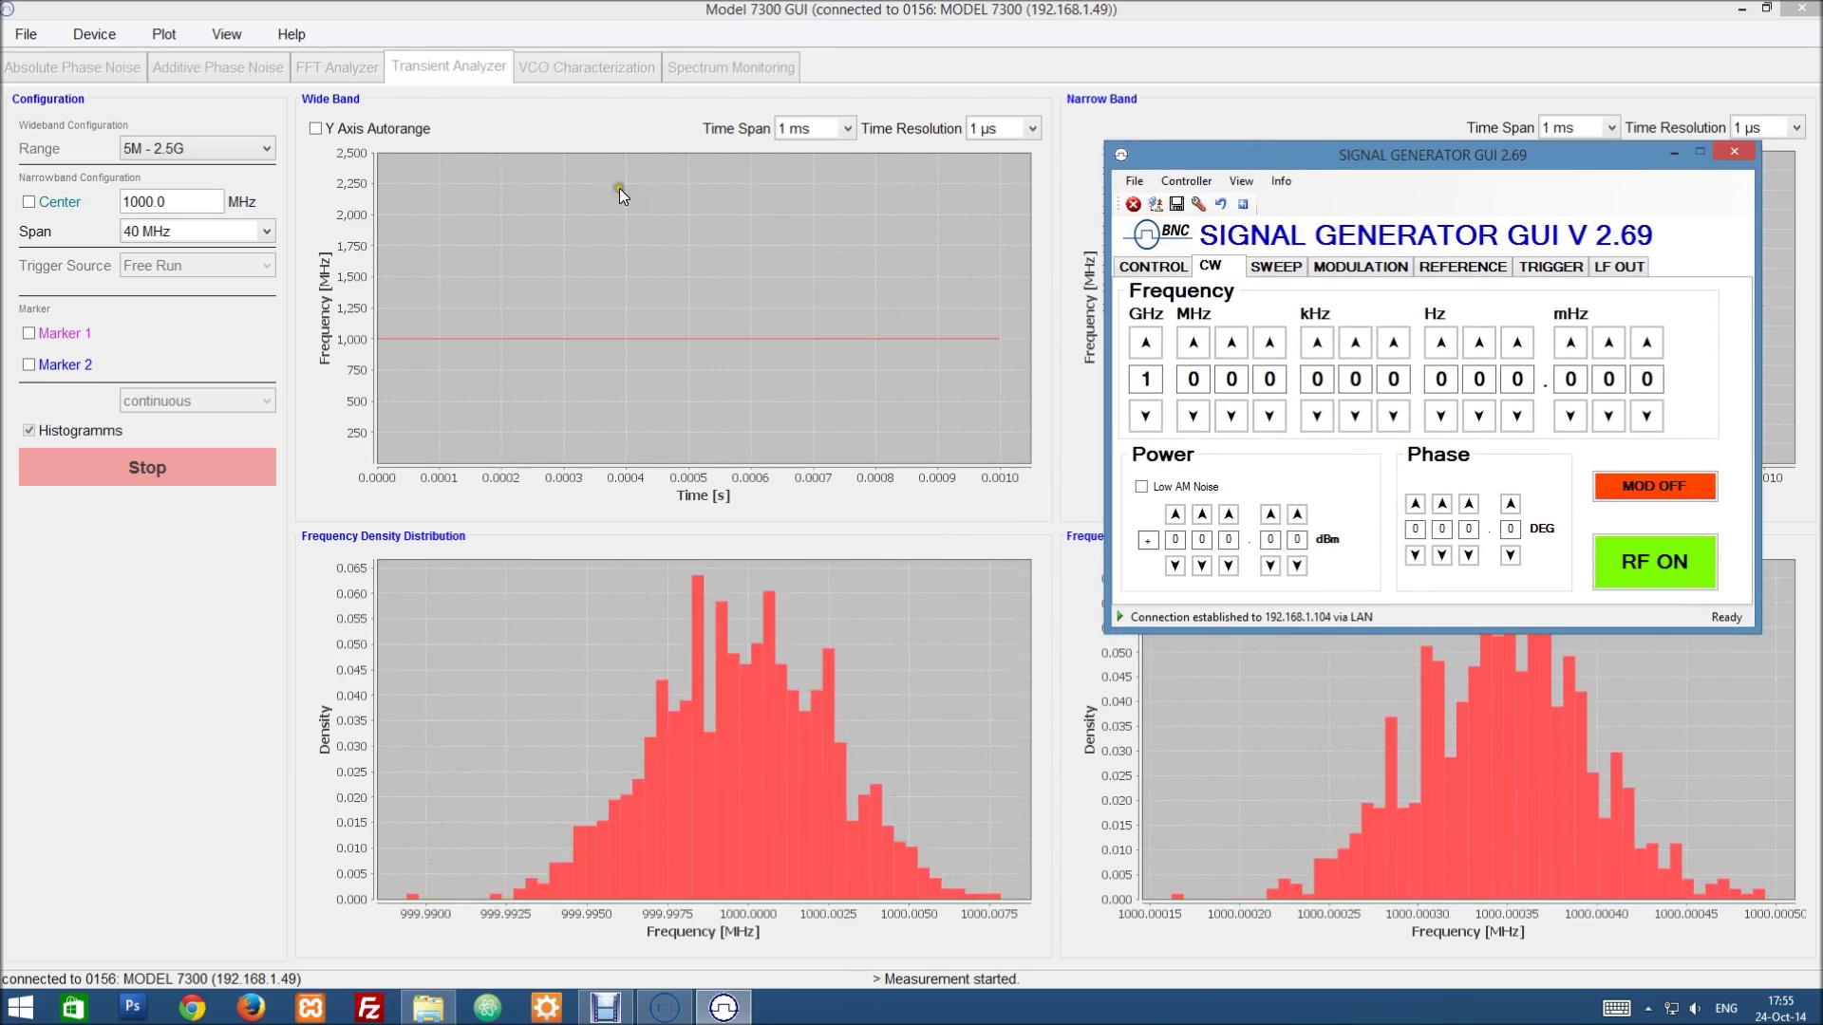
{"action": "left_click", "coordinate": [1196, 342]}
{"action": "left_click", "coordinate": [1196, 342]}
{"action": "left_click", "coordinate": [1196, 342]}
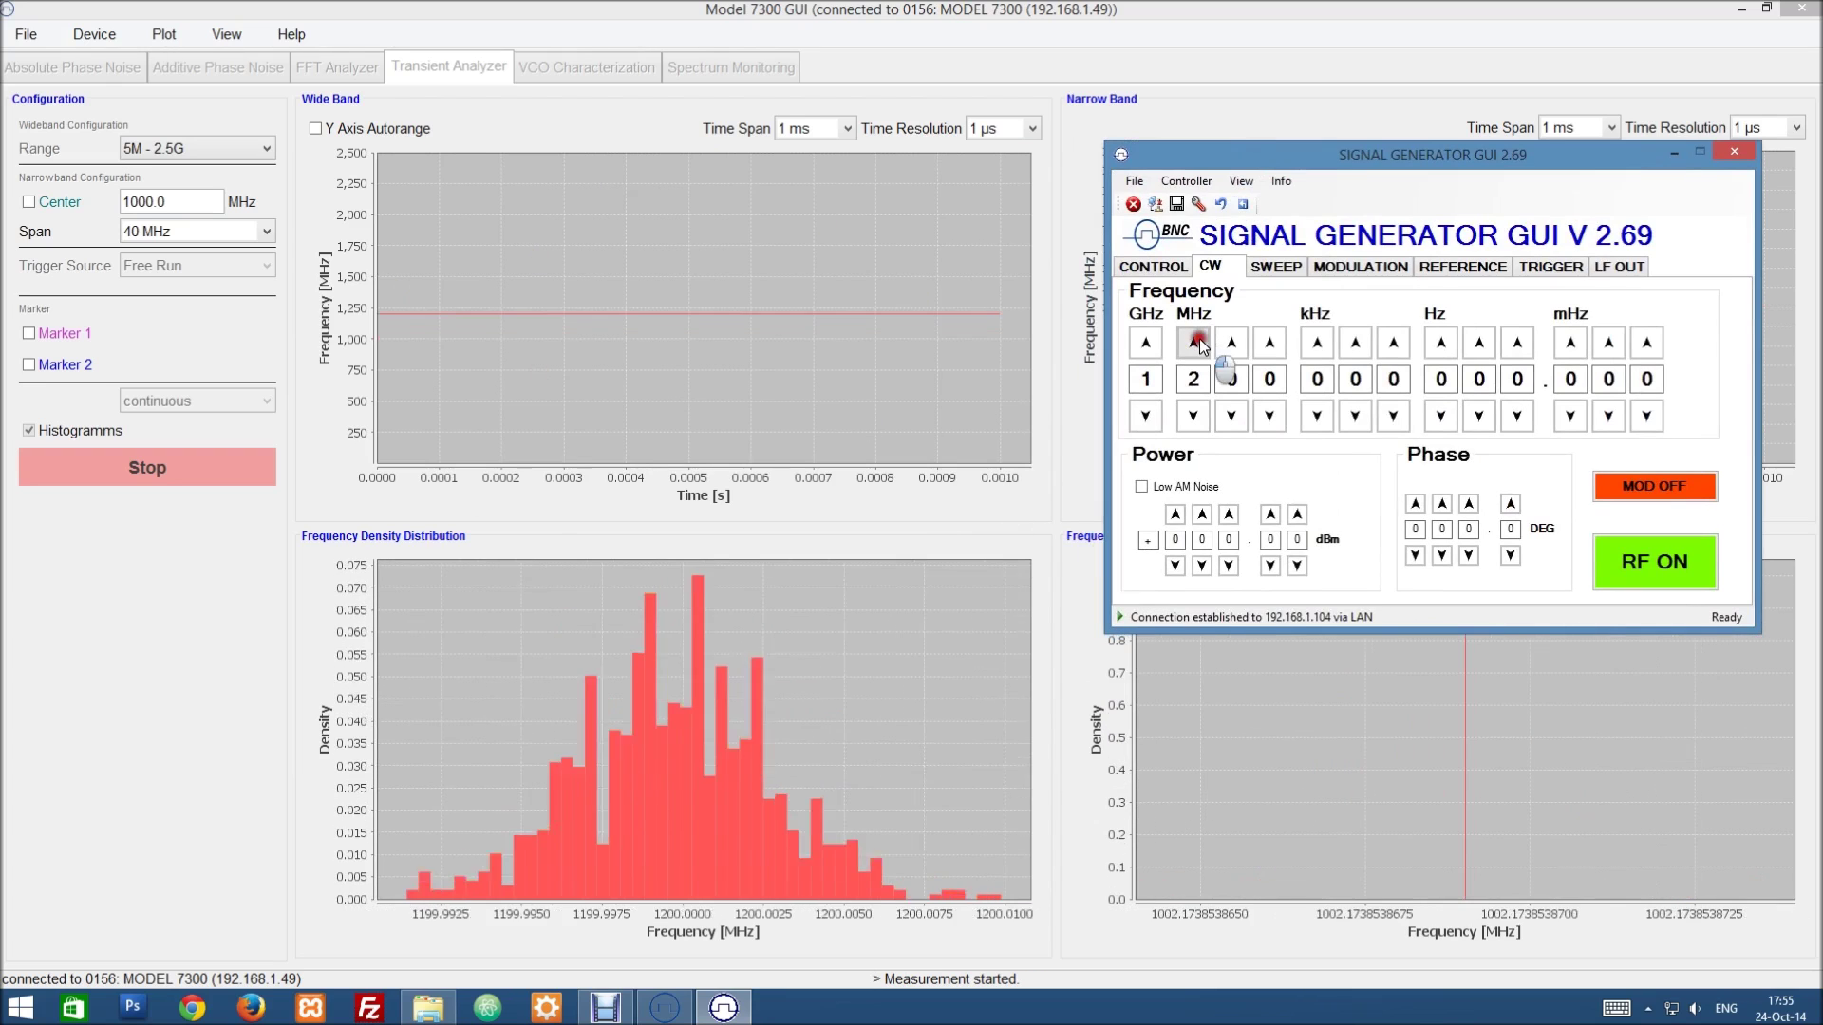
{"action": "left_click", "coordinate": [1196, 342]}
{"action": "left_click", "coordinate": [1196, 342]}
{"action": "left_click", "coordinate": [1196, 342]}
{"action": "left_click", "coordinate": [1196, 341]}
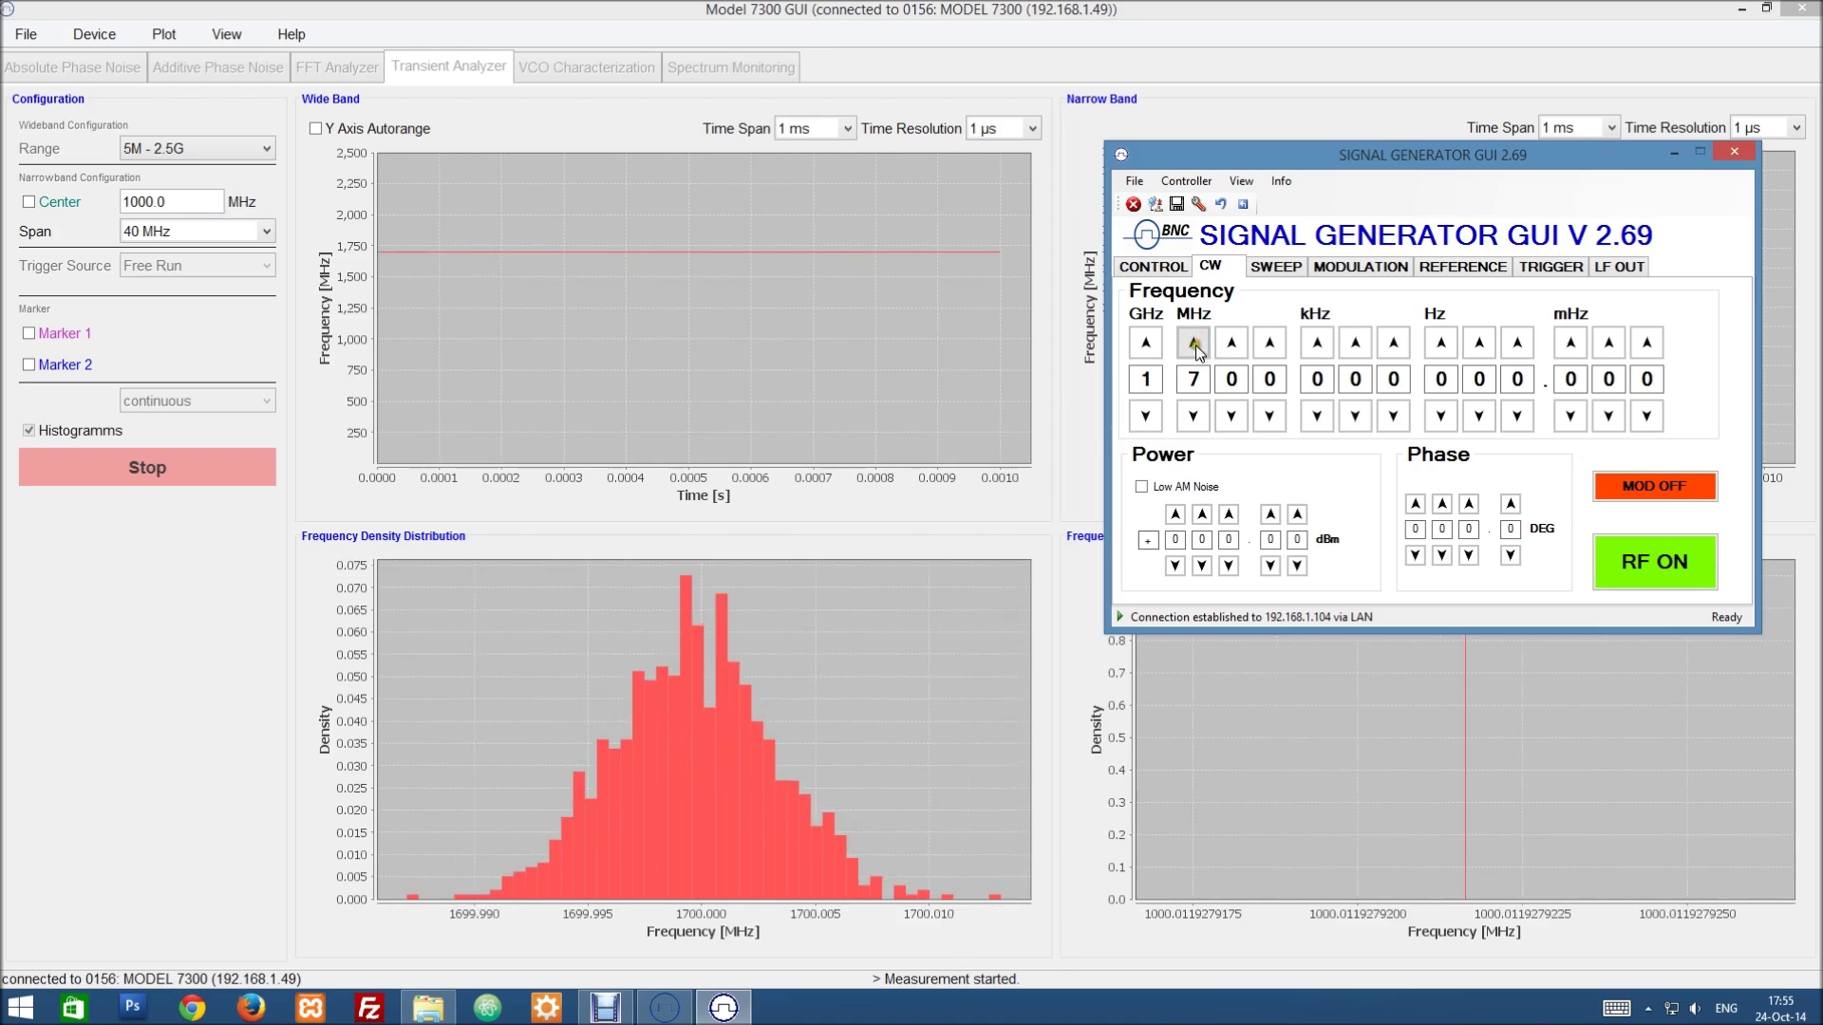
{"action": "left_click", "coordinate": [1196, 342]}
{"action": "left_click", "coordinate": [1197, 342]}
{"action": "left_click", "coordinate": [1196, 342]}
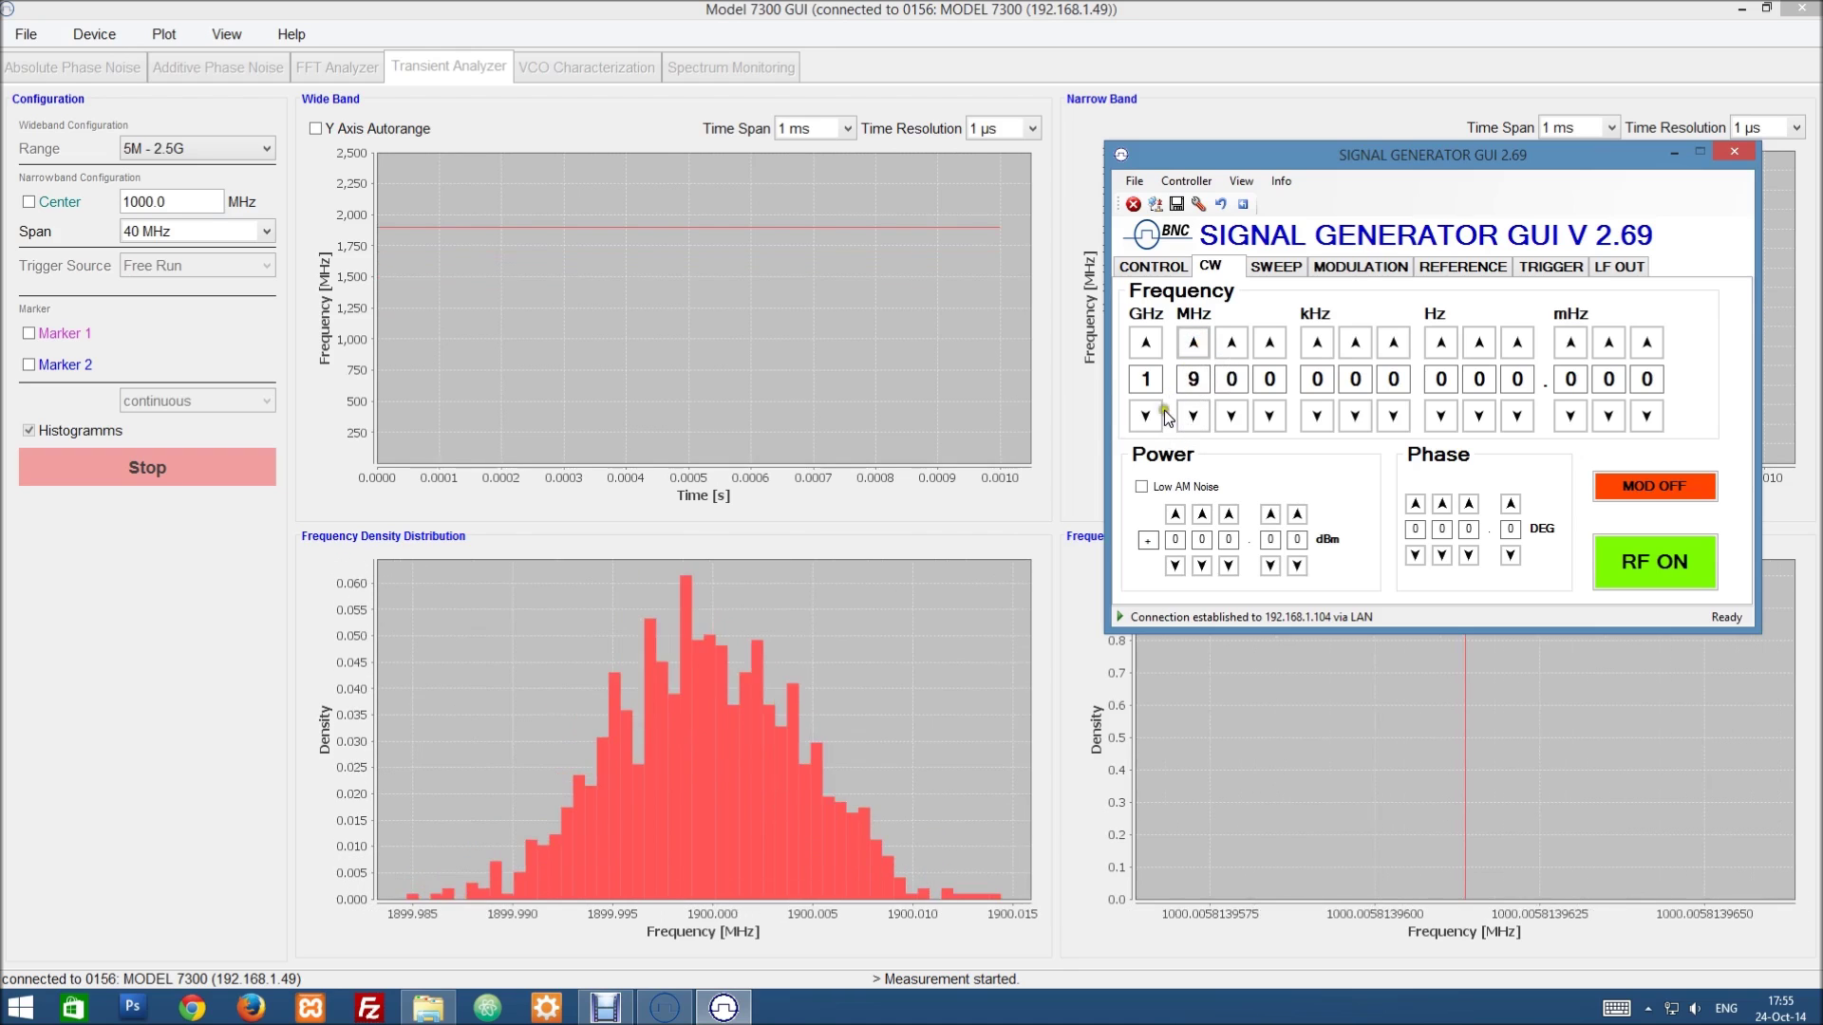
- Toggle the generator output between 1 GHz and 2 GHz, leaving it at 1 GHz
{"action": "left_click", "coordinate": [1153, 412]}
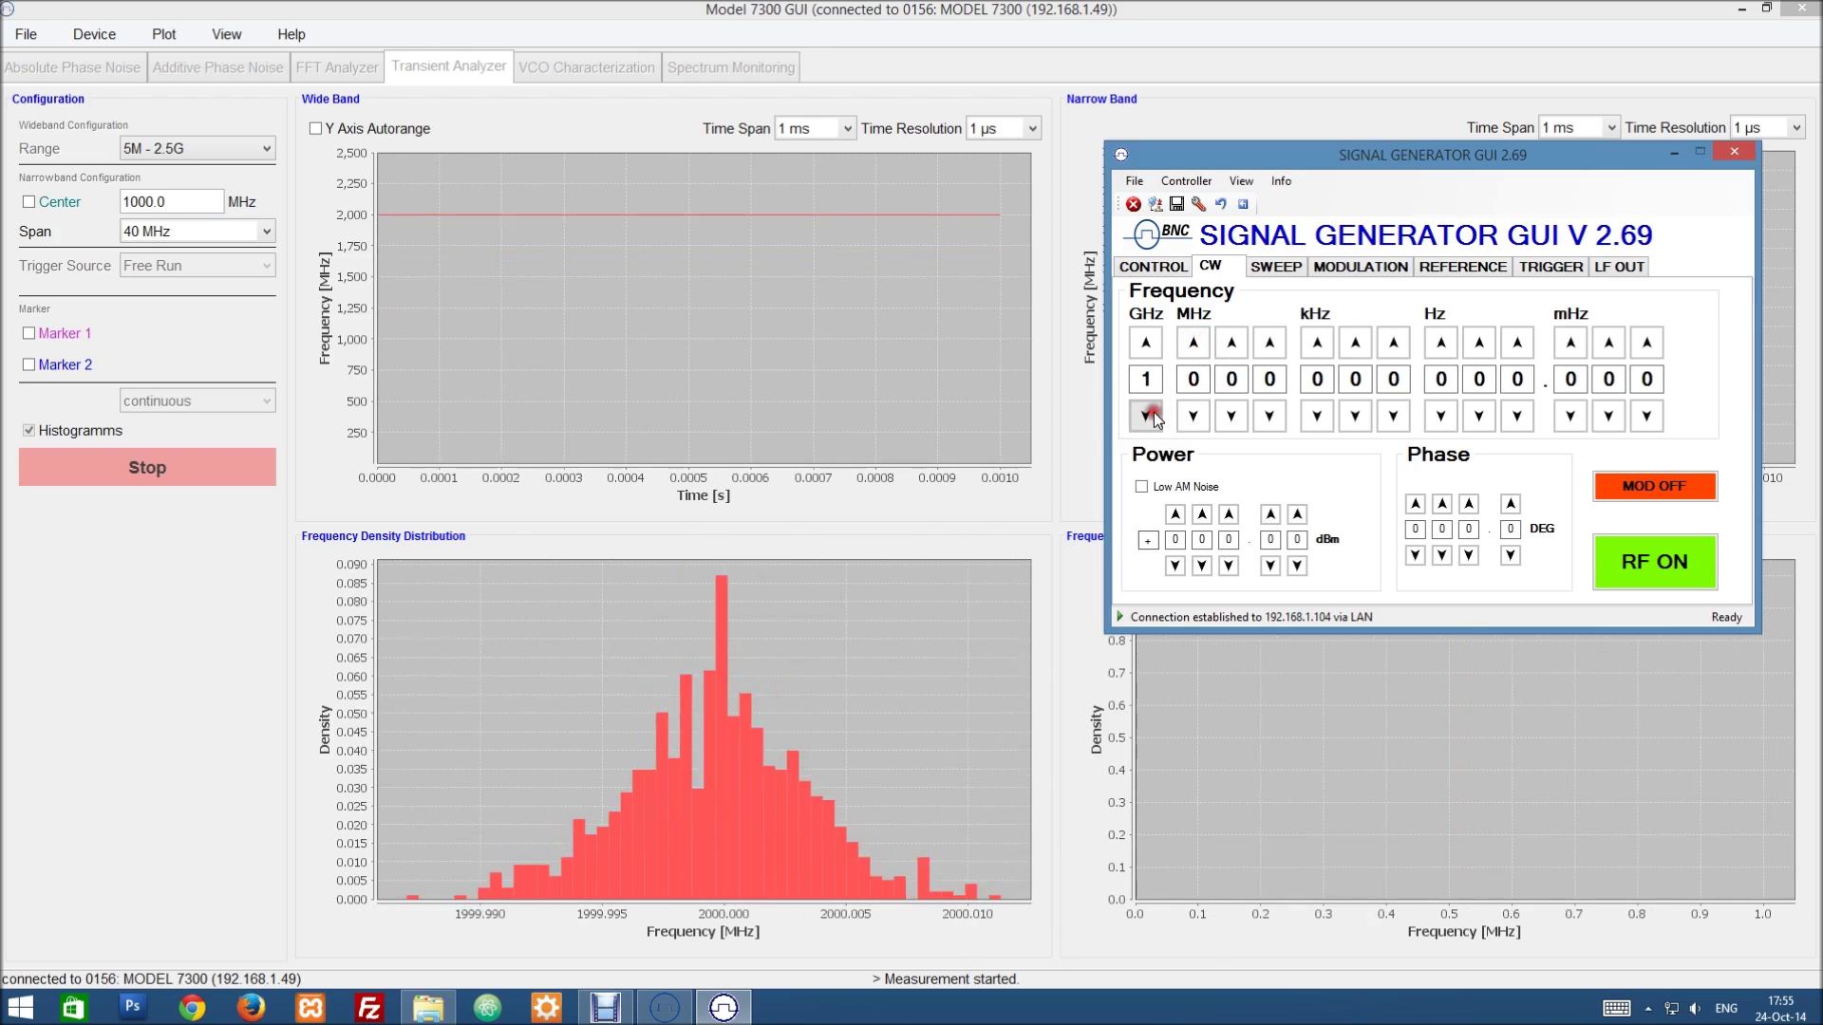
{"action": "left_click", "coordinate": [1148, 342]}
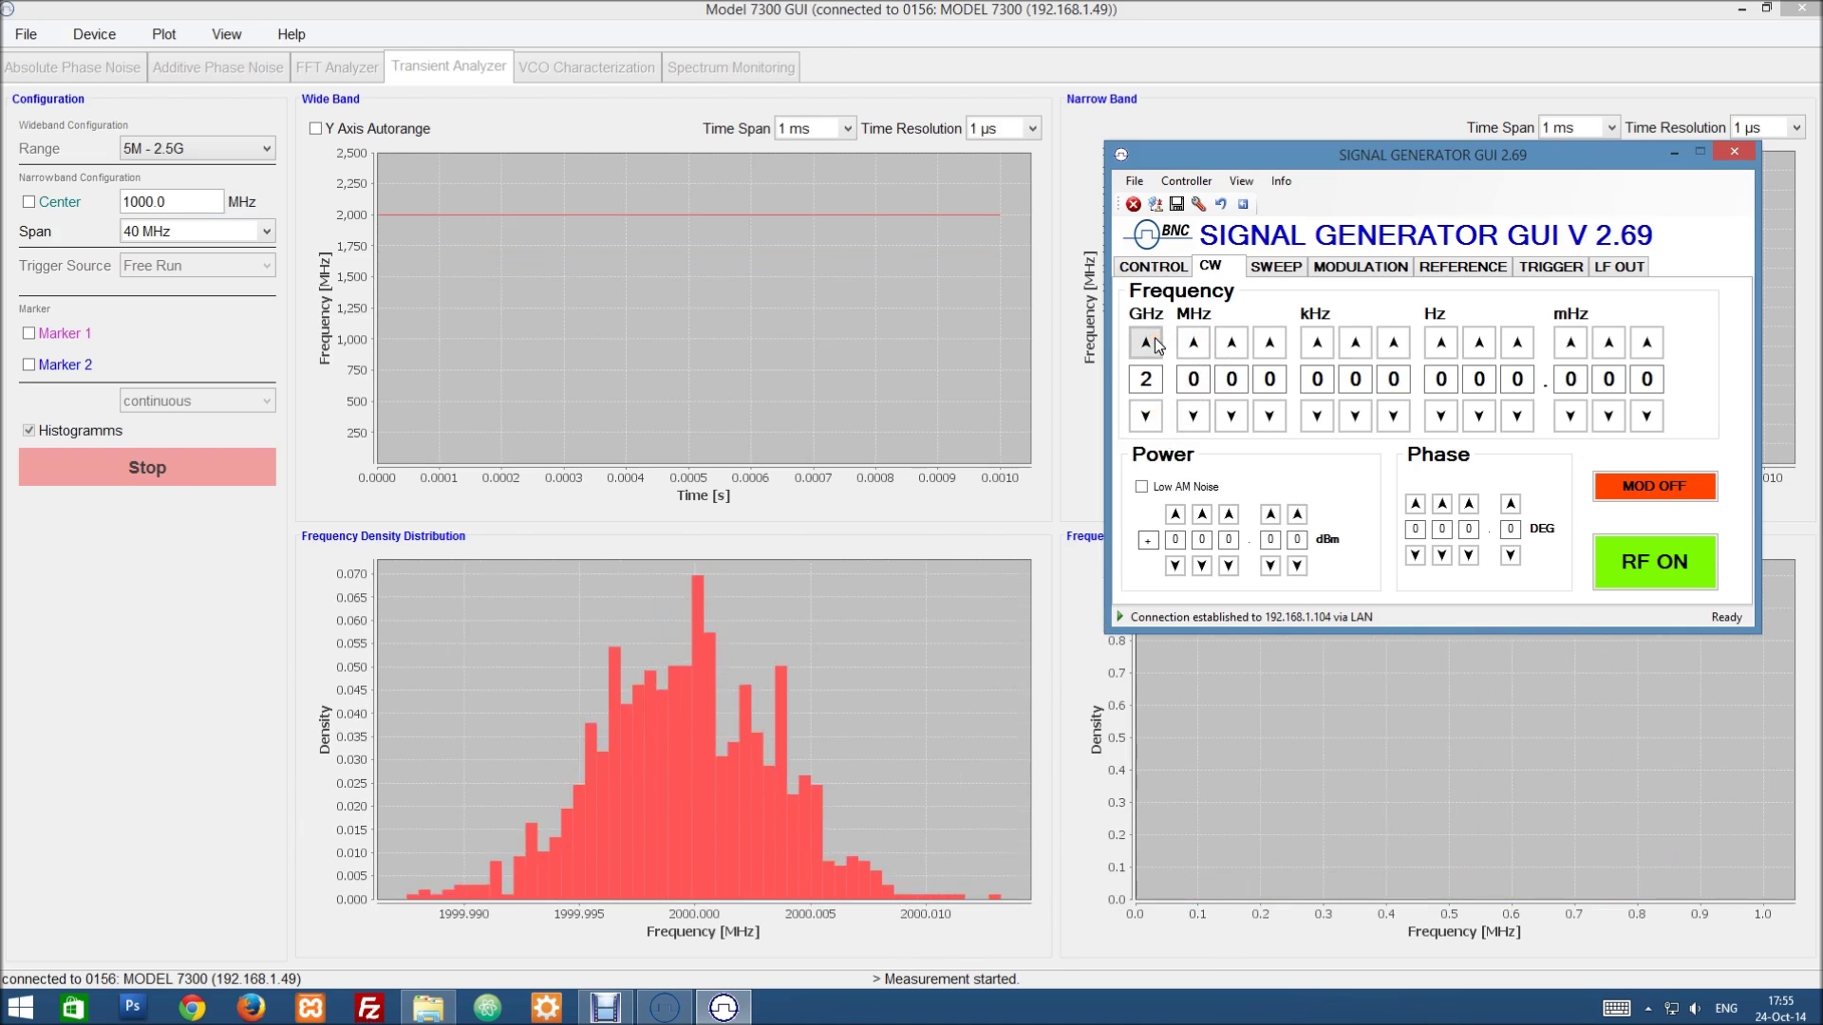
{"action": "left_click", "coordinate": [1147, 424]}
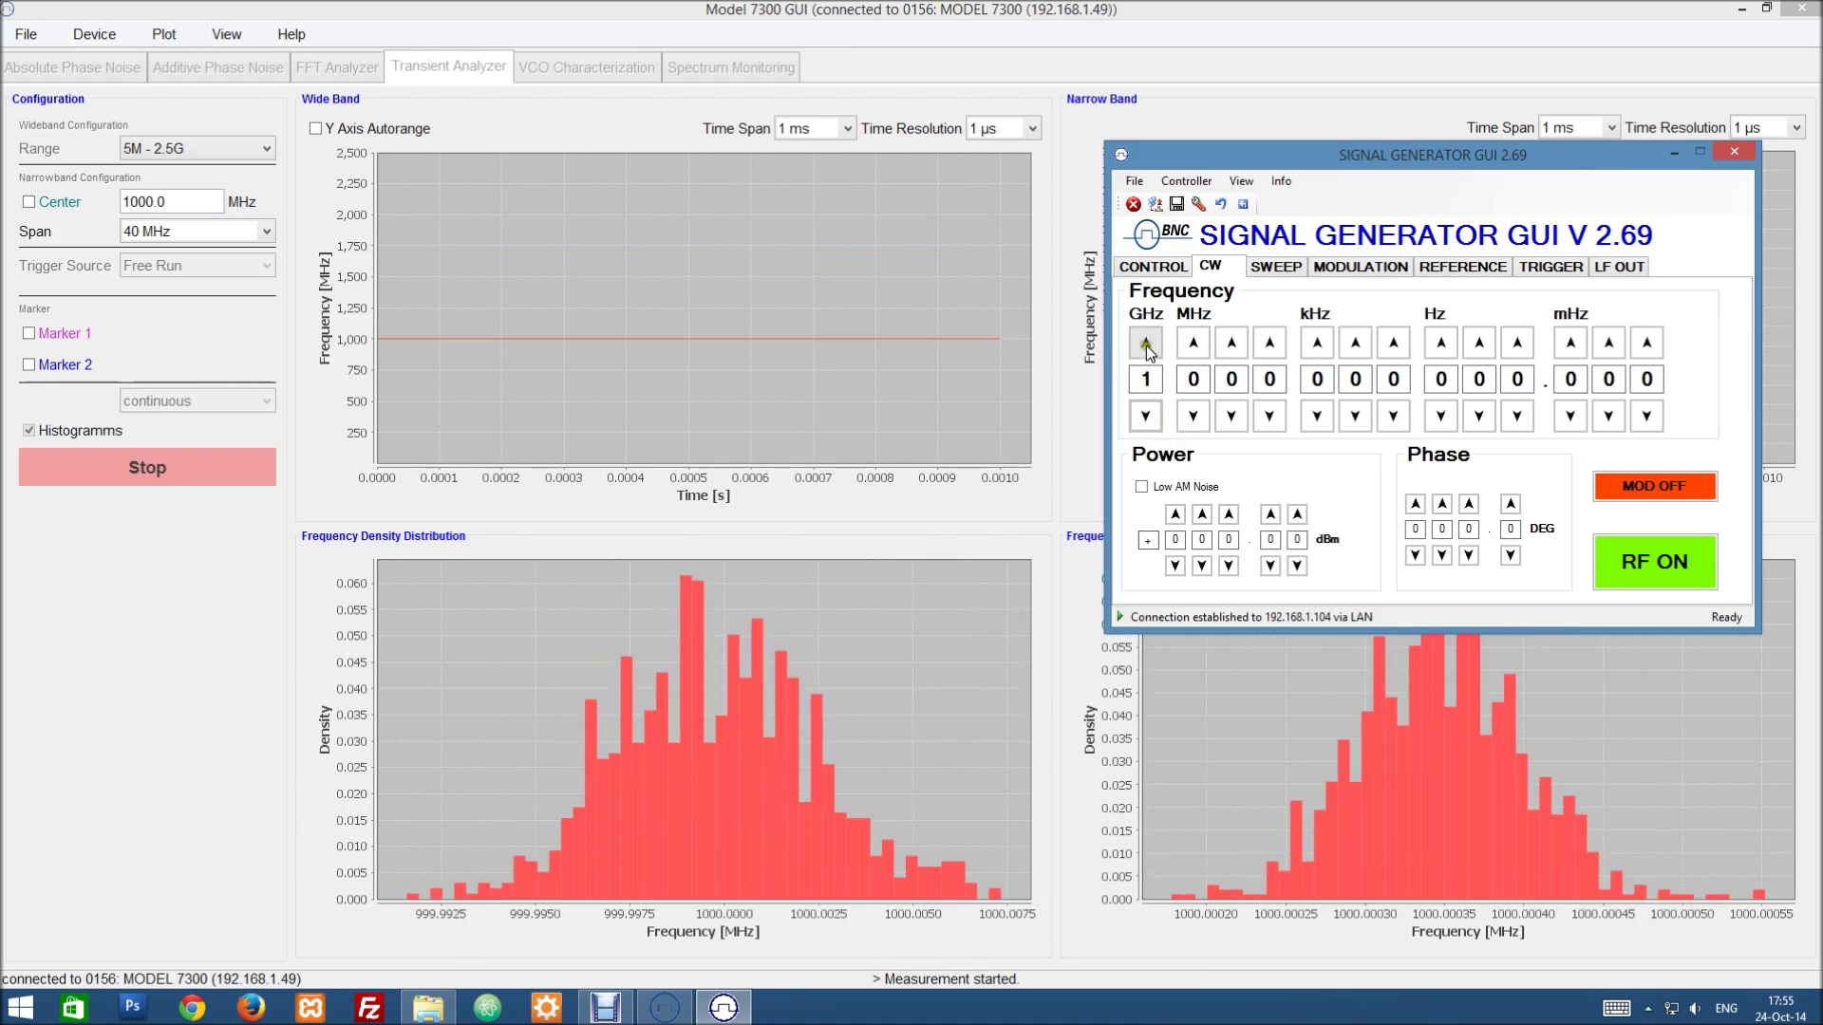
{"action": "left_click", "coordinate": [1147, 346]}
{"action": "left_click", "coordinate": [1148, 414]}
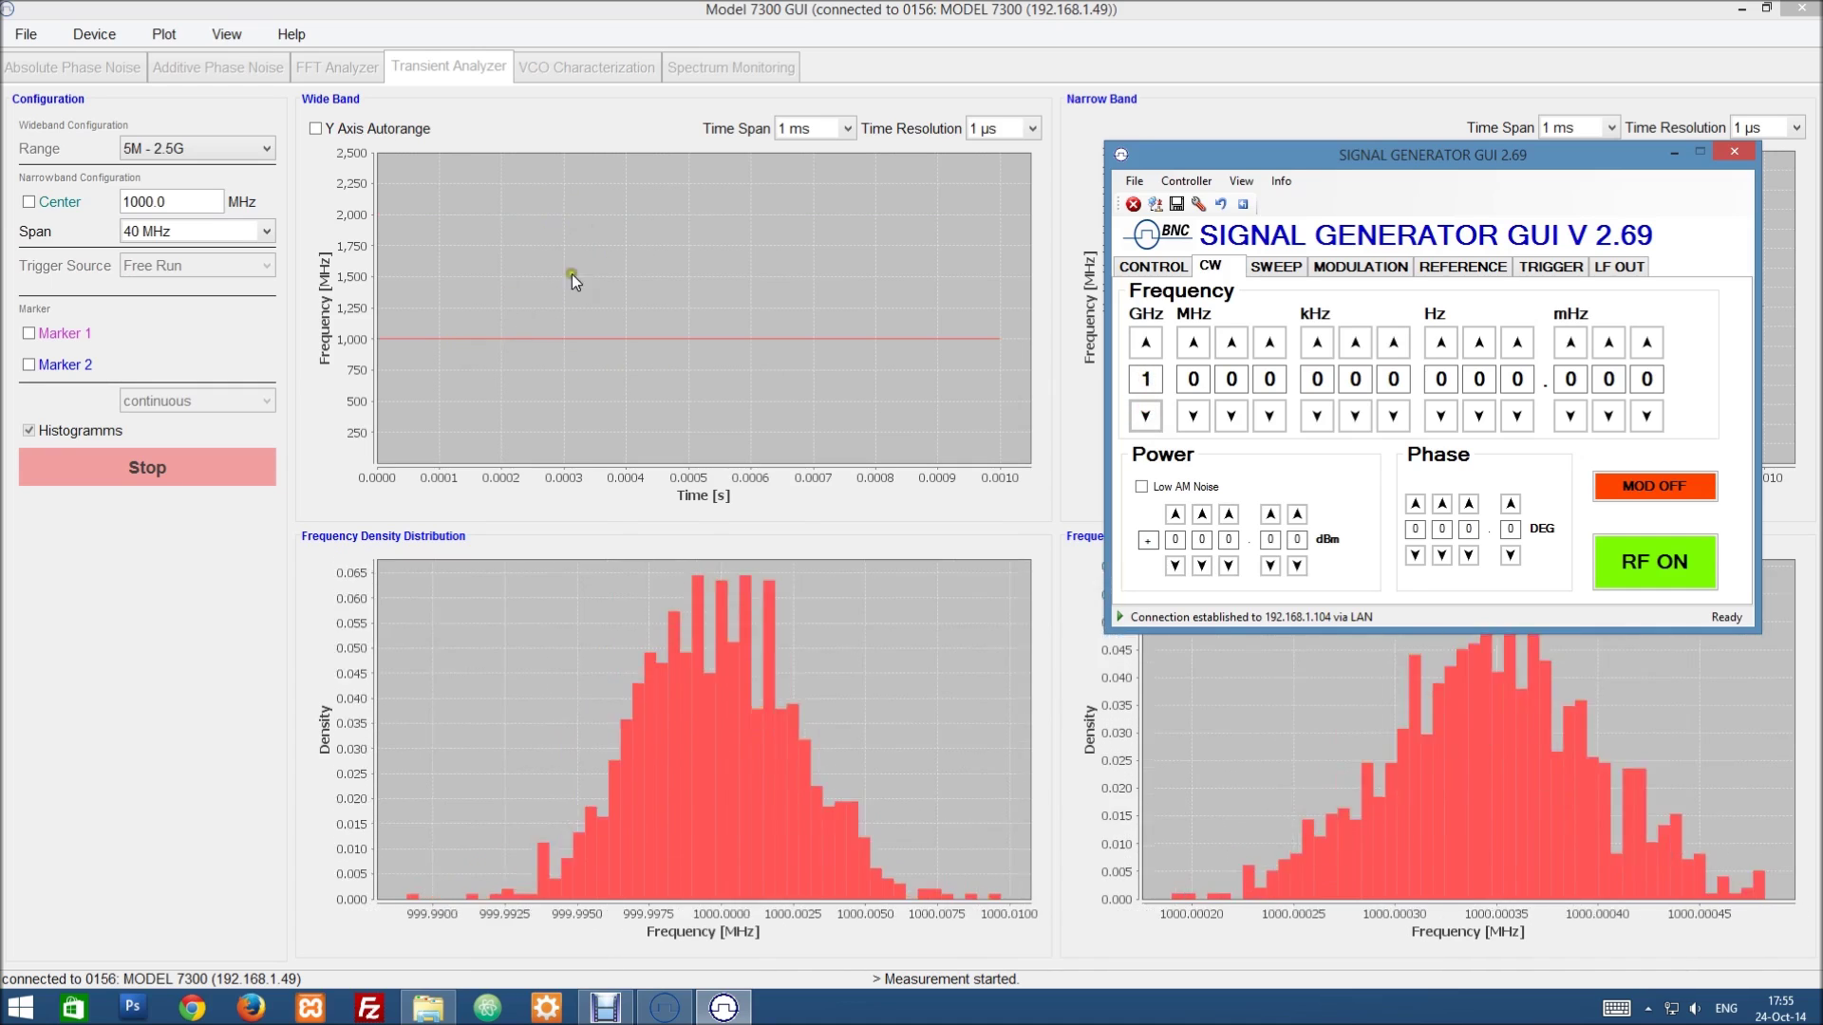
- Stop the analyzer, trigger internally with the level raised to about 1344 MHz, and restart measuring
{"action": "left_click", "coordinate": [575, 441]}
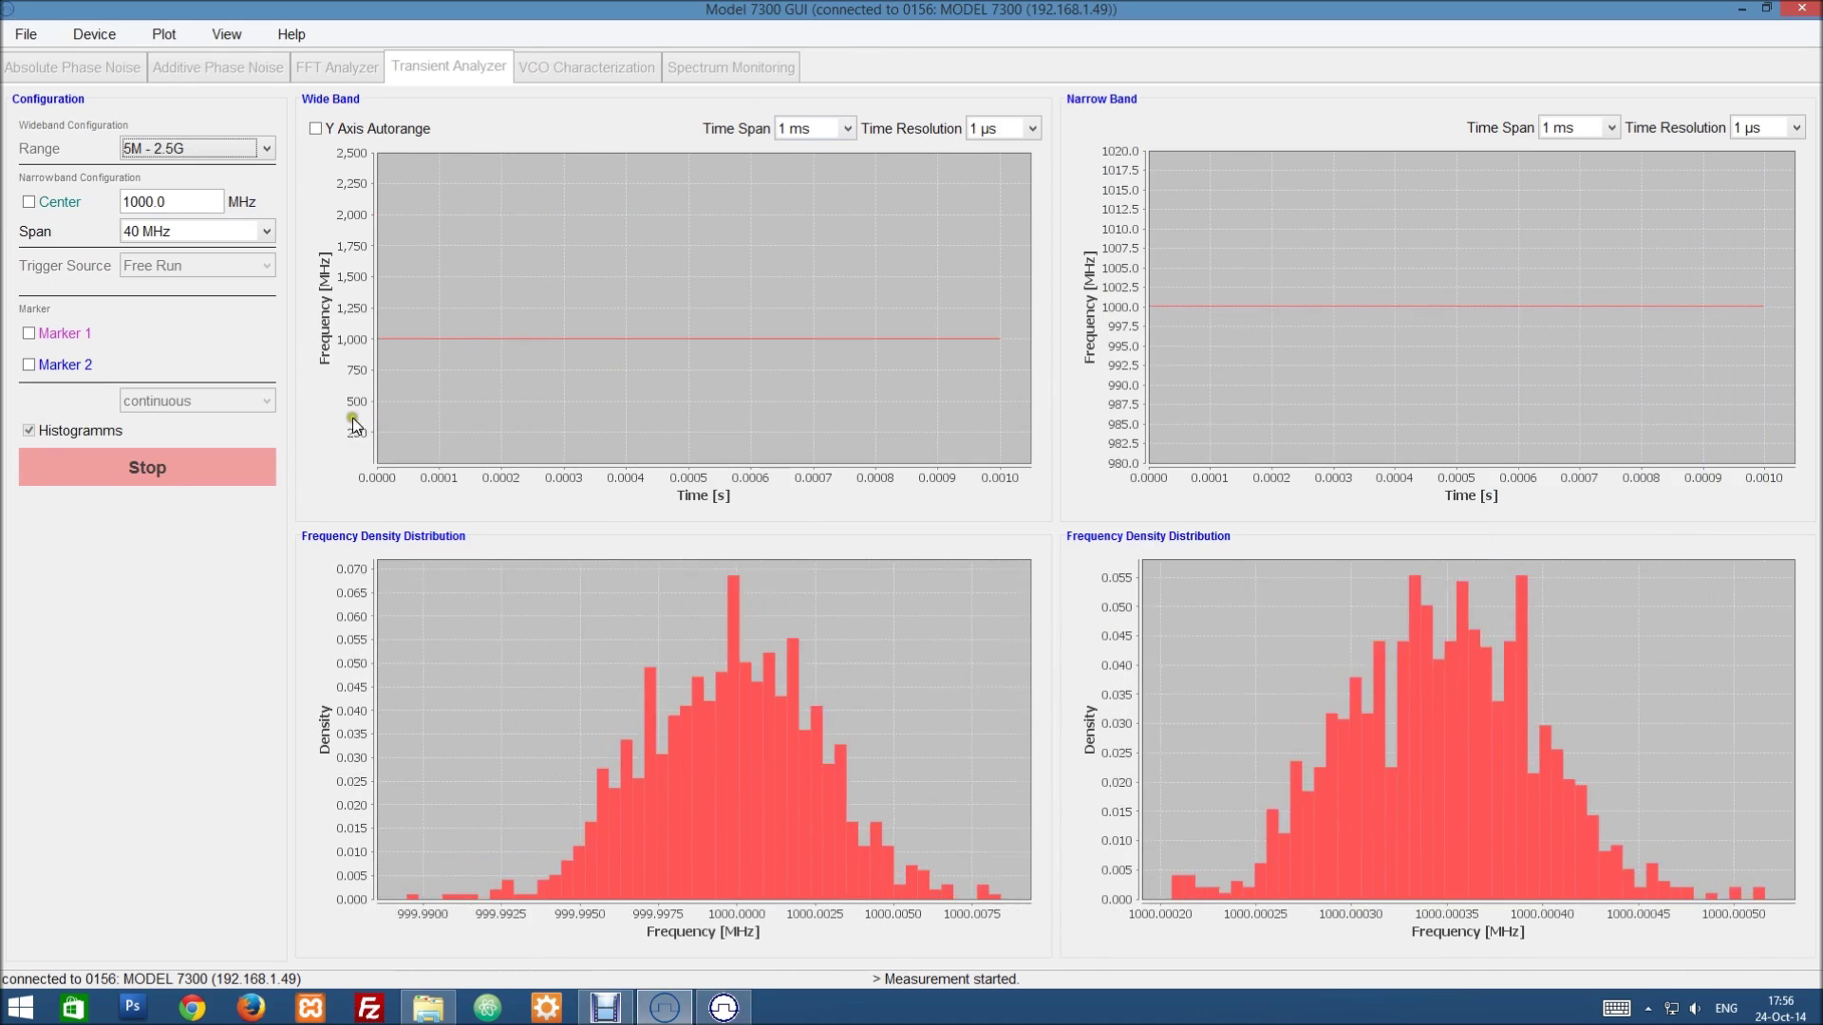
{"action": "left_click", "coordinate": [191, 470]}
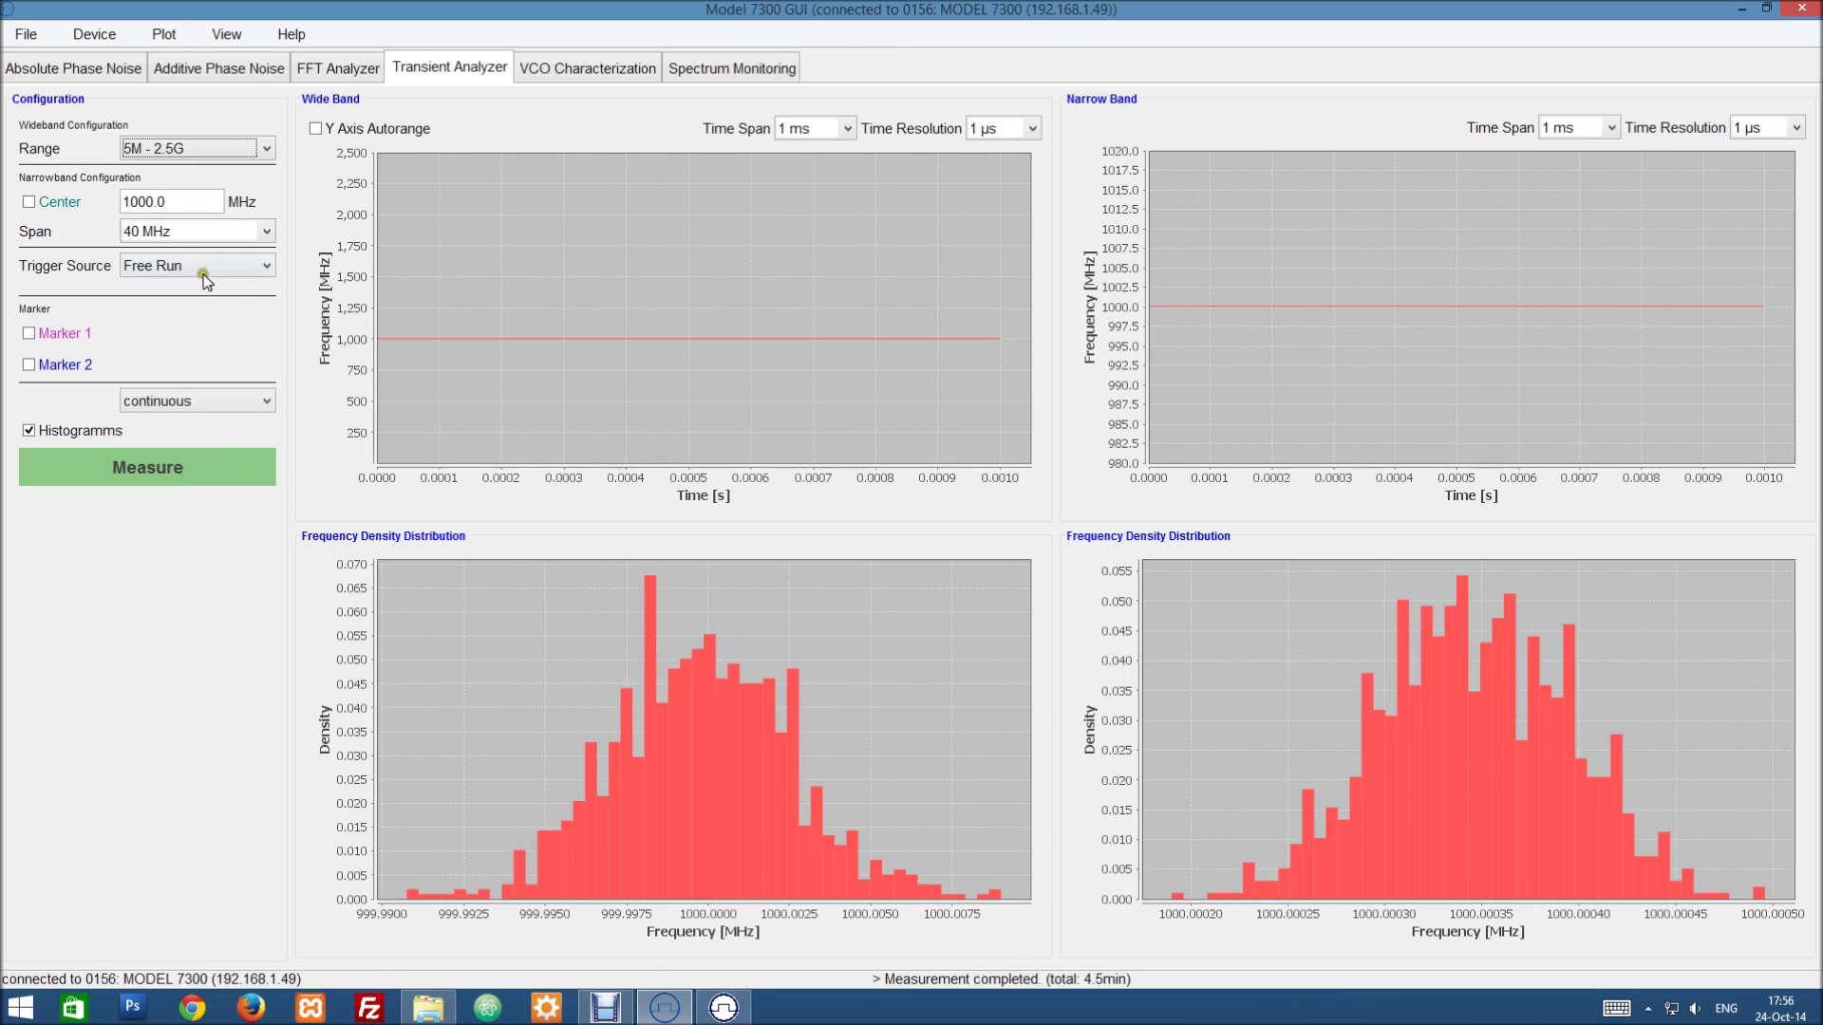
{"action": "left_click", "coordinate": [203, 267]}
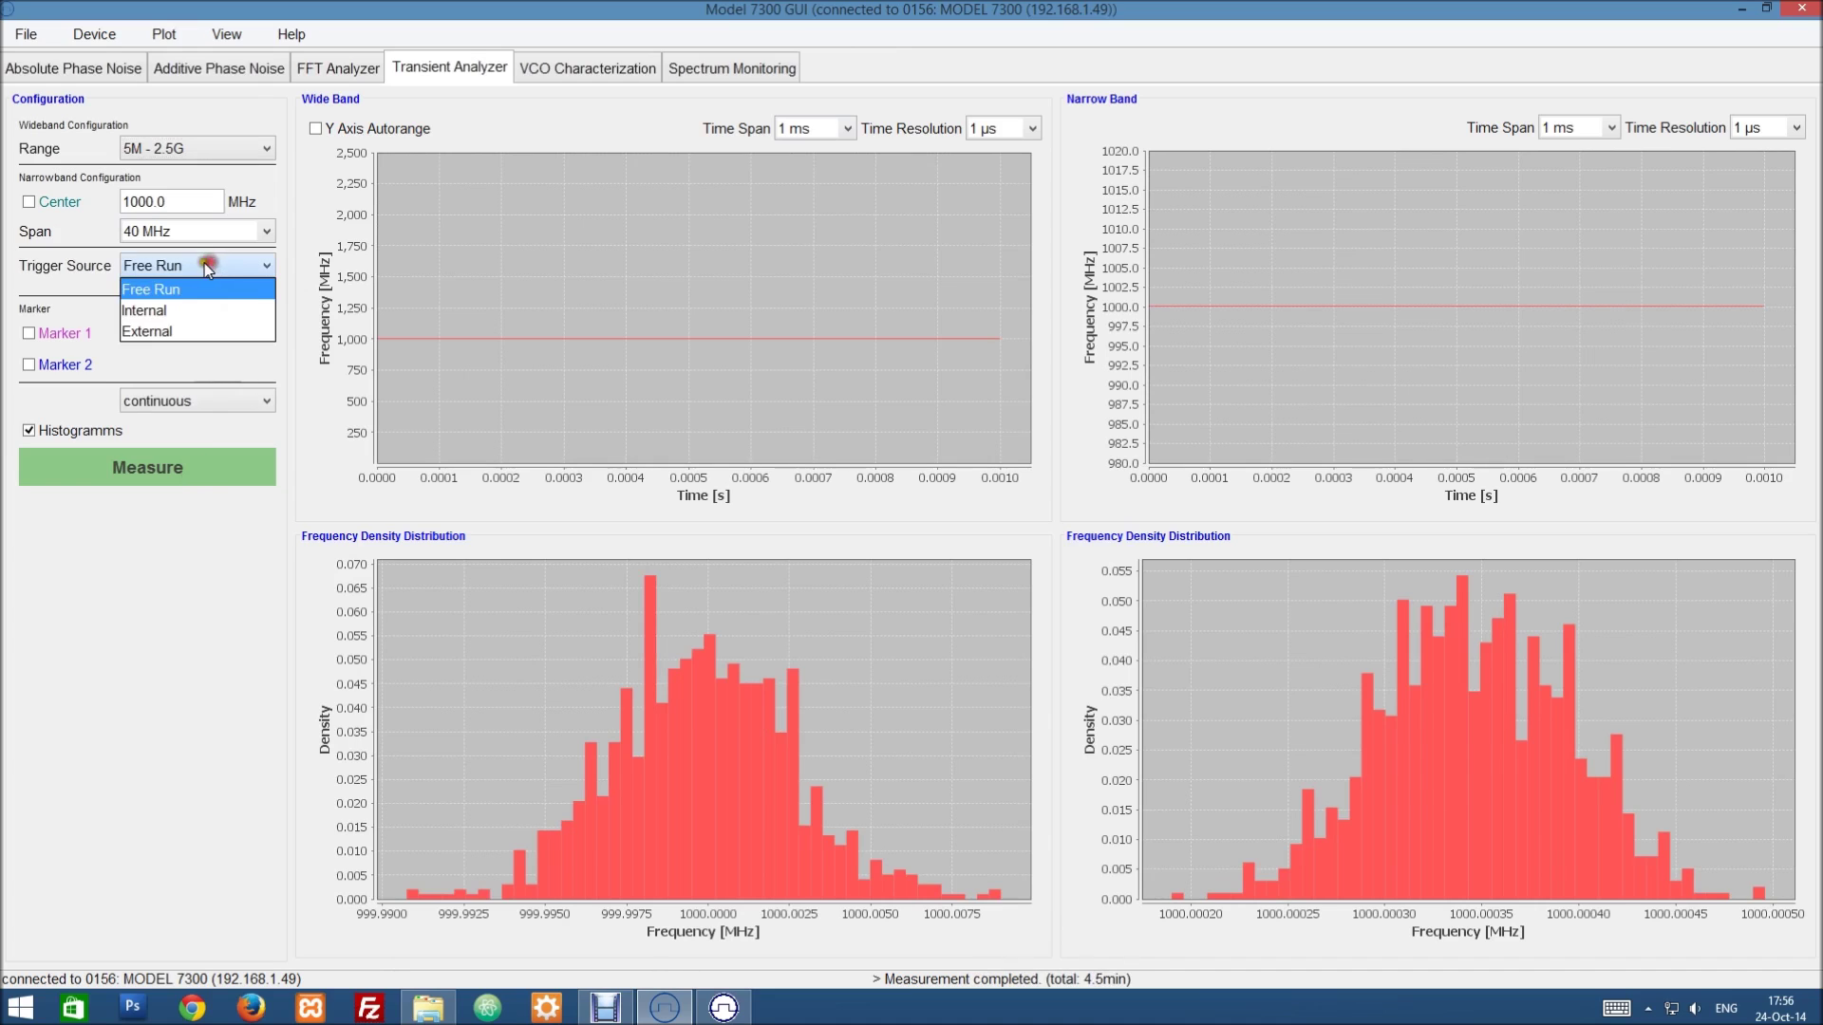
{"action": "left_click", "coordinate": [143, 311]}
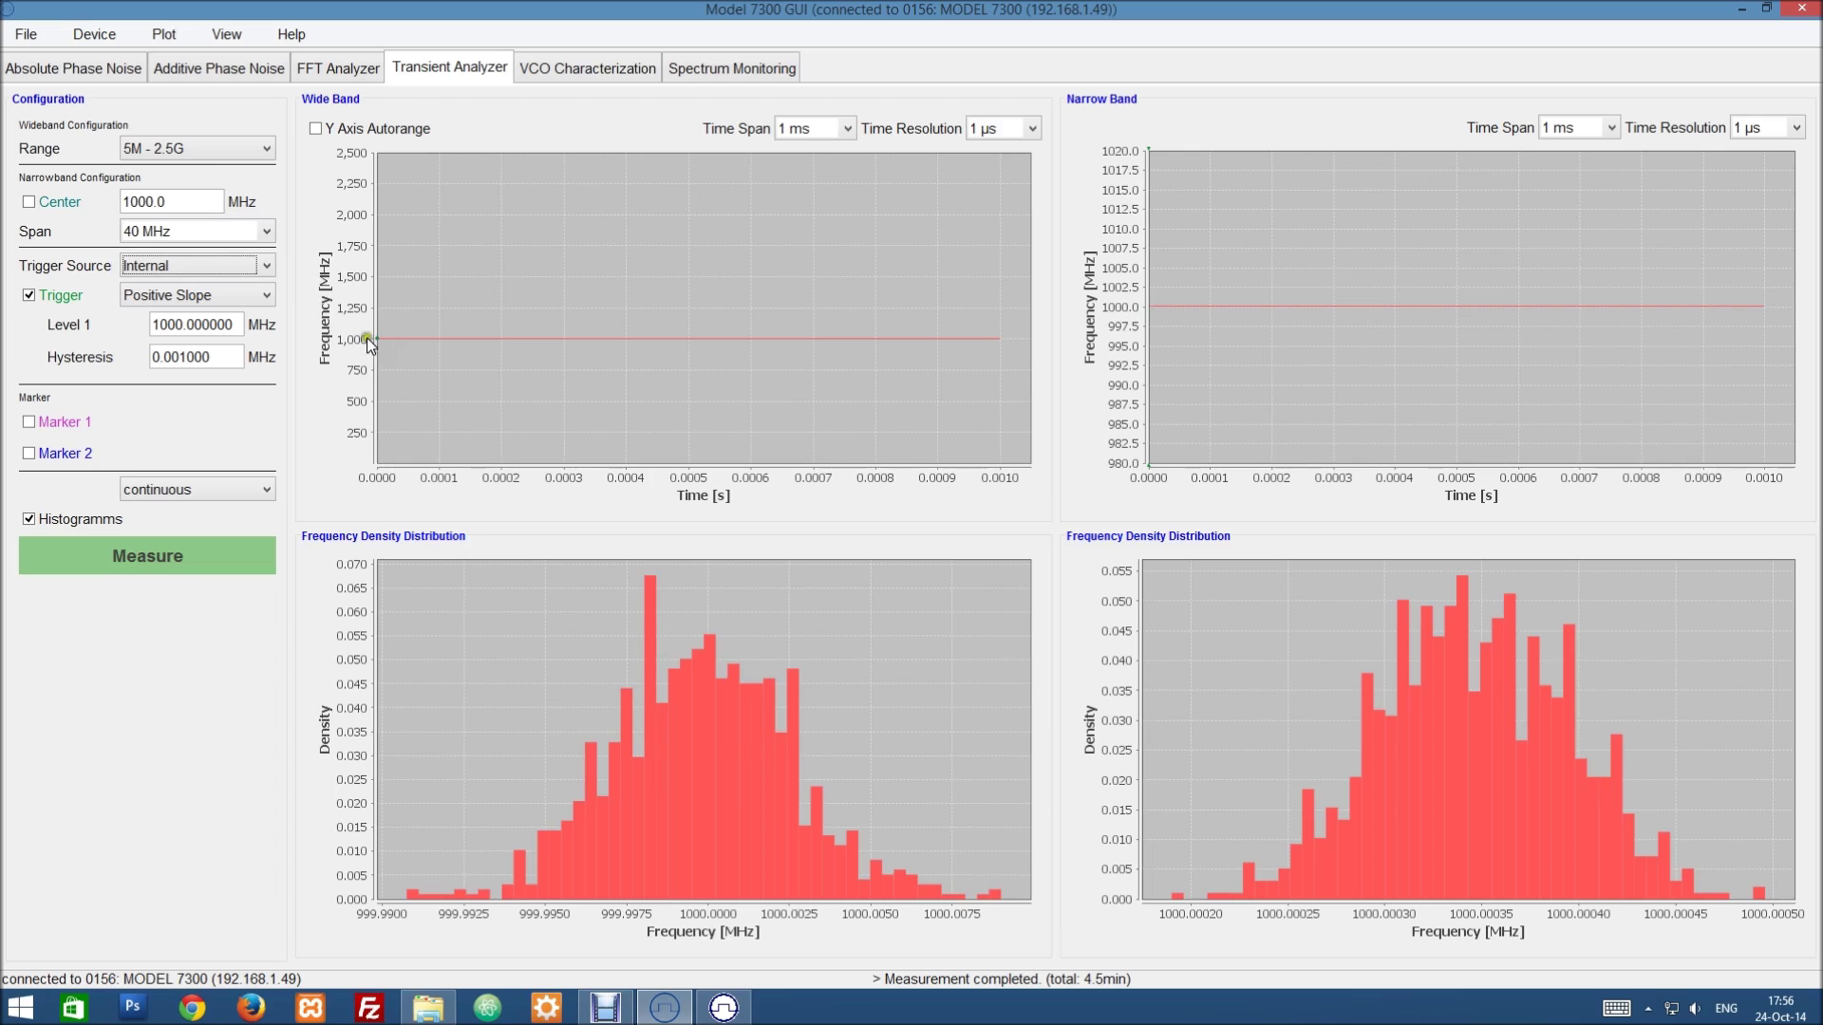
{"action": "mouse_move", "coordinate": [380, 338]}
{"action": "left_mouse_down"}
{"action": "mouse_move", "coordinate": [475, 304]}
{"action": "mouse_move", "coordinate": [556, 319]}
{"action": "mouse_move", "coordinate": [435, 316]}
{"action": "mouse_move", "coordinate": [492, 298]}
{"action": "left_mouse_up"}
{"action": "left_click", "coordinate": [157, 553]}
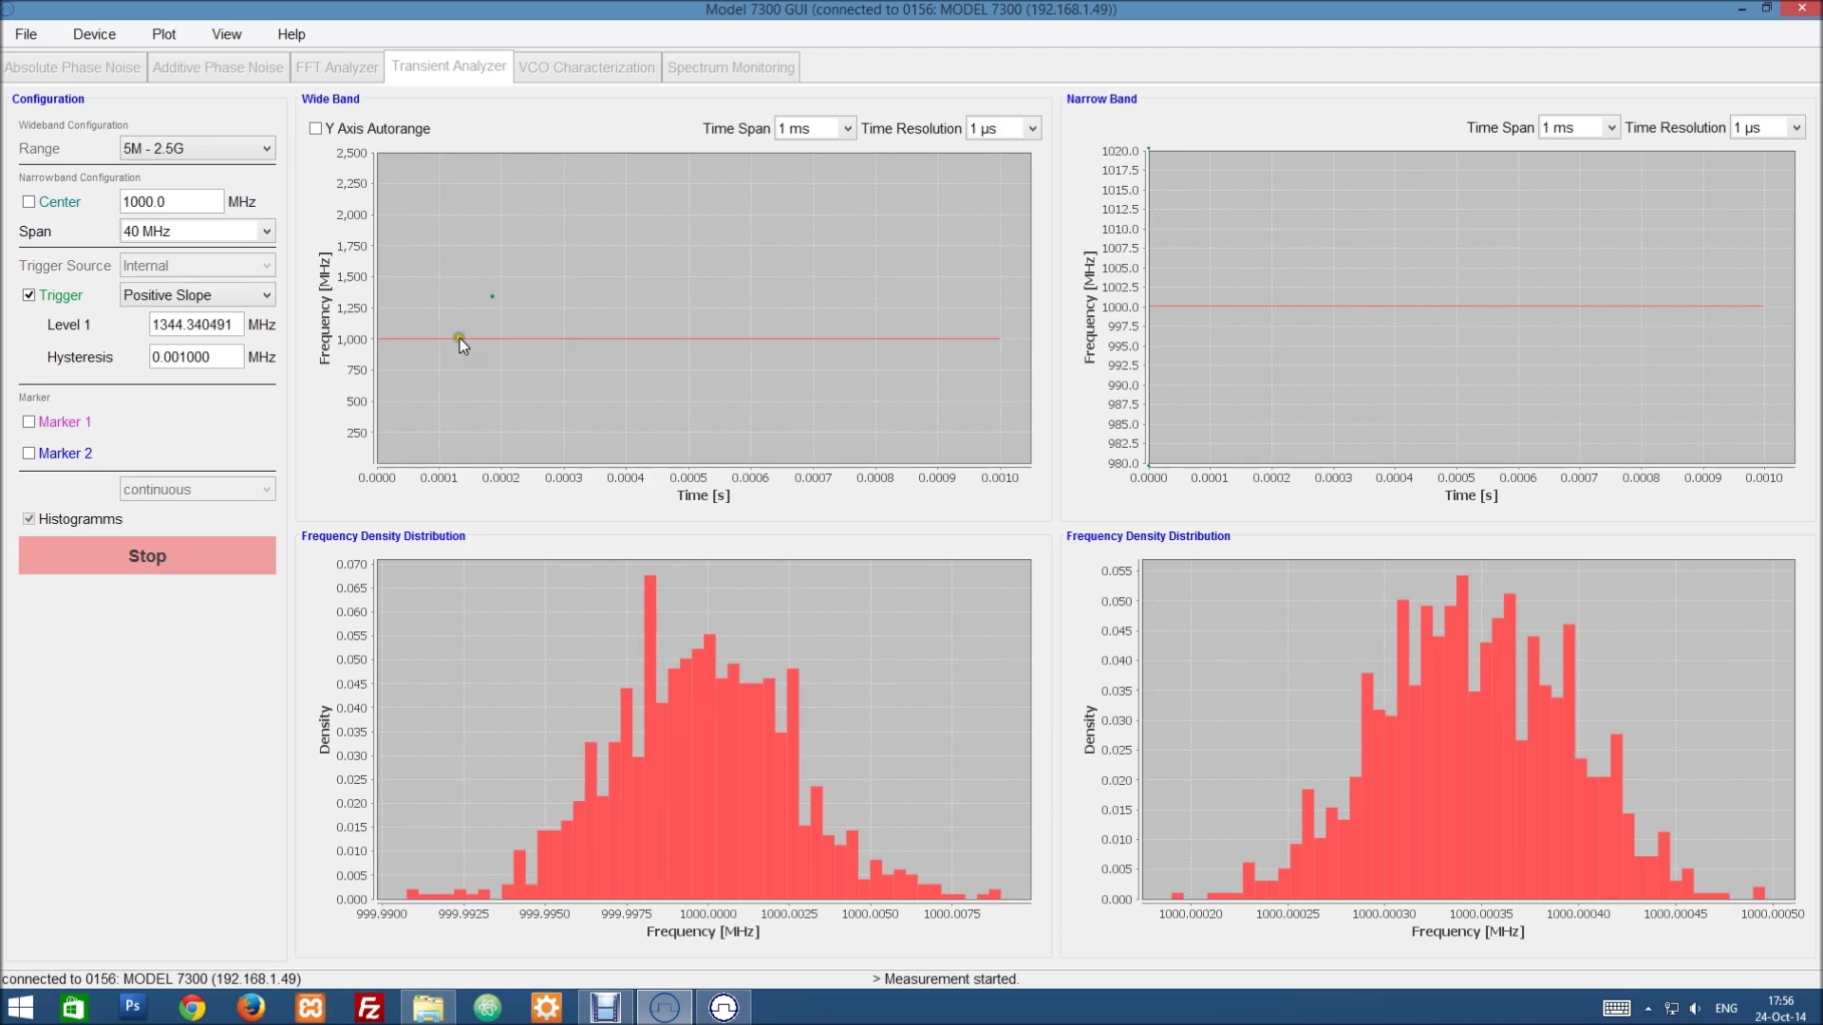
- Raise the generator output from 1 GHz to 2 GHz and return to the analyzer's captured jump
{"action": "left_click", "coordinate": [723, 1011]}
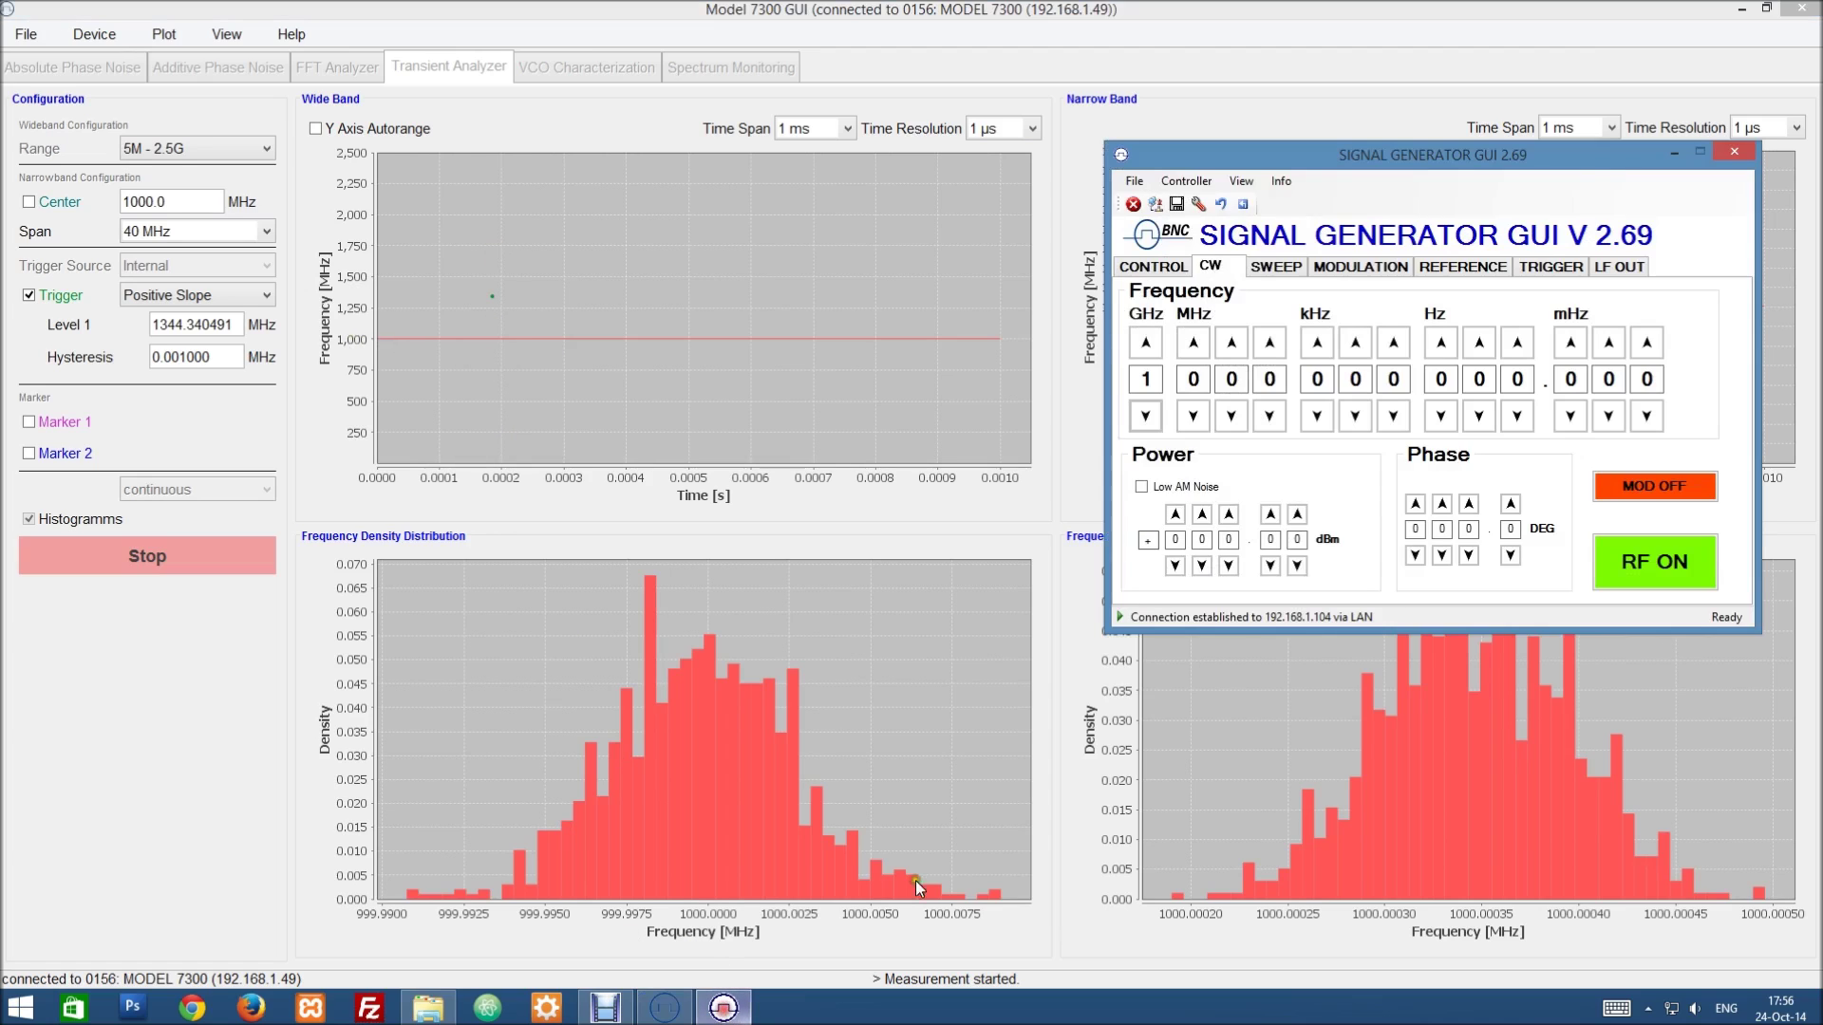
{"action": "left_click", "coordinate": [1147, 342]}
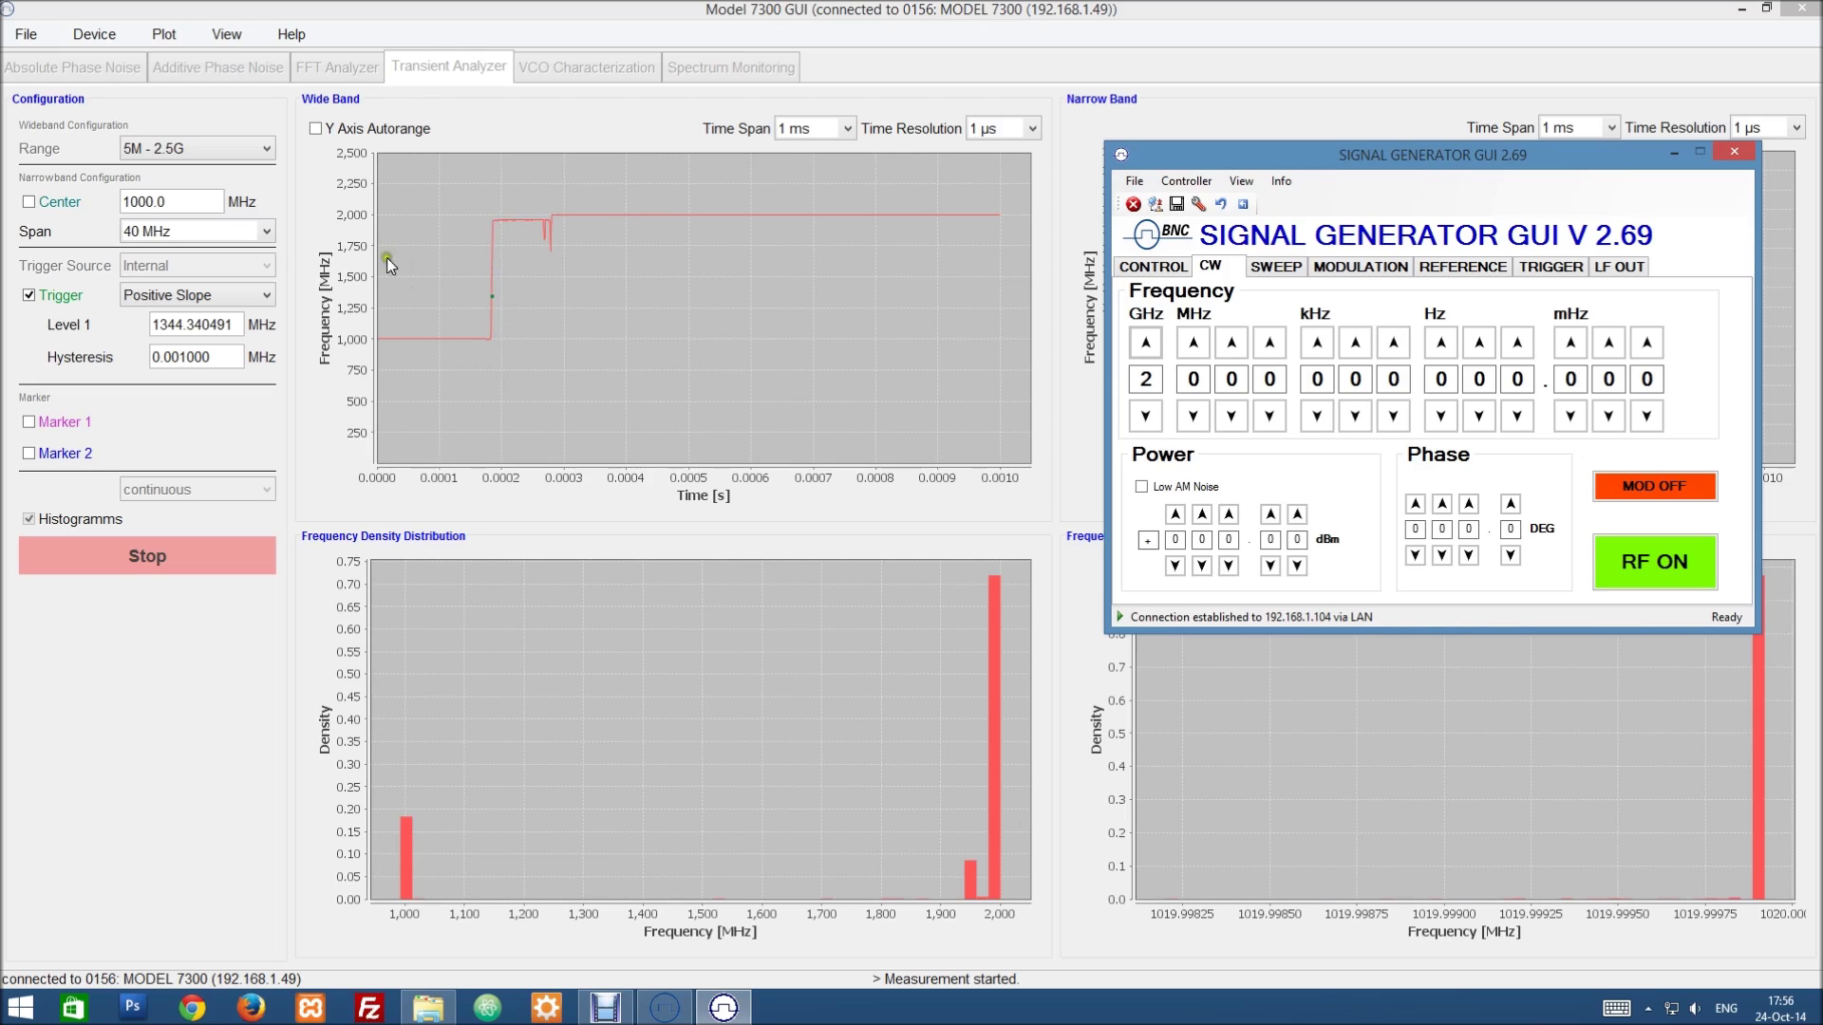
{"action": "left_click", "coordinate": [401, 236]}
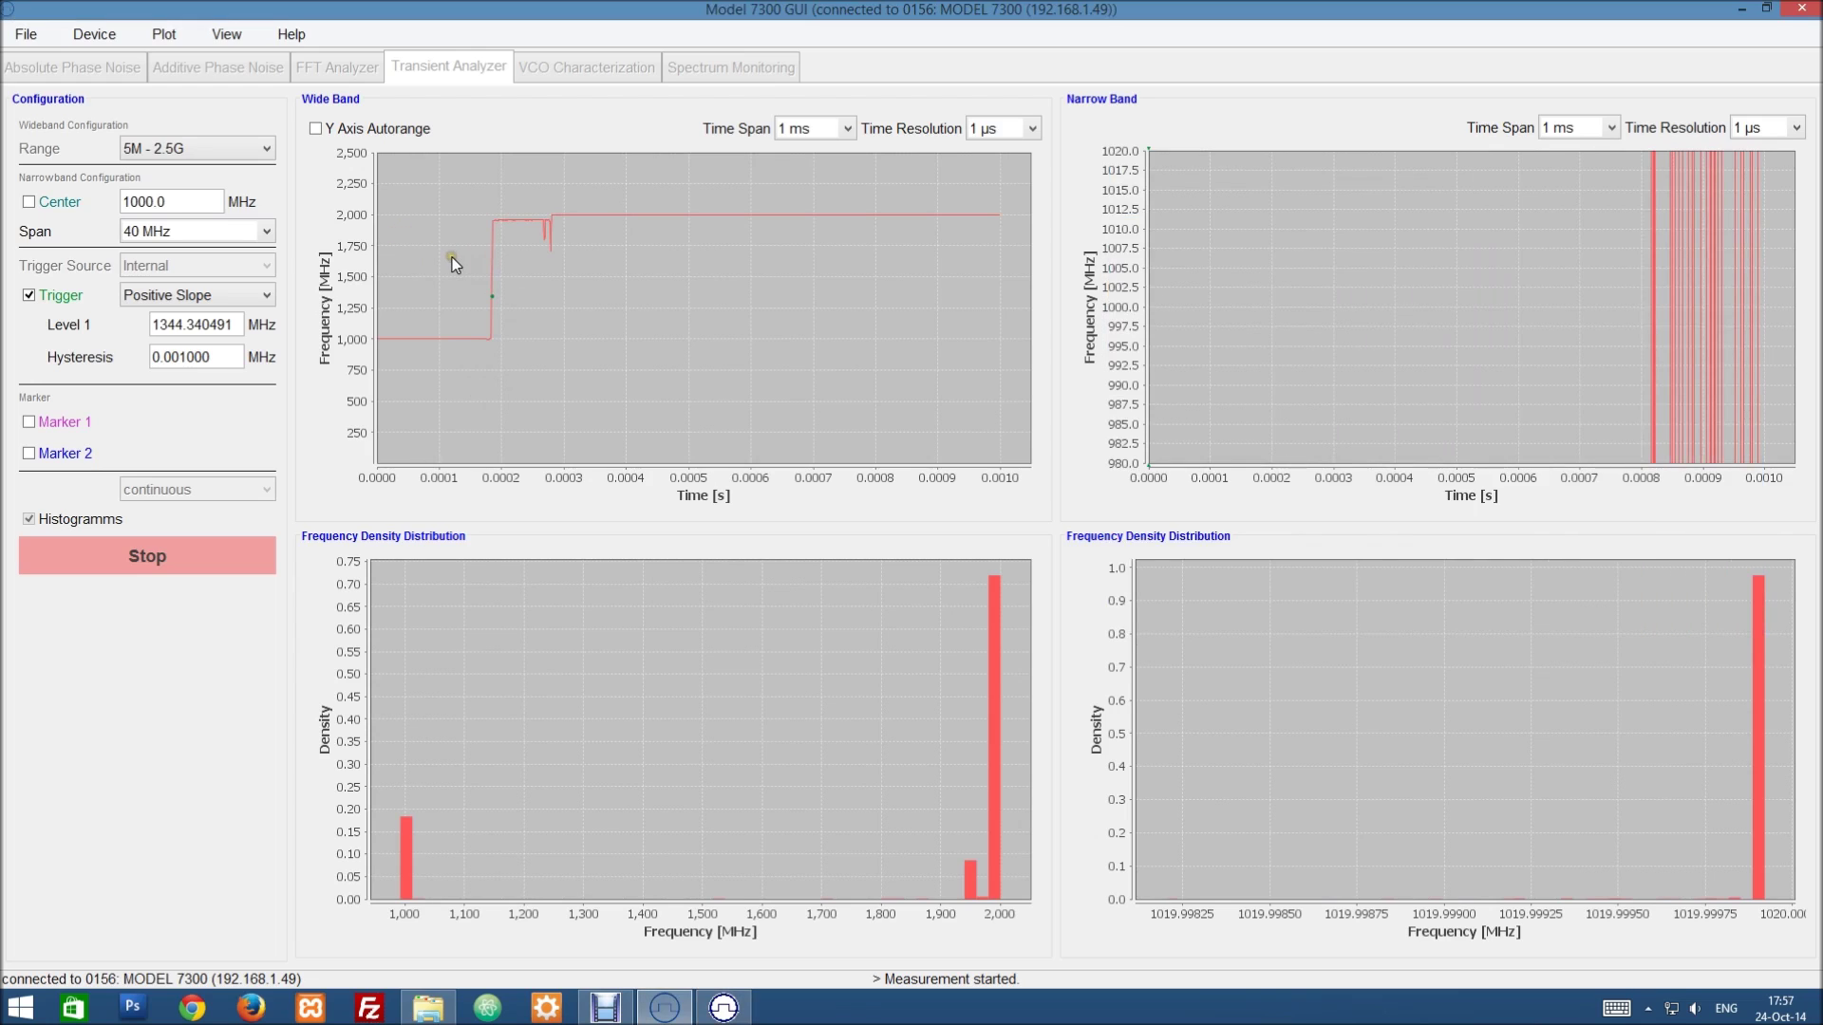
- Enable Marker 1 at the step's foot and Marker 2, then zoom the Wide Band plot onto the jump
{"action": "left_click", "coordinate": [60, 422]}
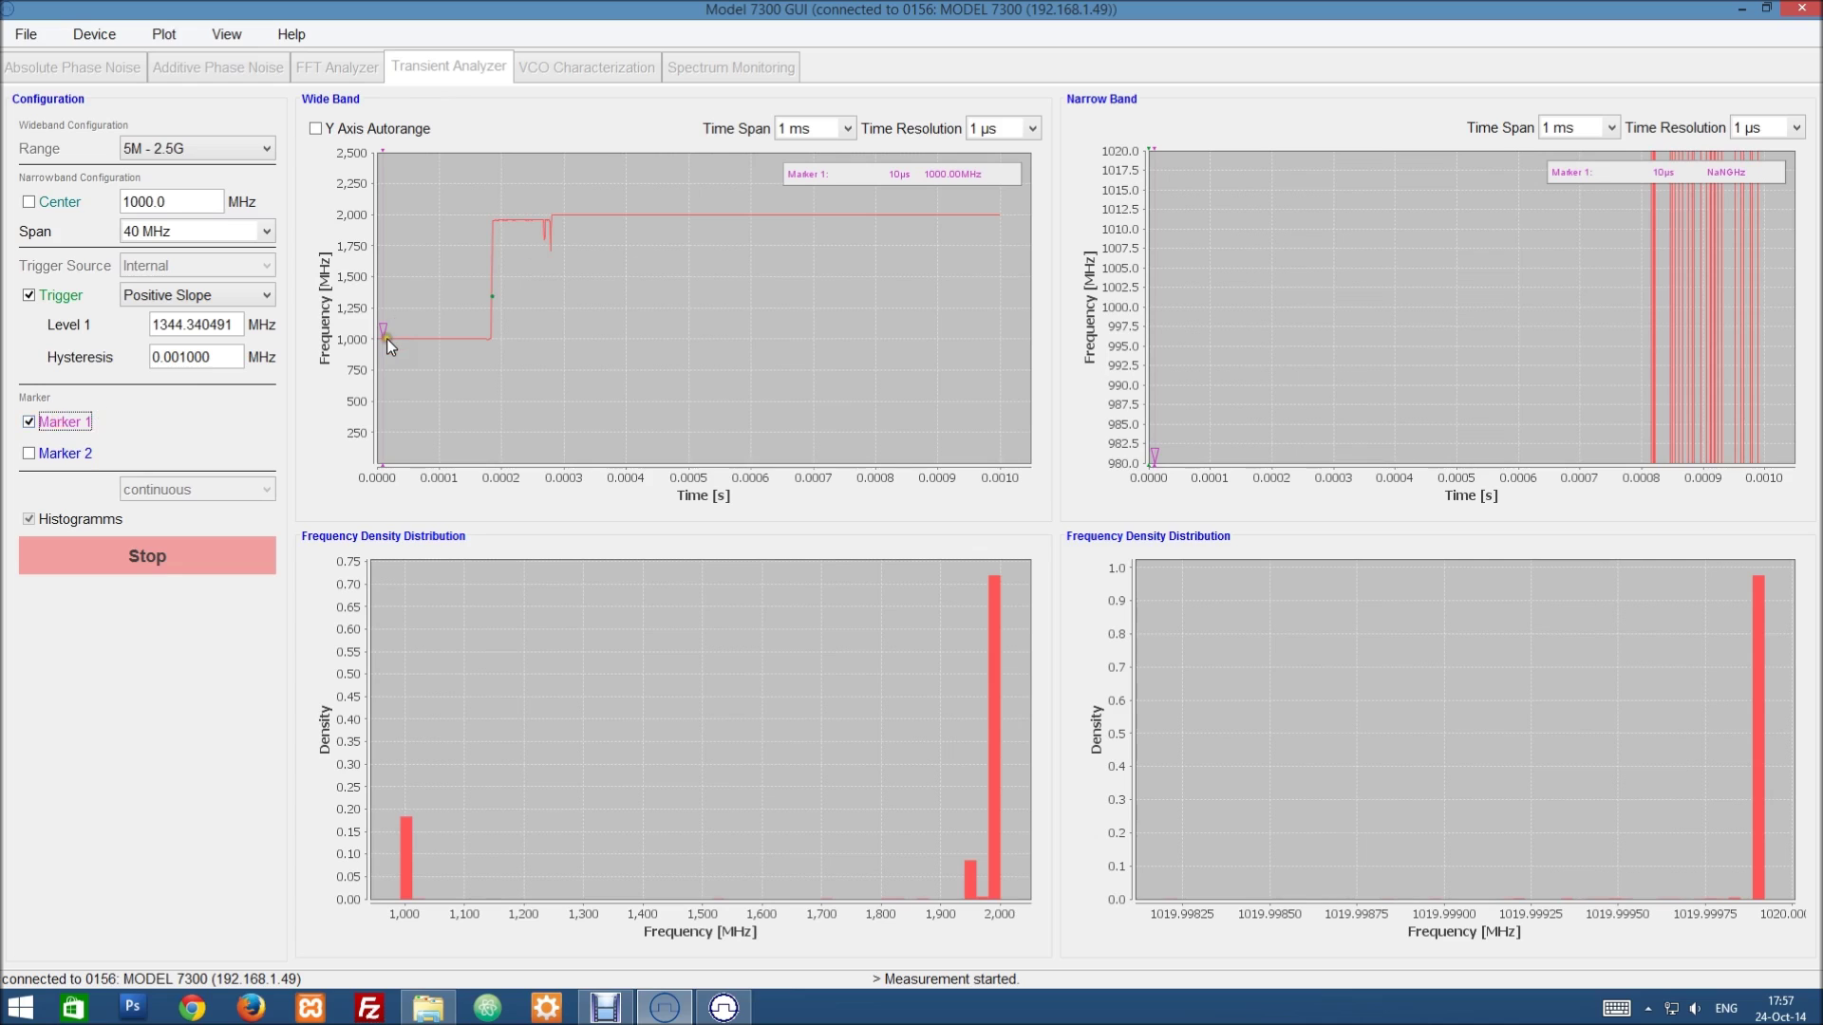
{"action": "mouse_move", "coordinate": [386, 338]}
{"action": "left_mouse_down"}
{"action": "mouse_move", "coordinate": [492, 340]}
{"action": "mouse_move", "coordinate": [569, 273]}
{"action": "mouse_move", "coordinate": [552, 268]}
{"action": "left_mouse_up"}
{"action": "left_click", "coordinate": [65, 452]}
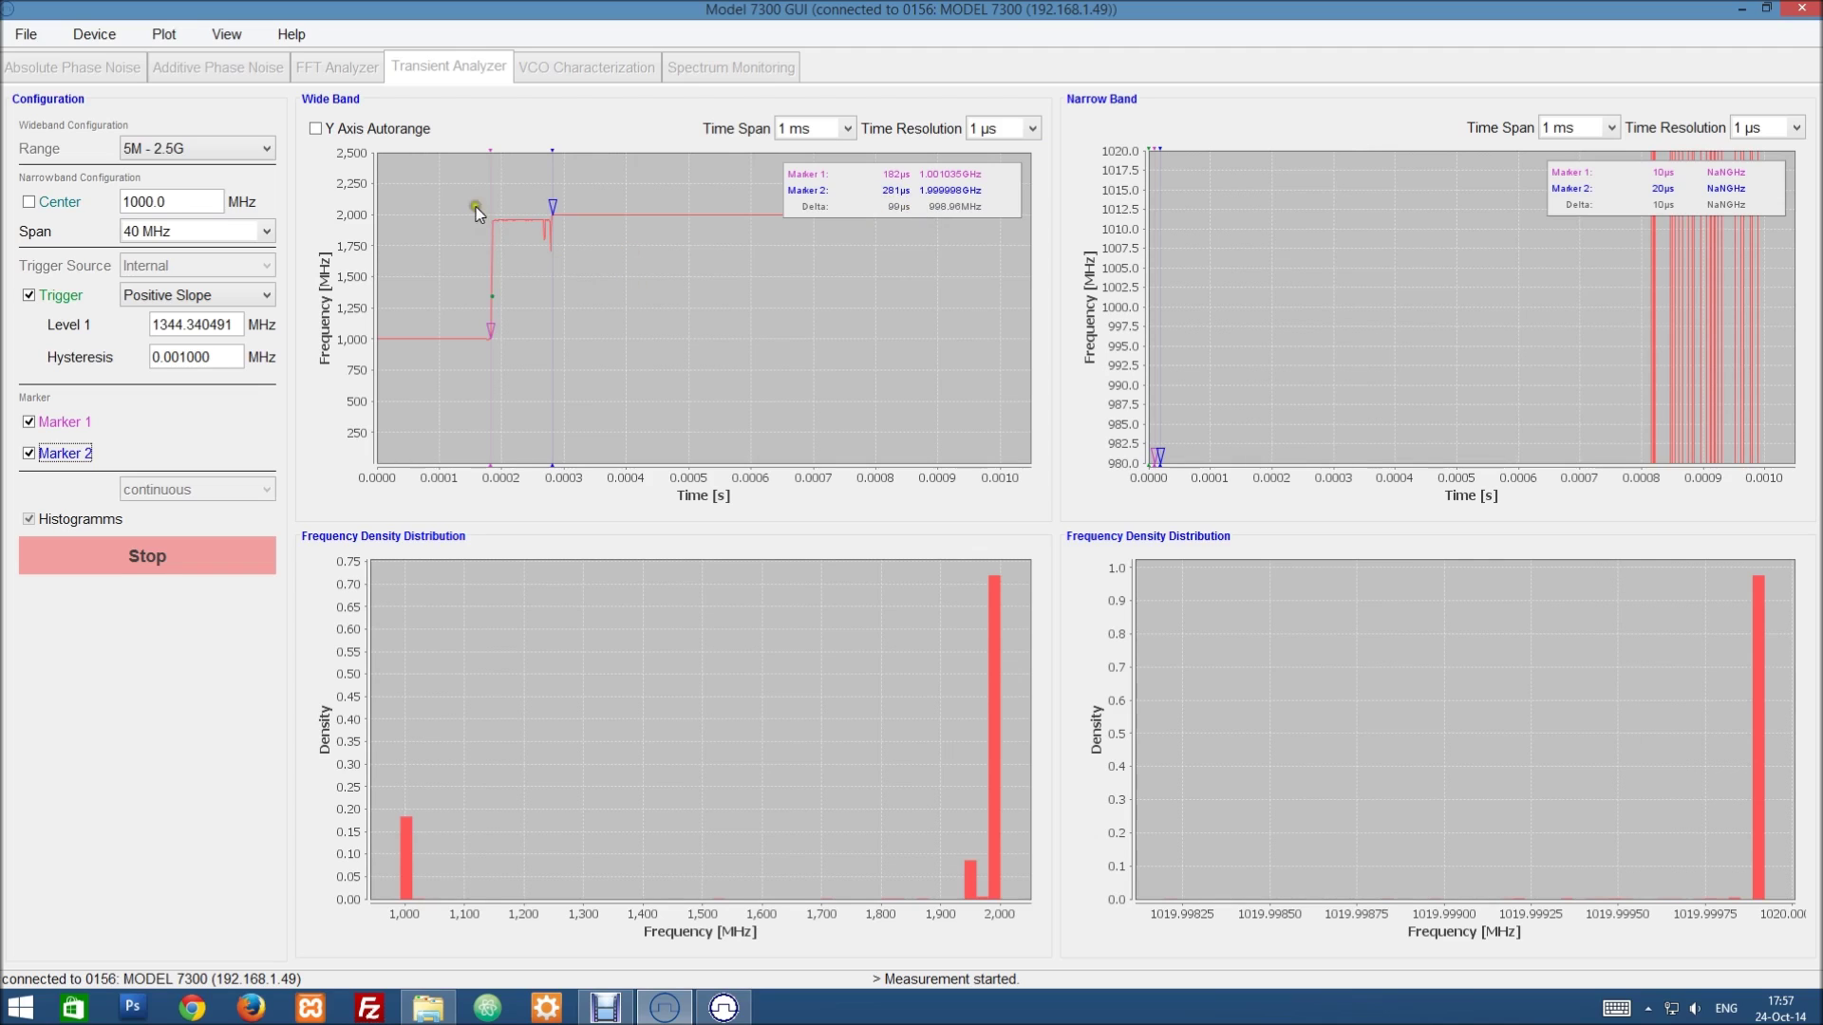
{"action": "left_click_drag", "start_coordinate": [452, 192], "coordinate": [668, 352]}
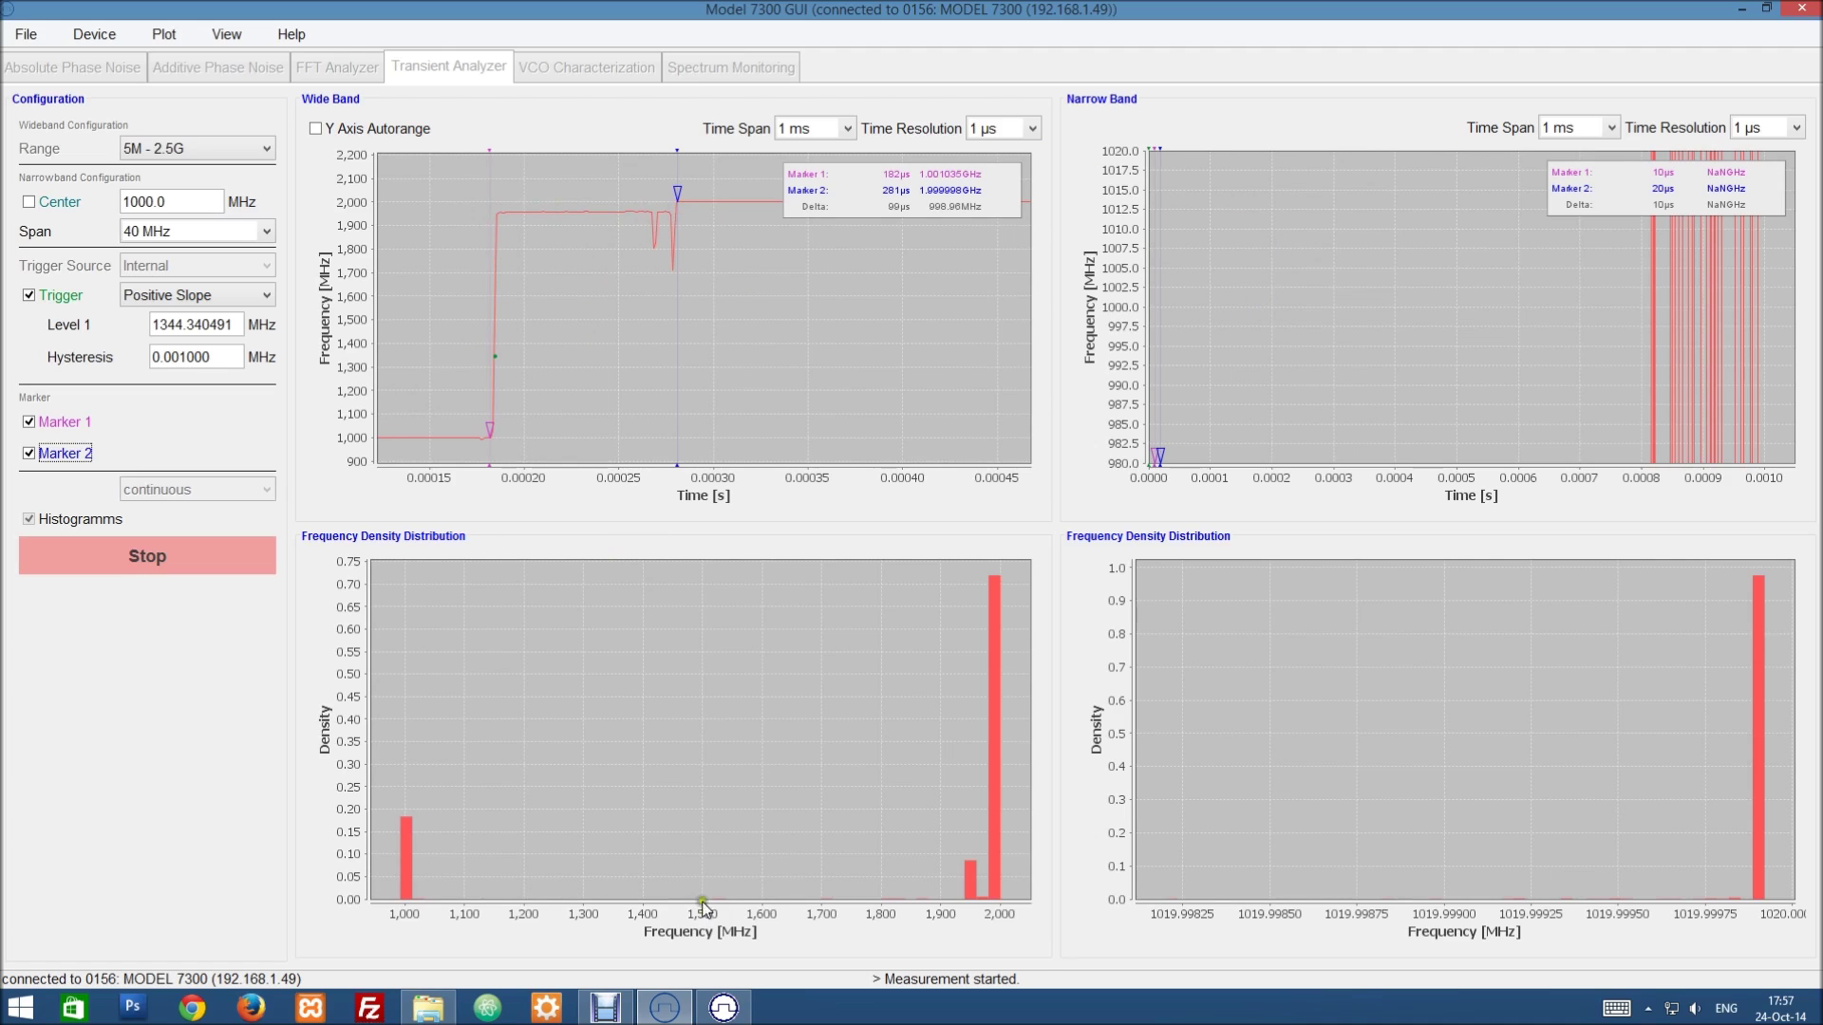
{"action": "left_click", "coordinate": [722, 1008]}
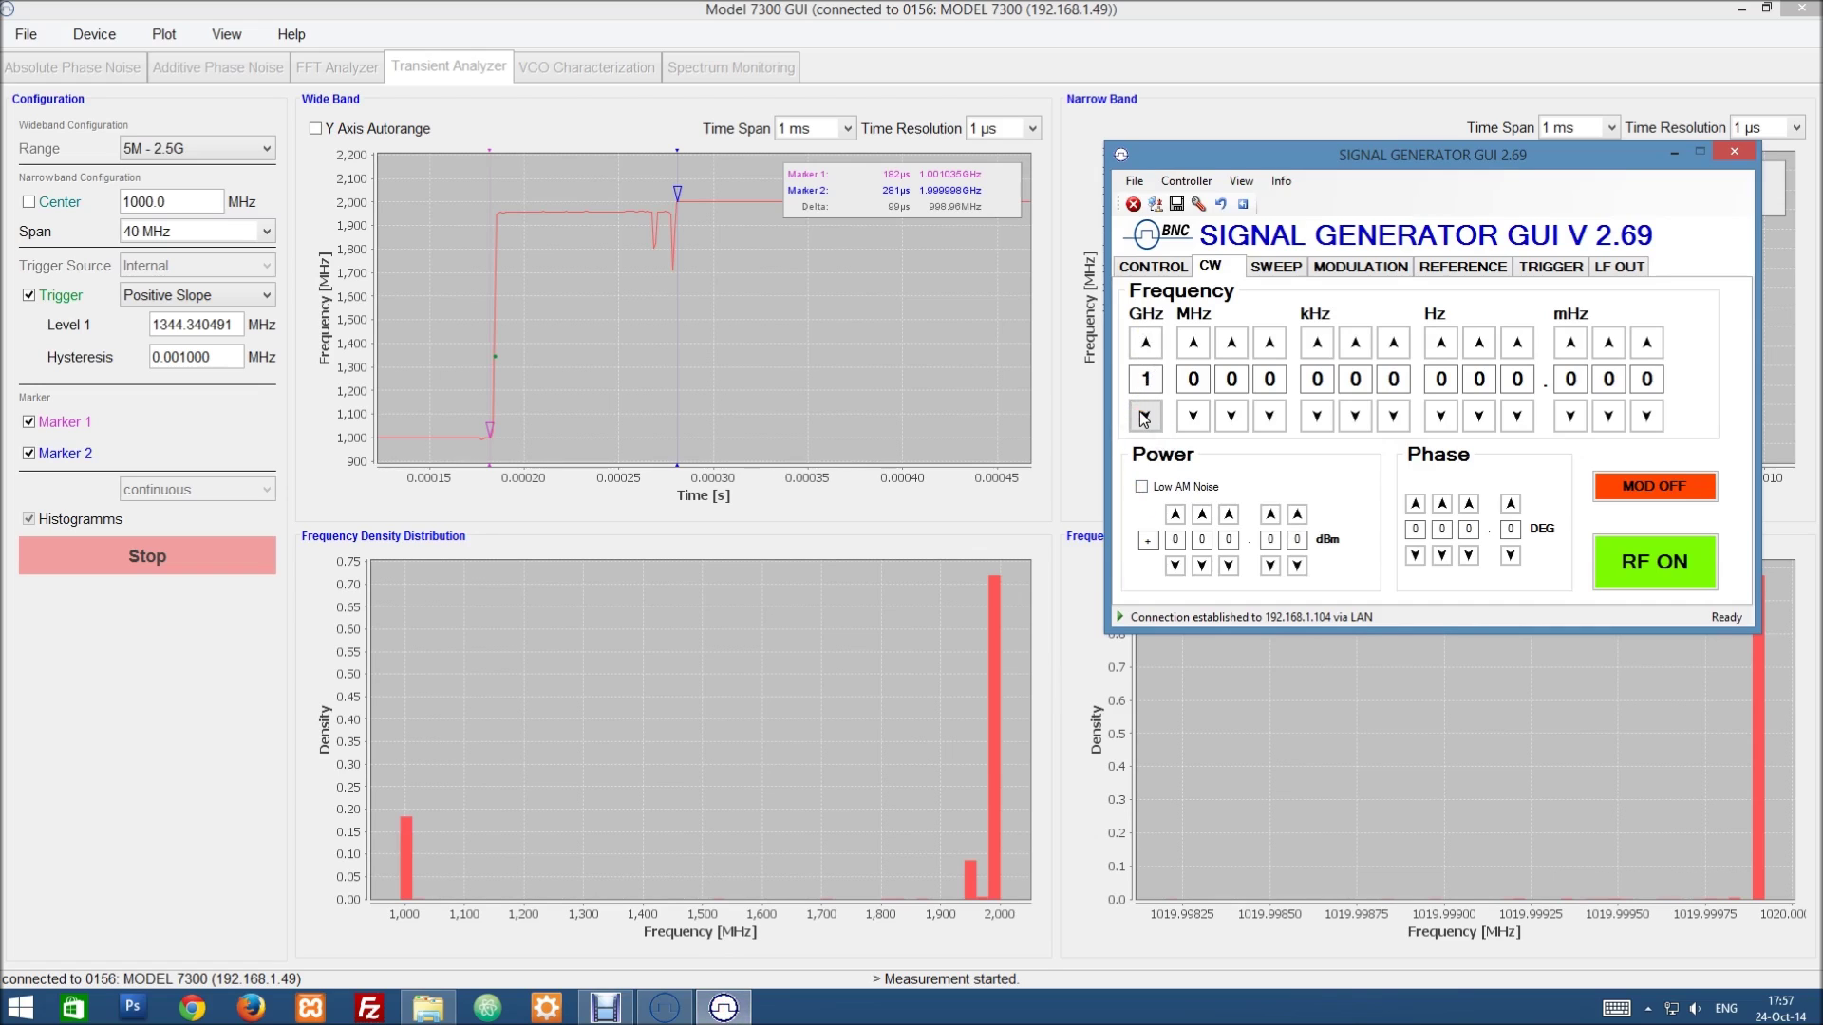
{"action": "left_click", "coordinate": [684, 409]}
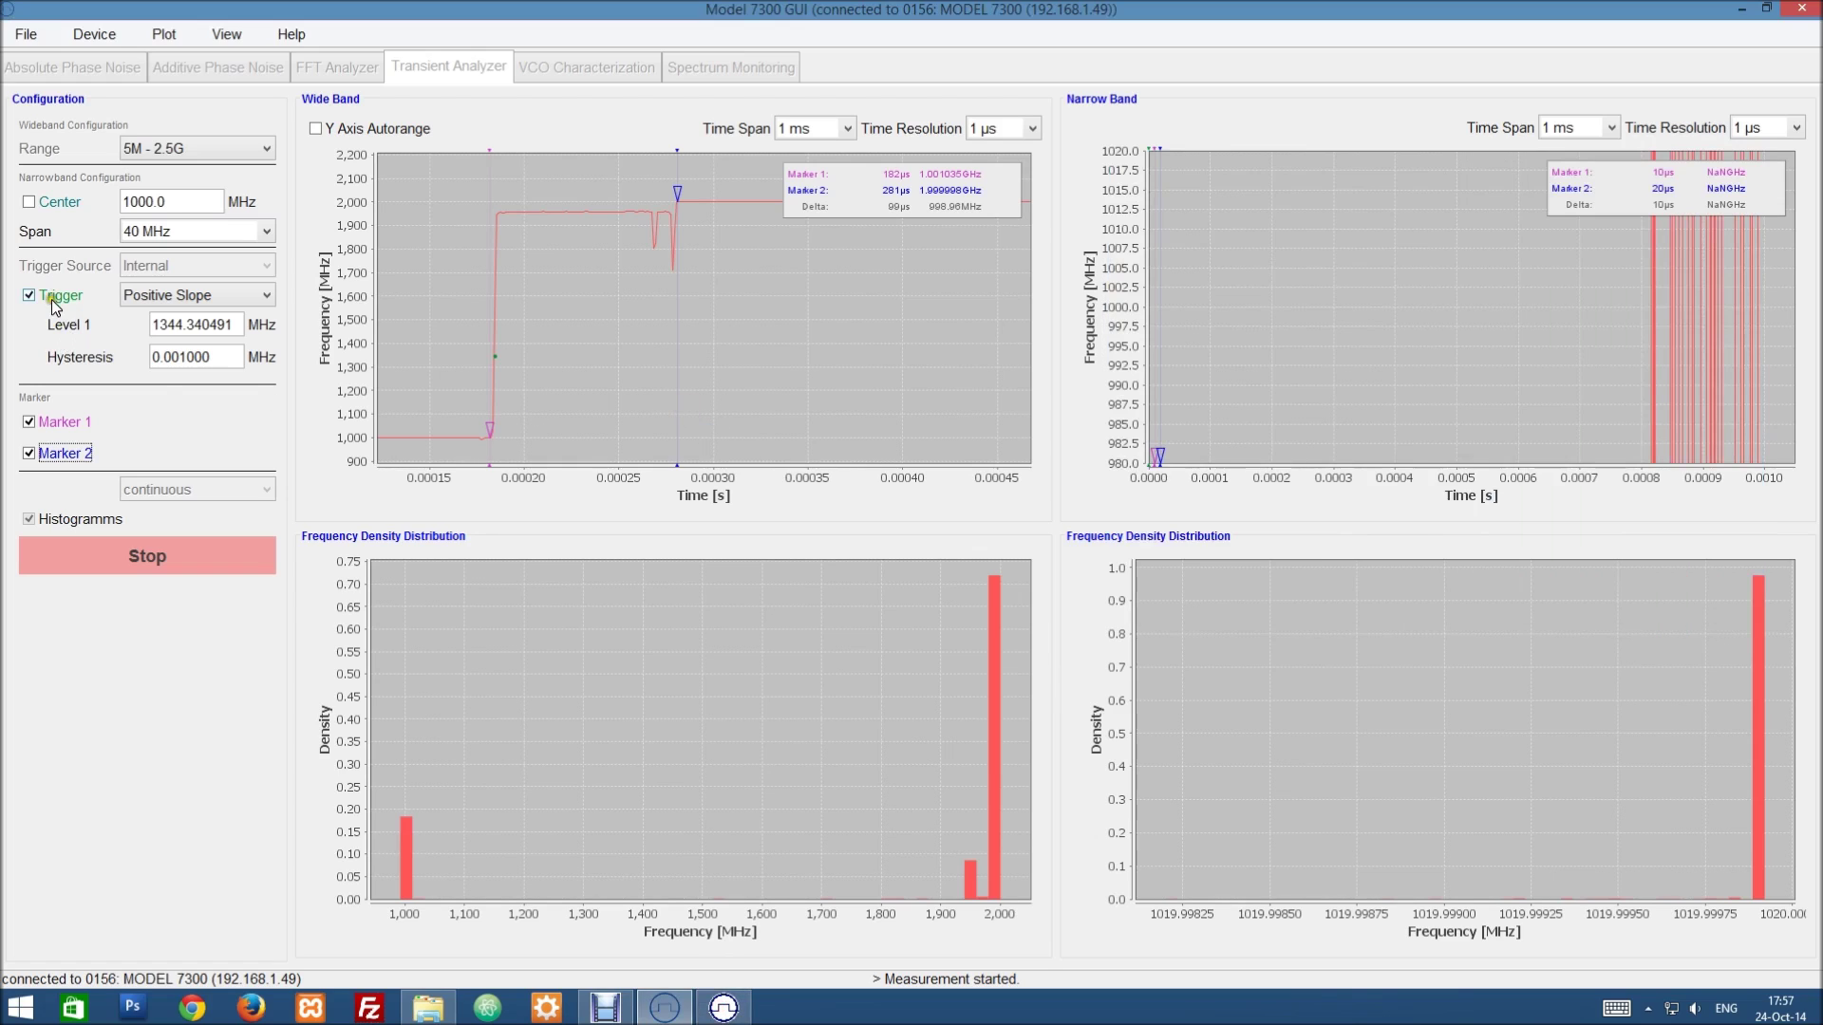
- Set the trigger source to Free Run and start a new measurement reading a steady 1000 MHz
{"action": "left_click", "coordinate": [228, 271]}
{"action": "left_click", "coordinate": [181, 287]}
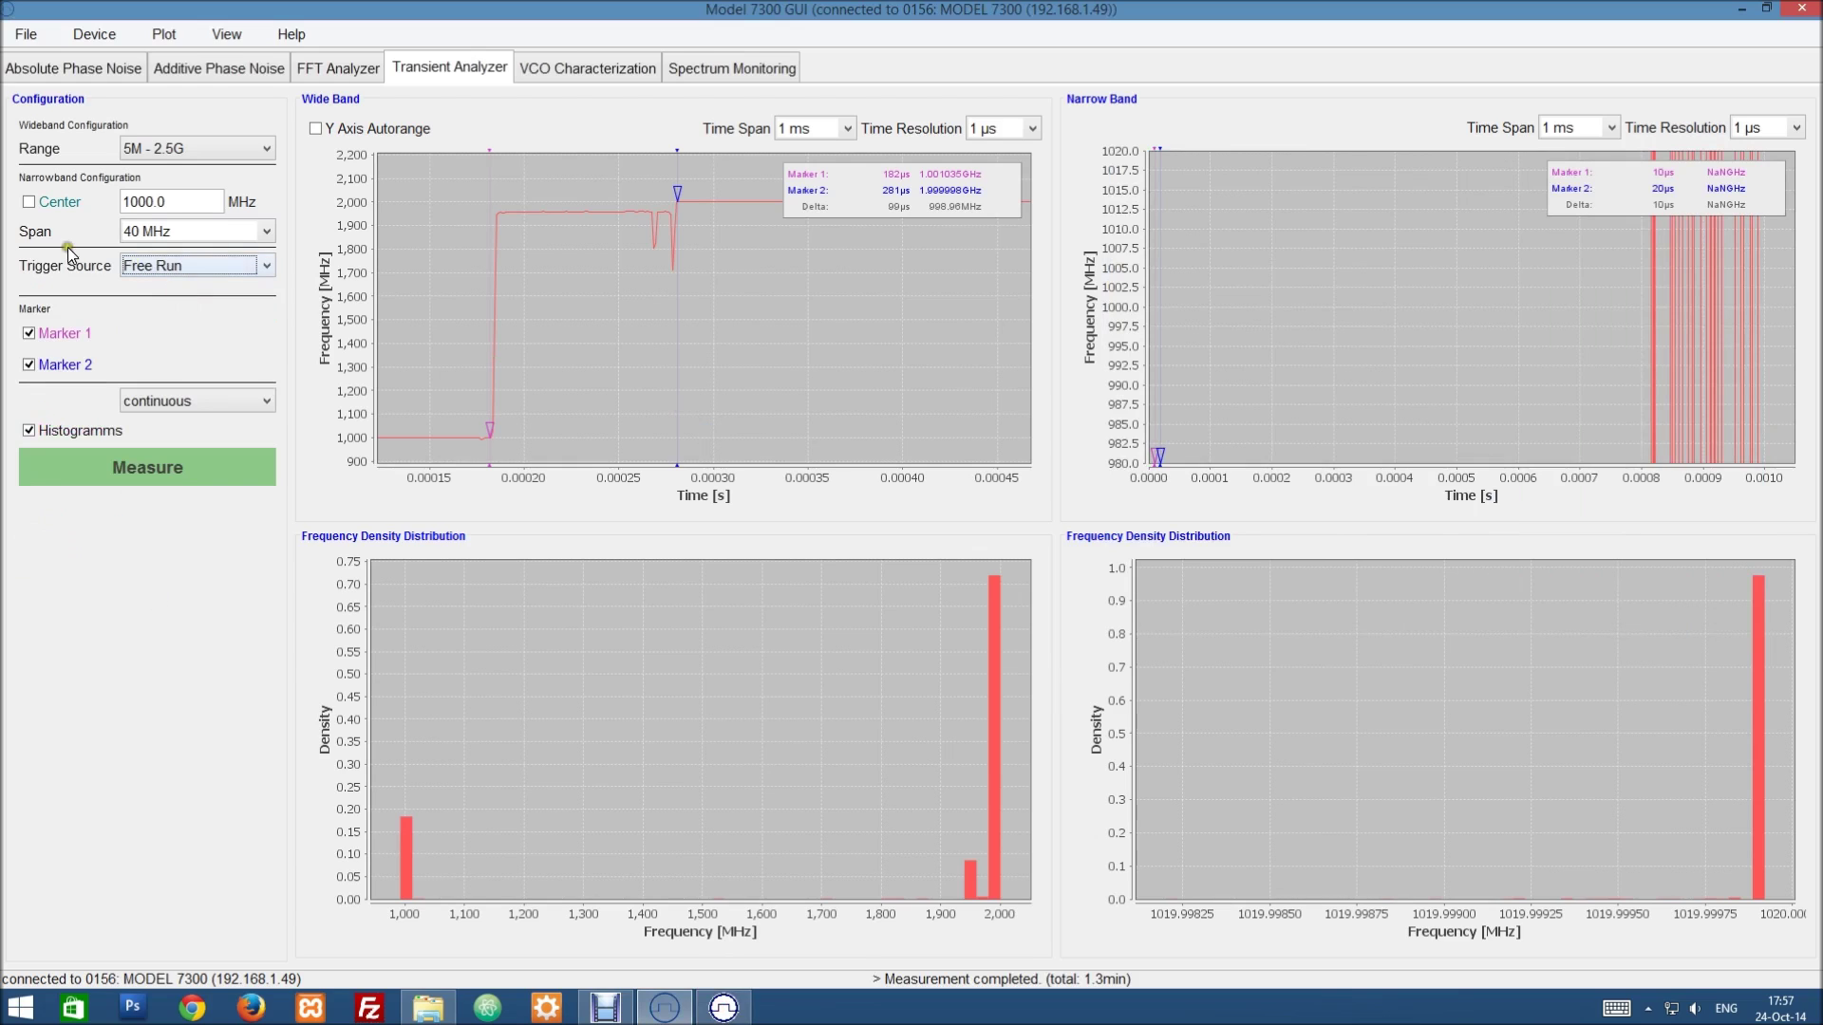
{"action": "left_click", "coordinate": [227, 469]}
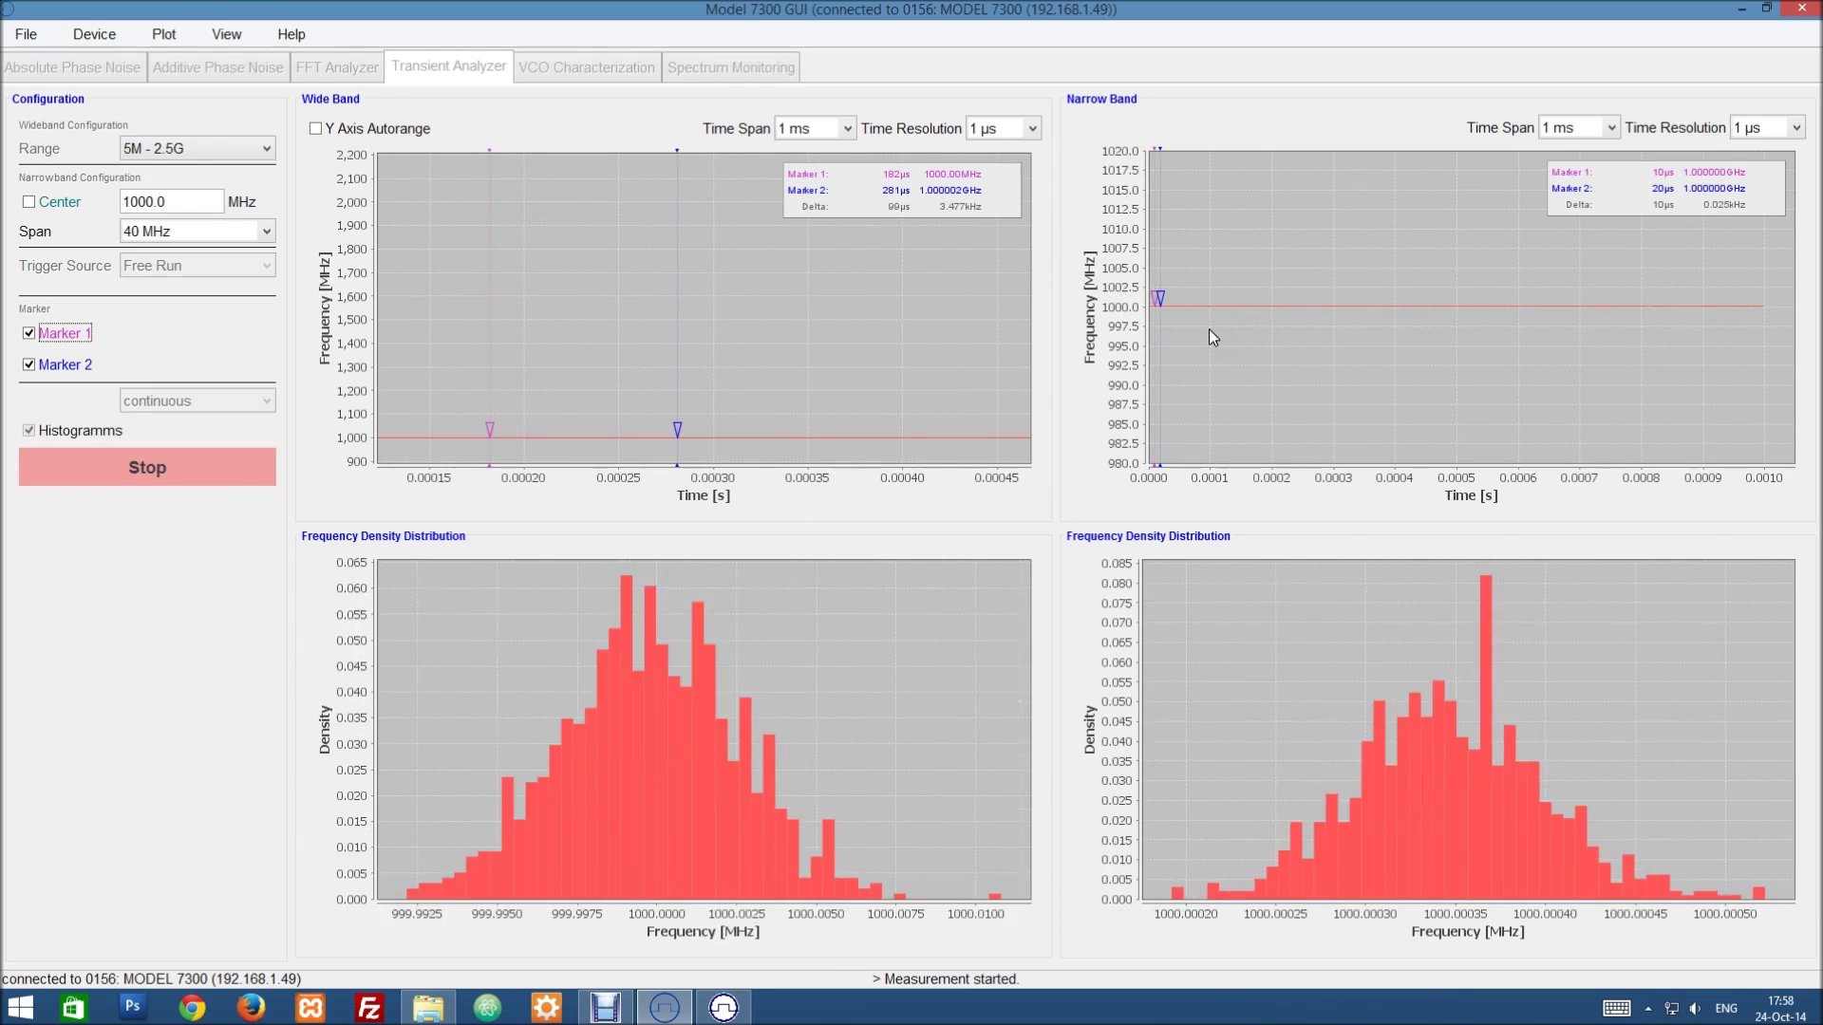
{"action": "left_click_drag", "start_coordinate": [1245, 317], "coordinate": [1058, 330]}
{"action": "left_click_drag", "start_coordinate": [1177, 311], "coordinate": [1046, 288]}
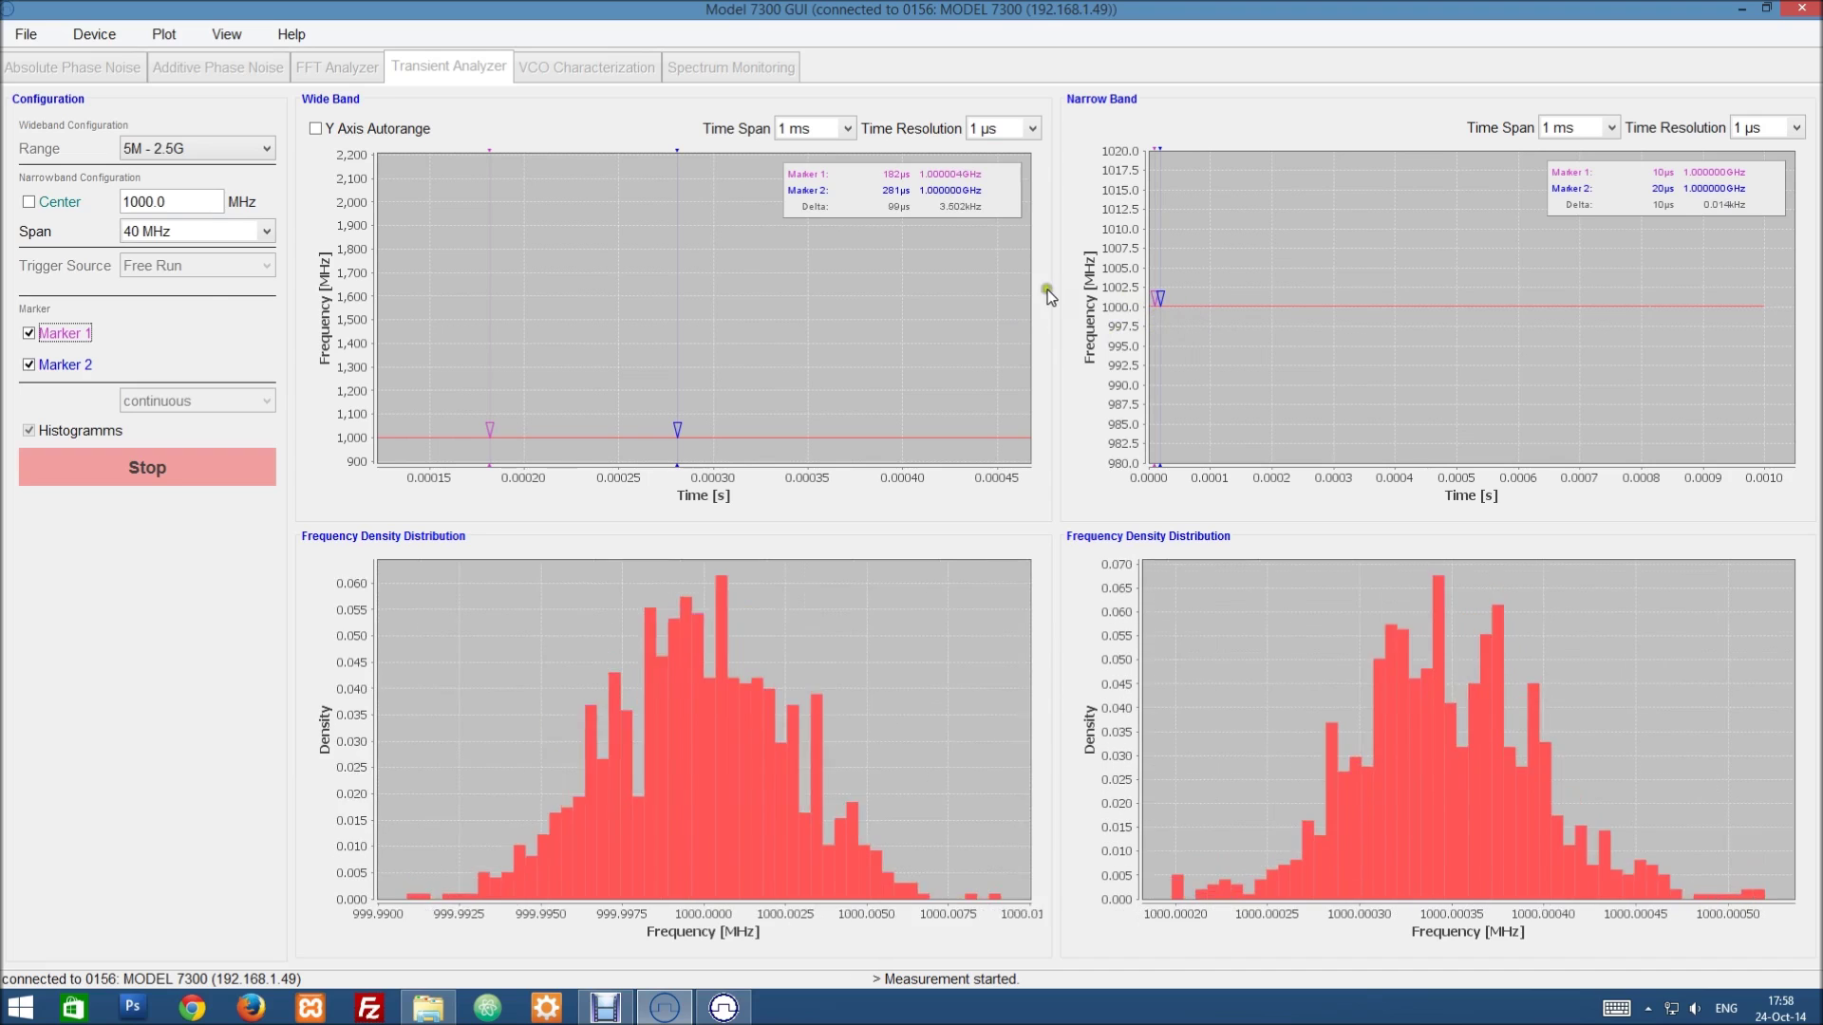
- Check Center and enter 1000 as the narrowband centre frequency in MHz
{"action": "left_click", "coordinate": [29, 202]}
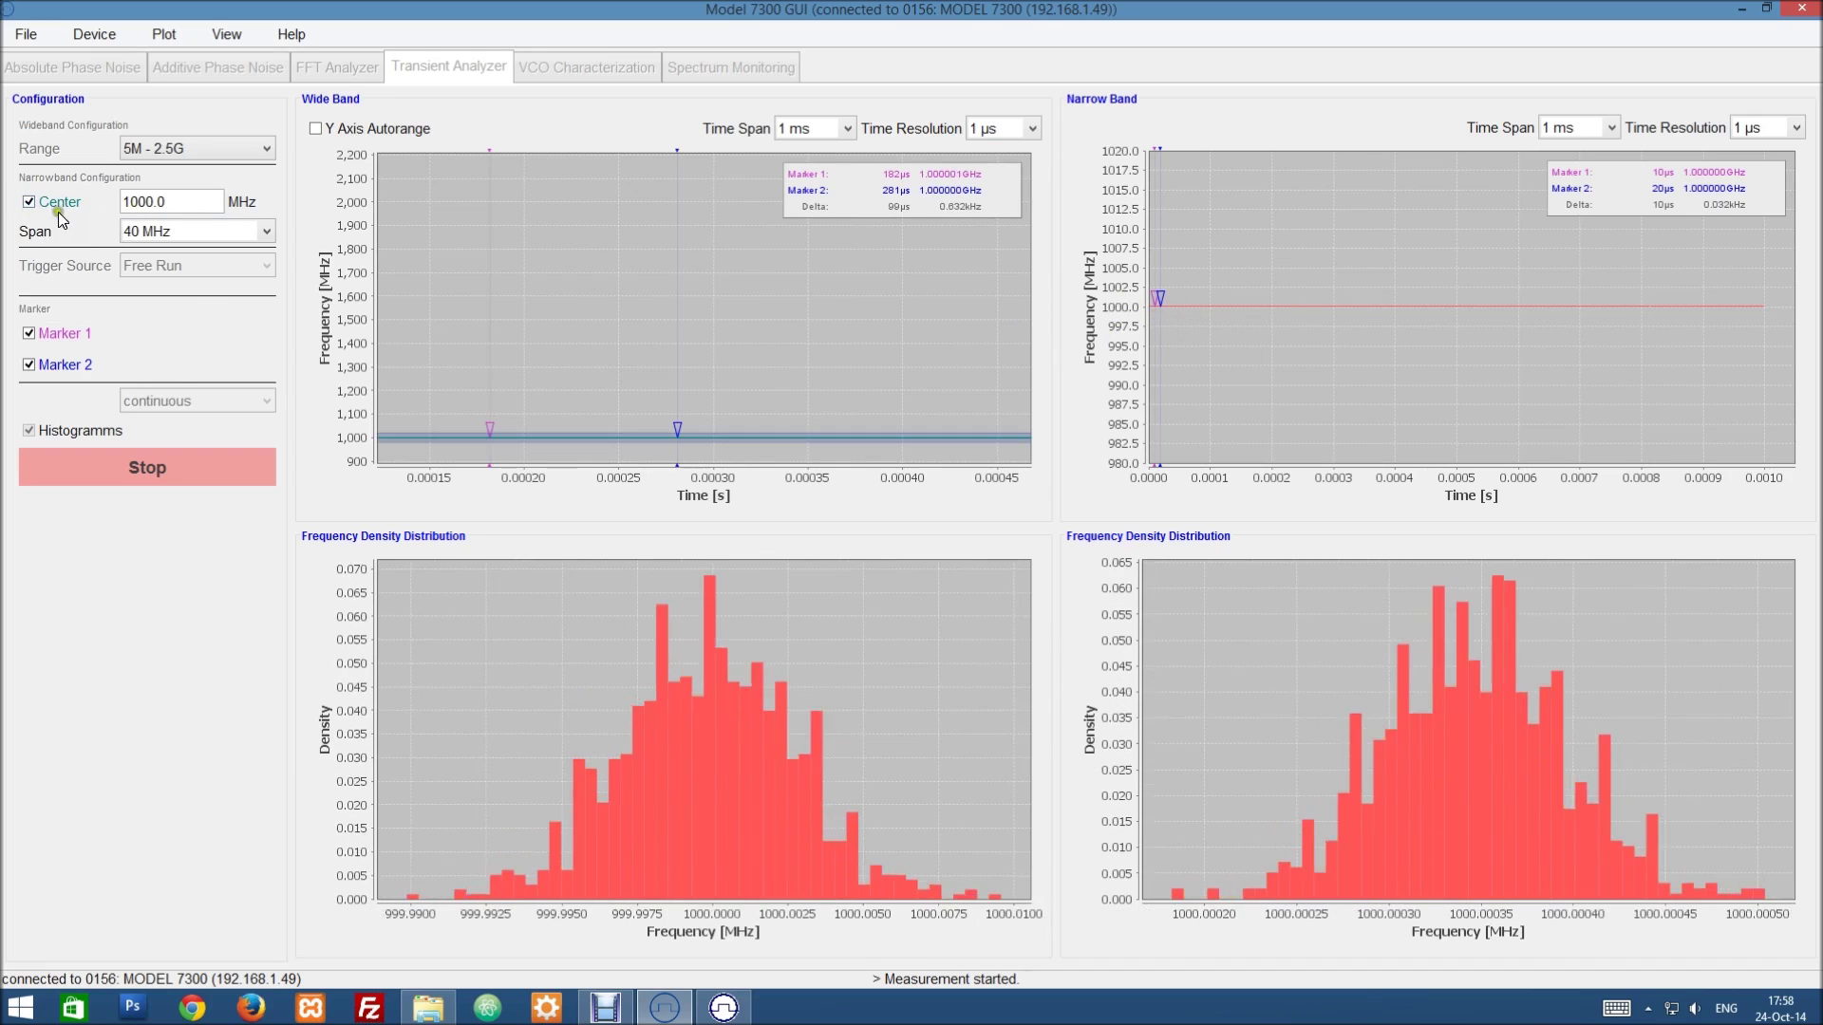
{"action": "mouse_move", "coordinate": [766, 429]}
{"action": "left_mouse_down"}
{"action": "mouse_move", "coordinate": [761, 326]}
{"action": "mouse_move", "coordinate": [753, 437]}
{"action": "left_mouse_up"}
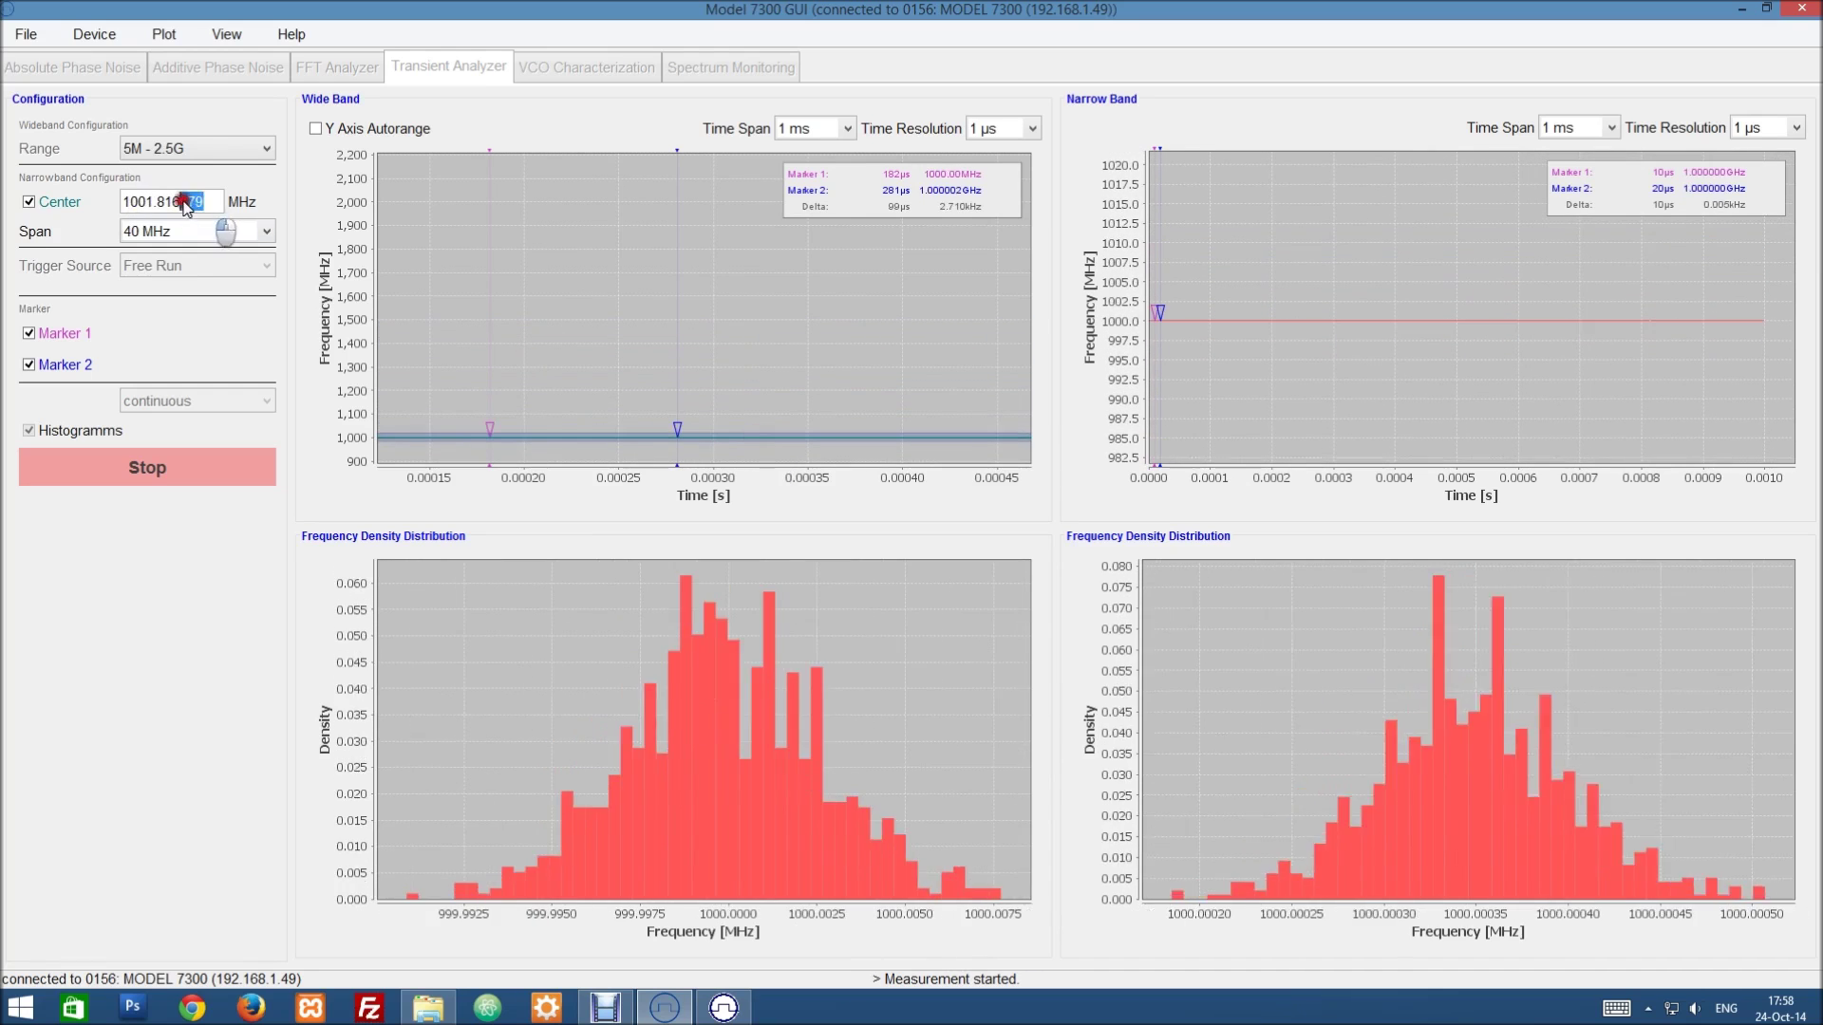
{"action": "left_click_drag", "start_coordinate": [203, 202], "coordinate": [49, 202]}
{"action": "type", "text": "1000"}
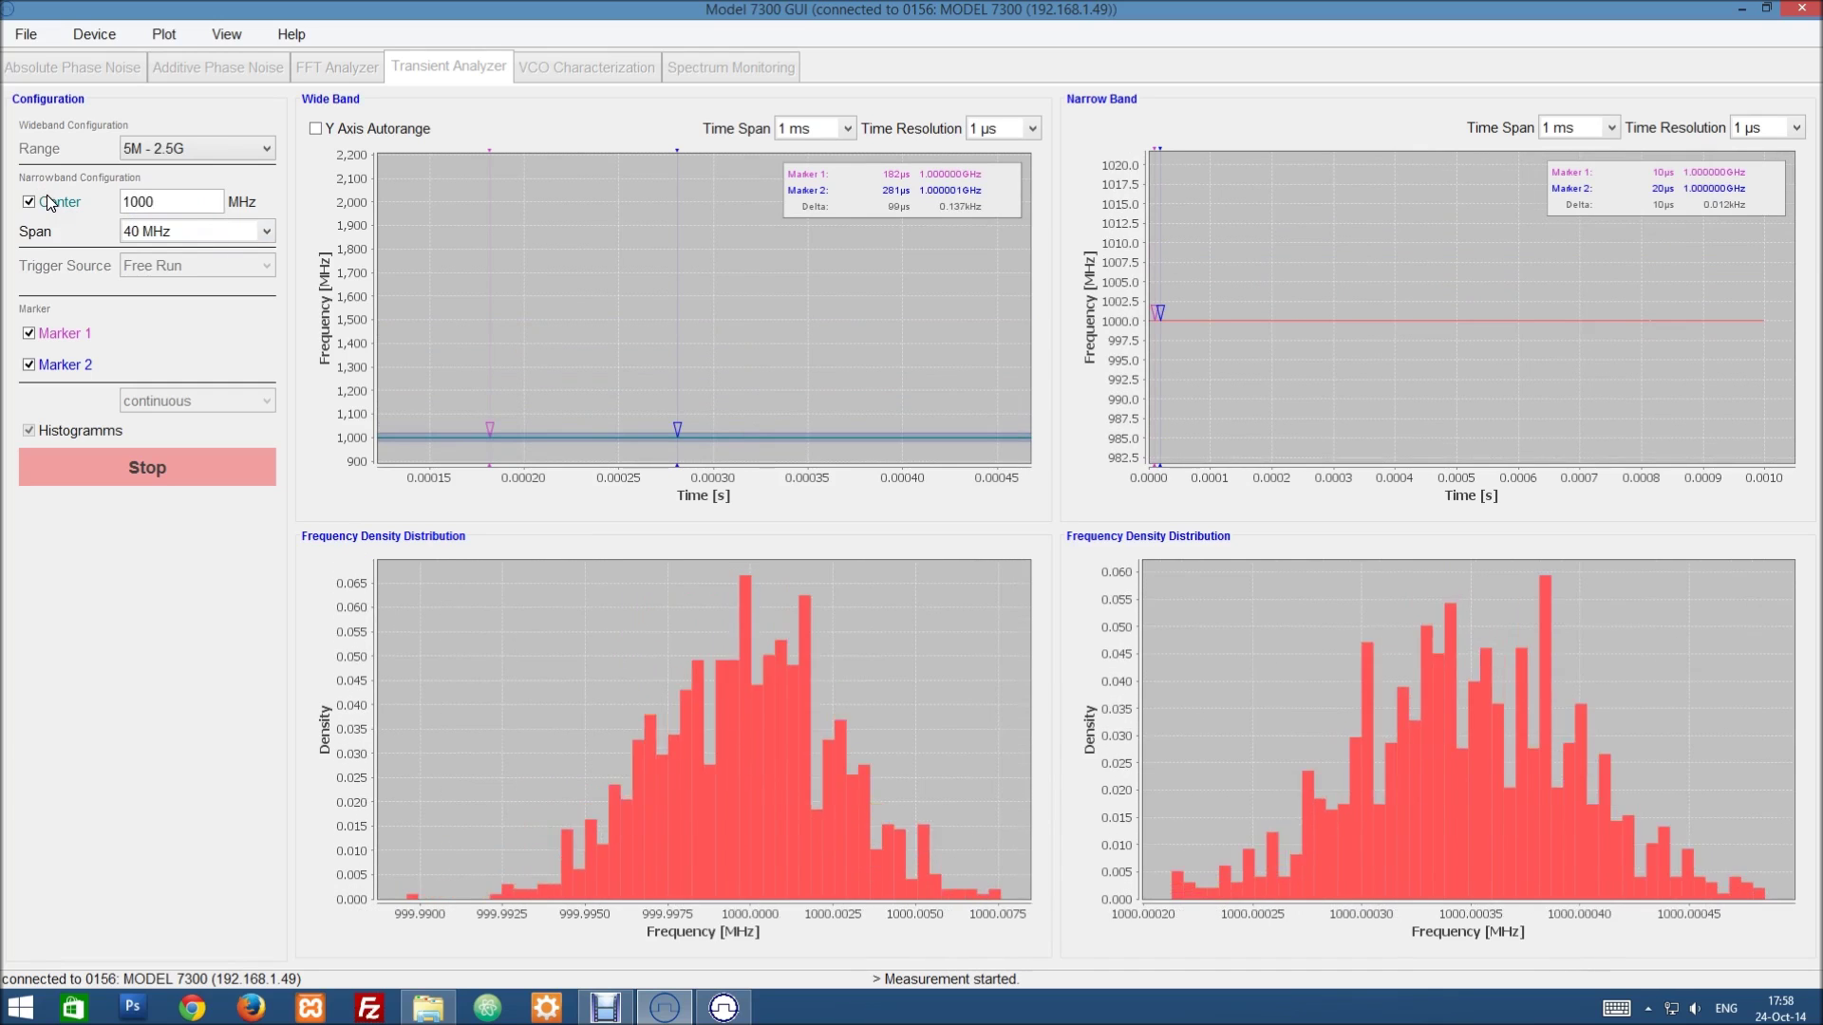
{"action": "key", "text": "Return"}
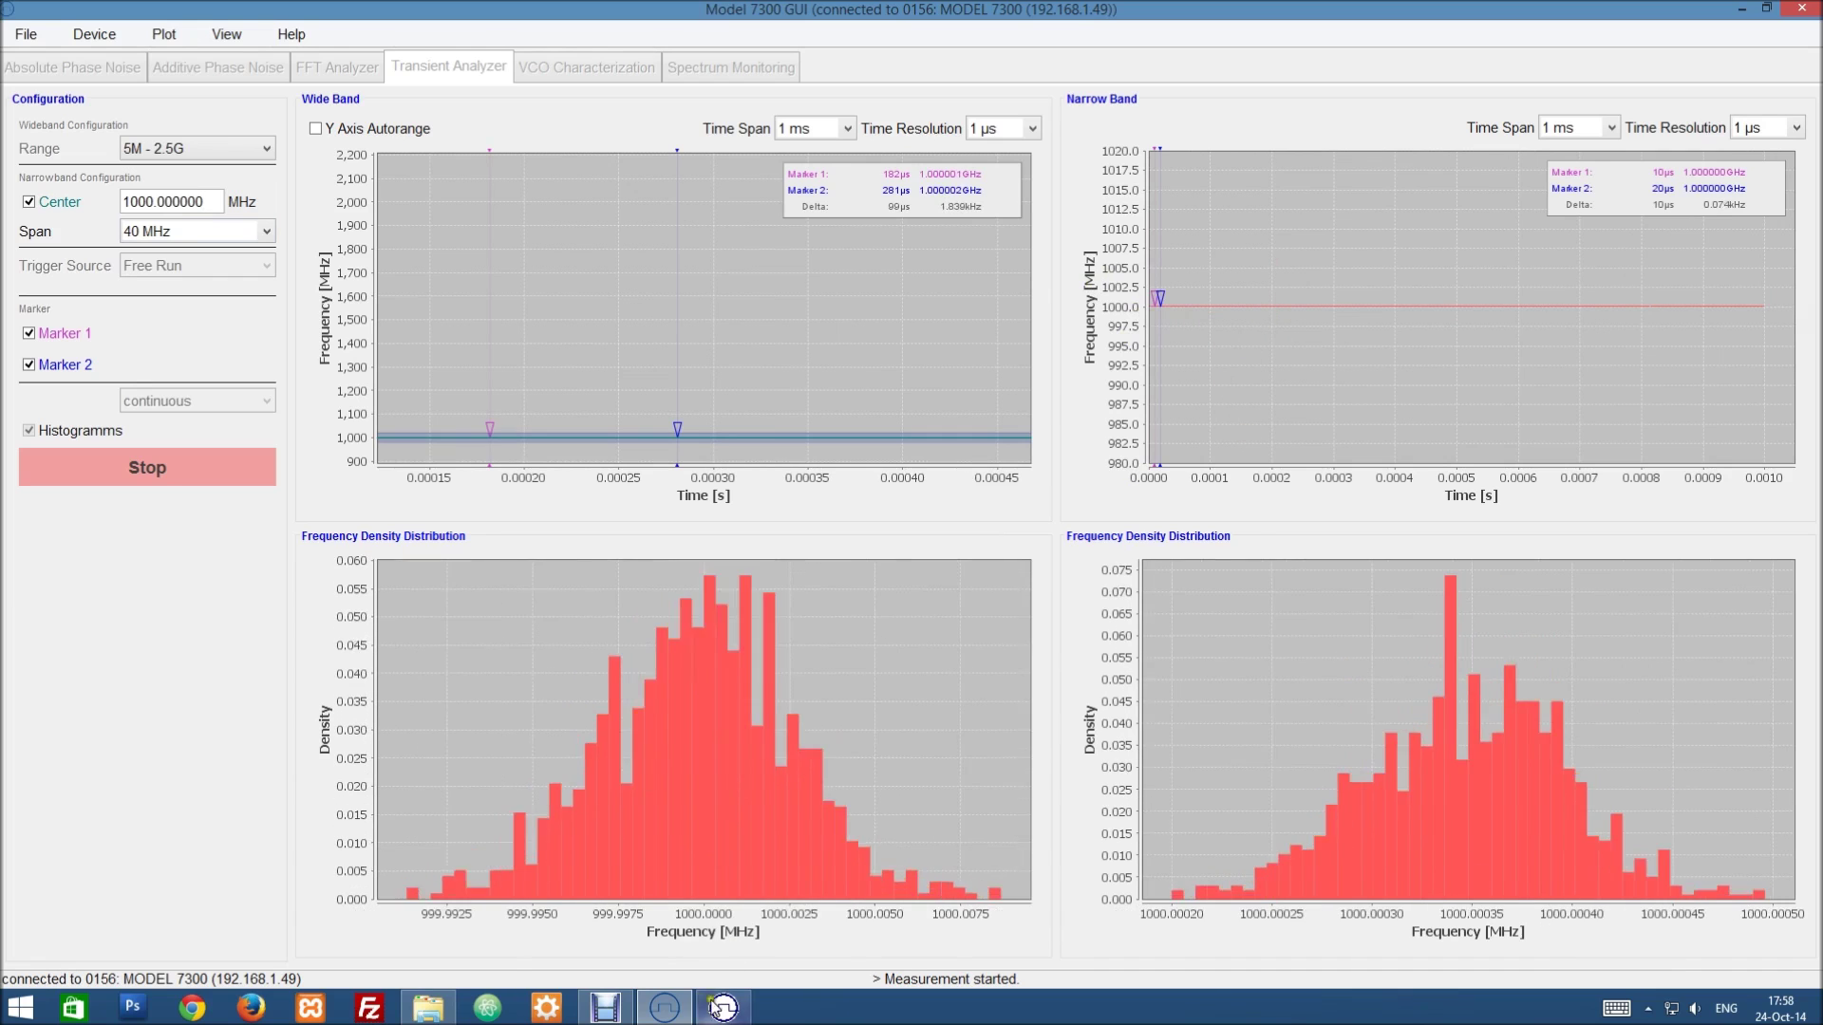
- Turn on the generator's FM modulation (10 kHz sine, 7 MHz deviation), then return to the analyzer
{"action": "left_click", "coordinate": [726, 1010]}
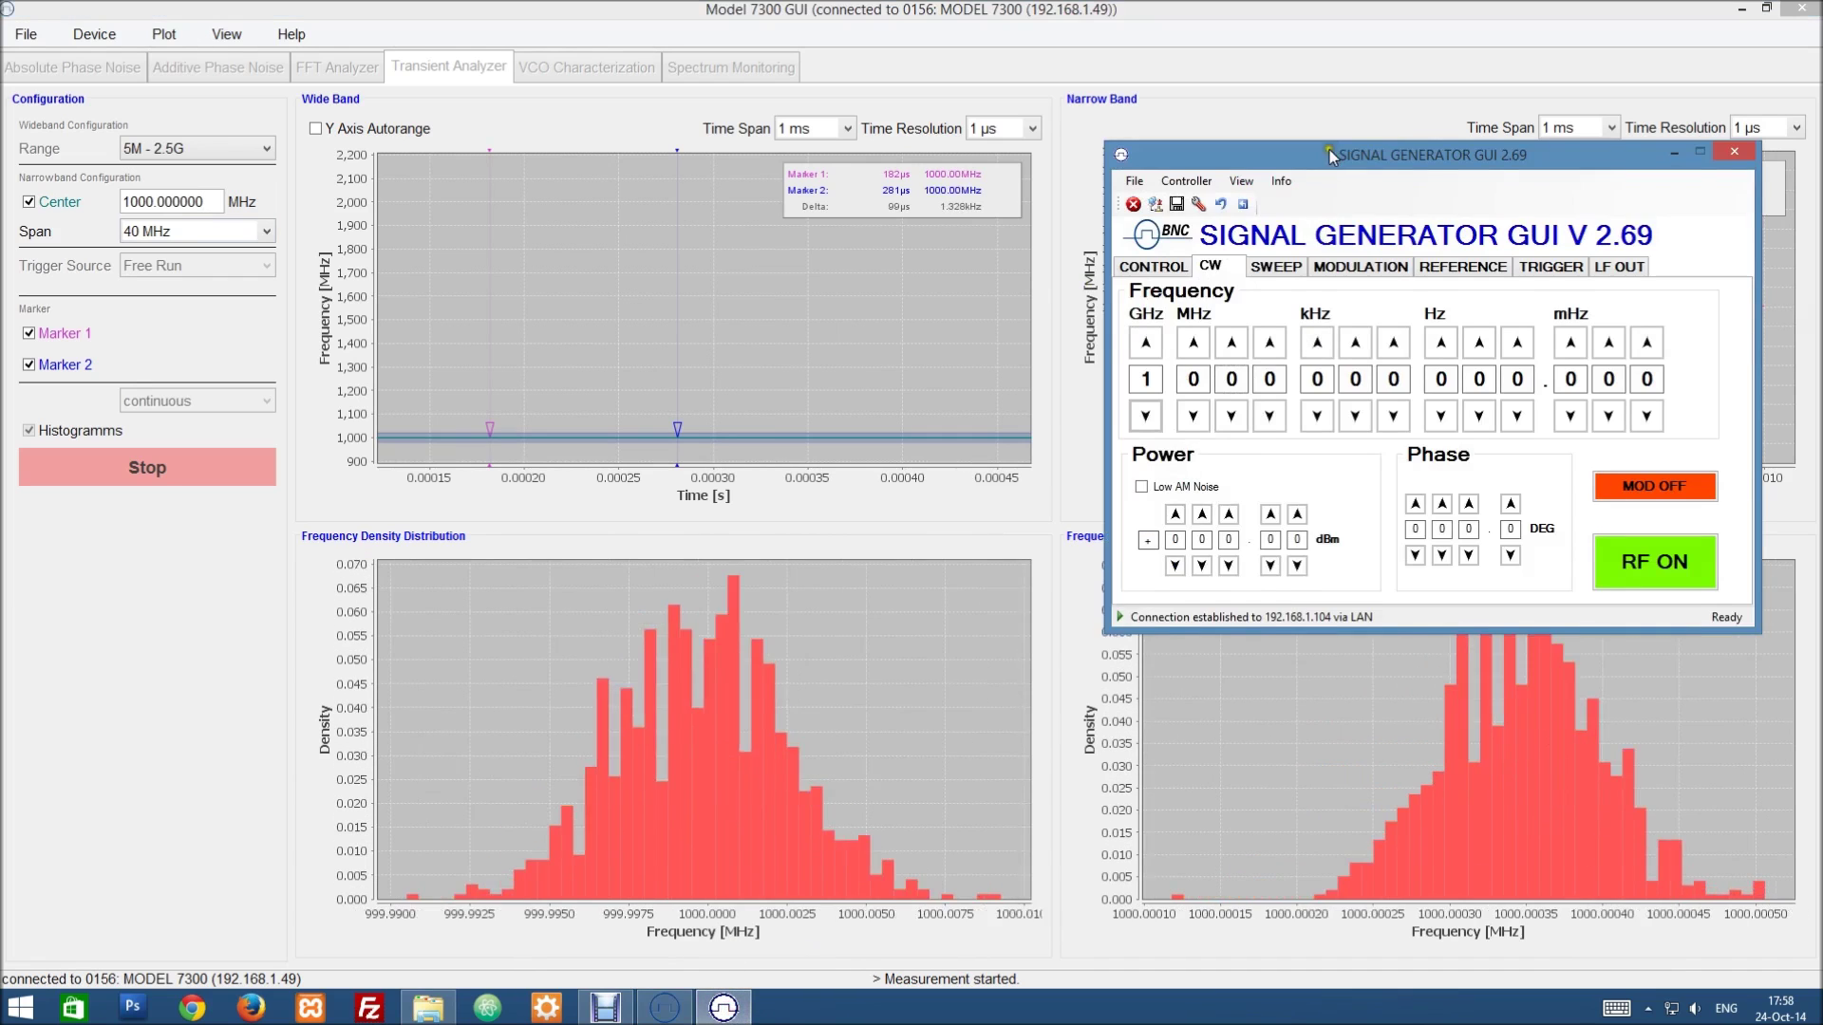
{"action": "left_click_drag", "start_coordinate": [1329, 152], "coordinate": [577, 185]}
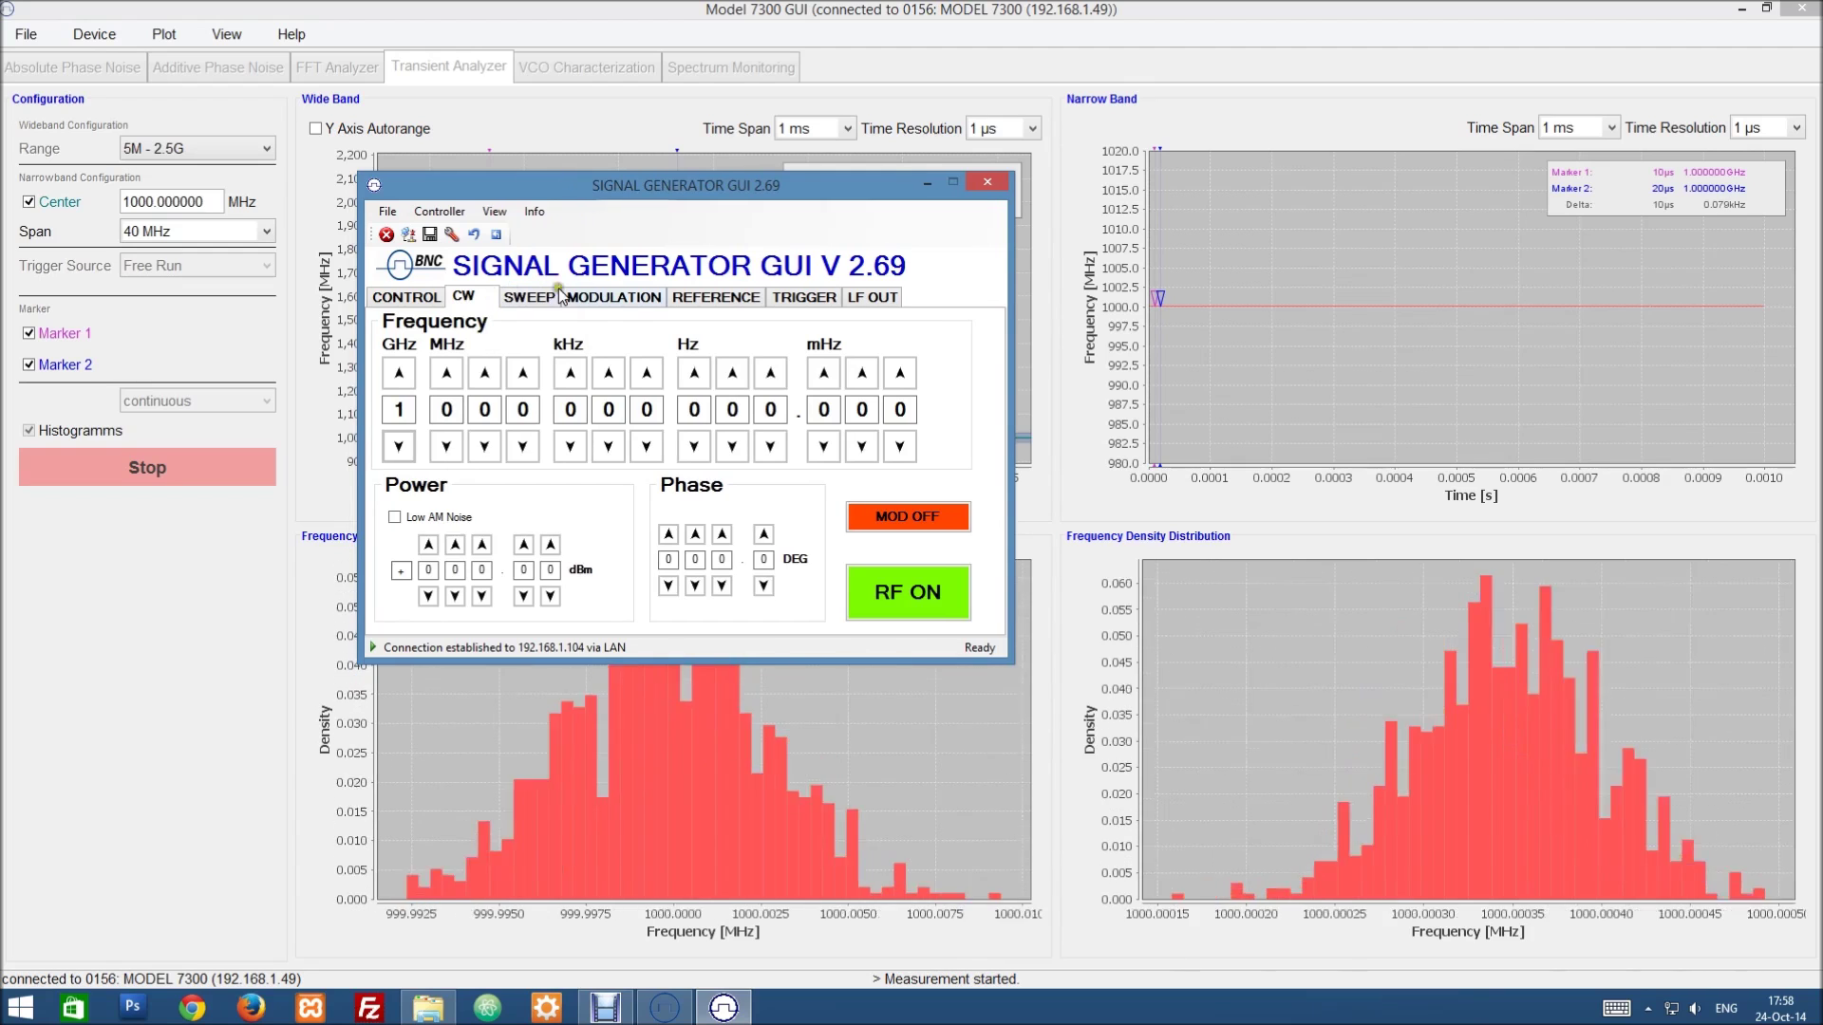
{"action": "left_click", "coordinate": [608, 300]}
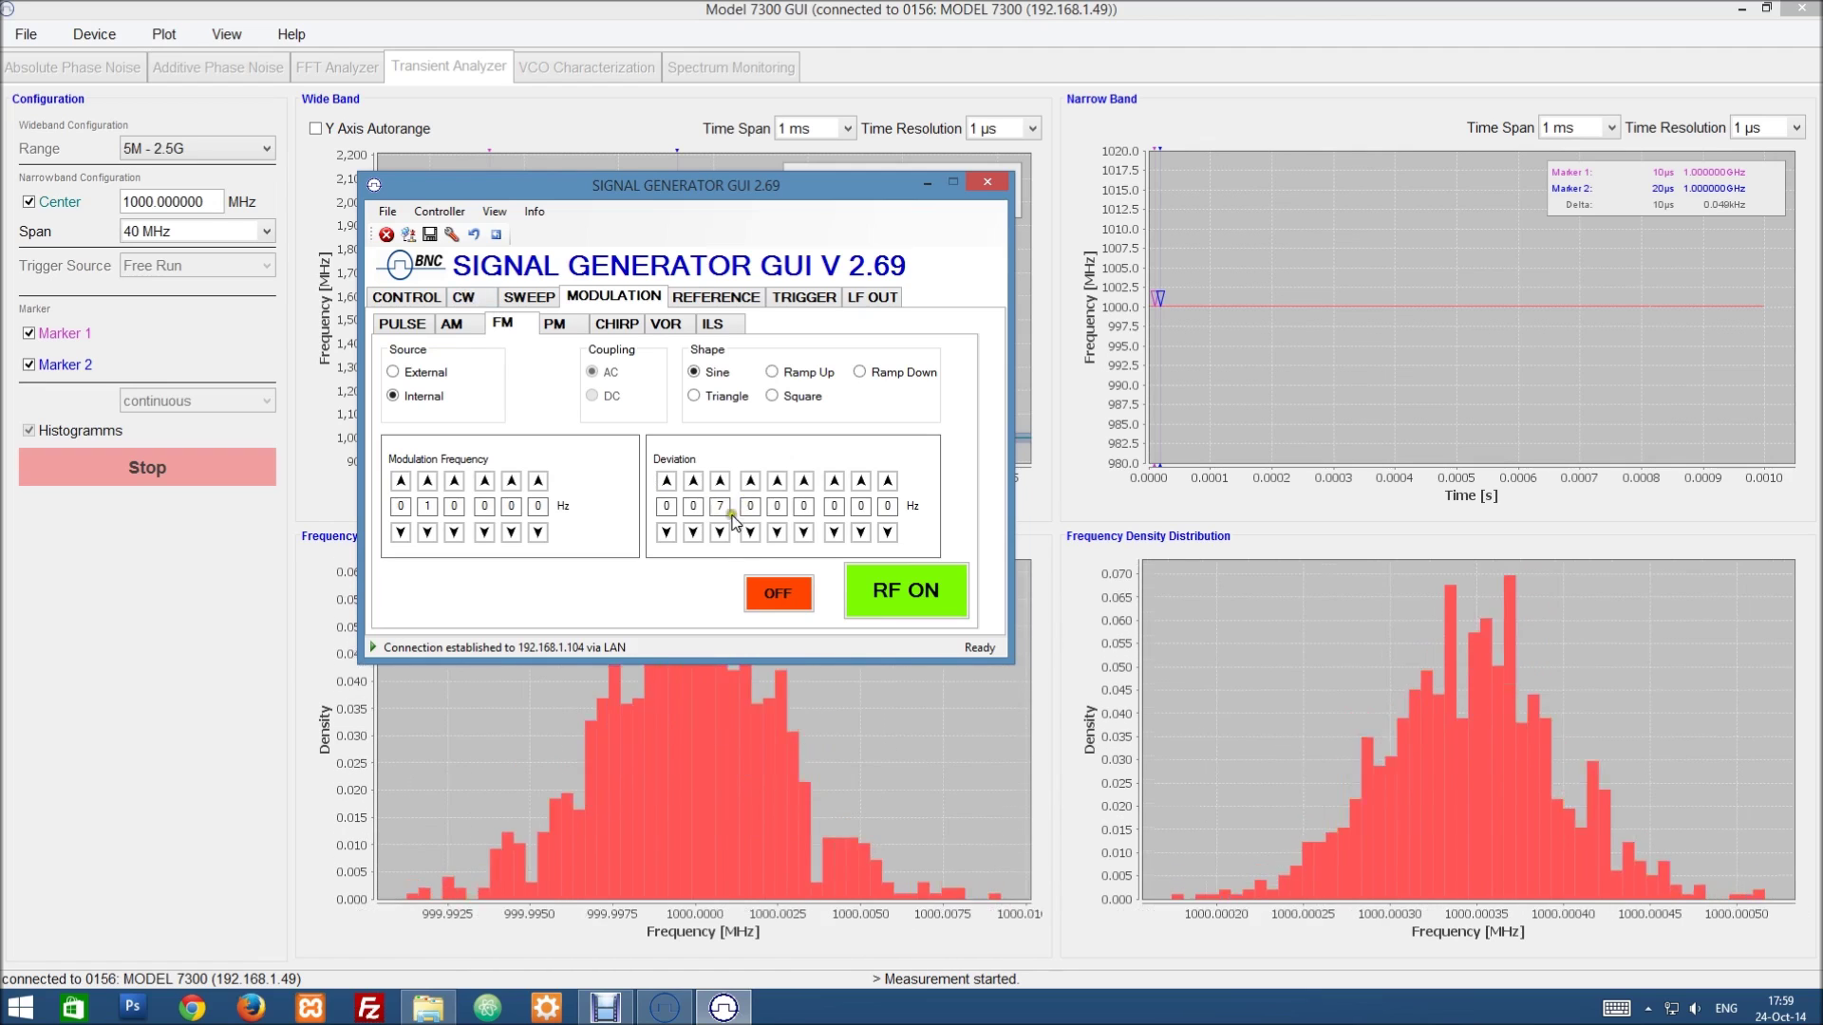
{"action": "left_click", "coordinate": [806, 599]}
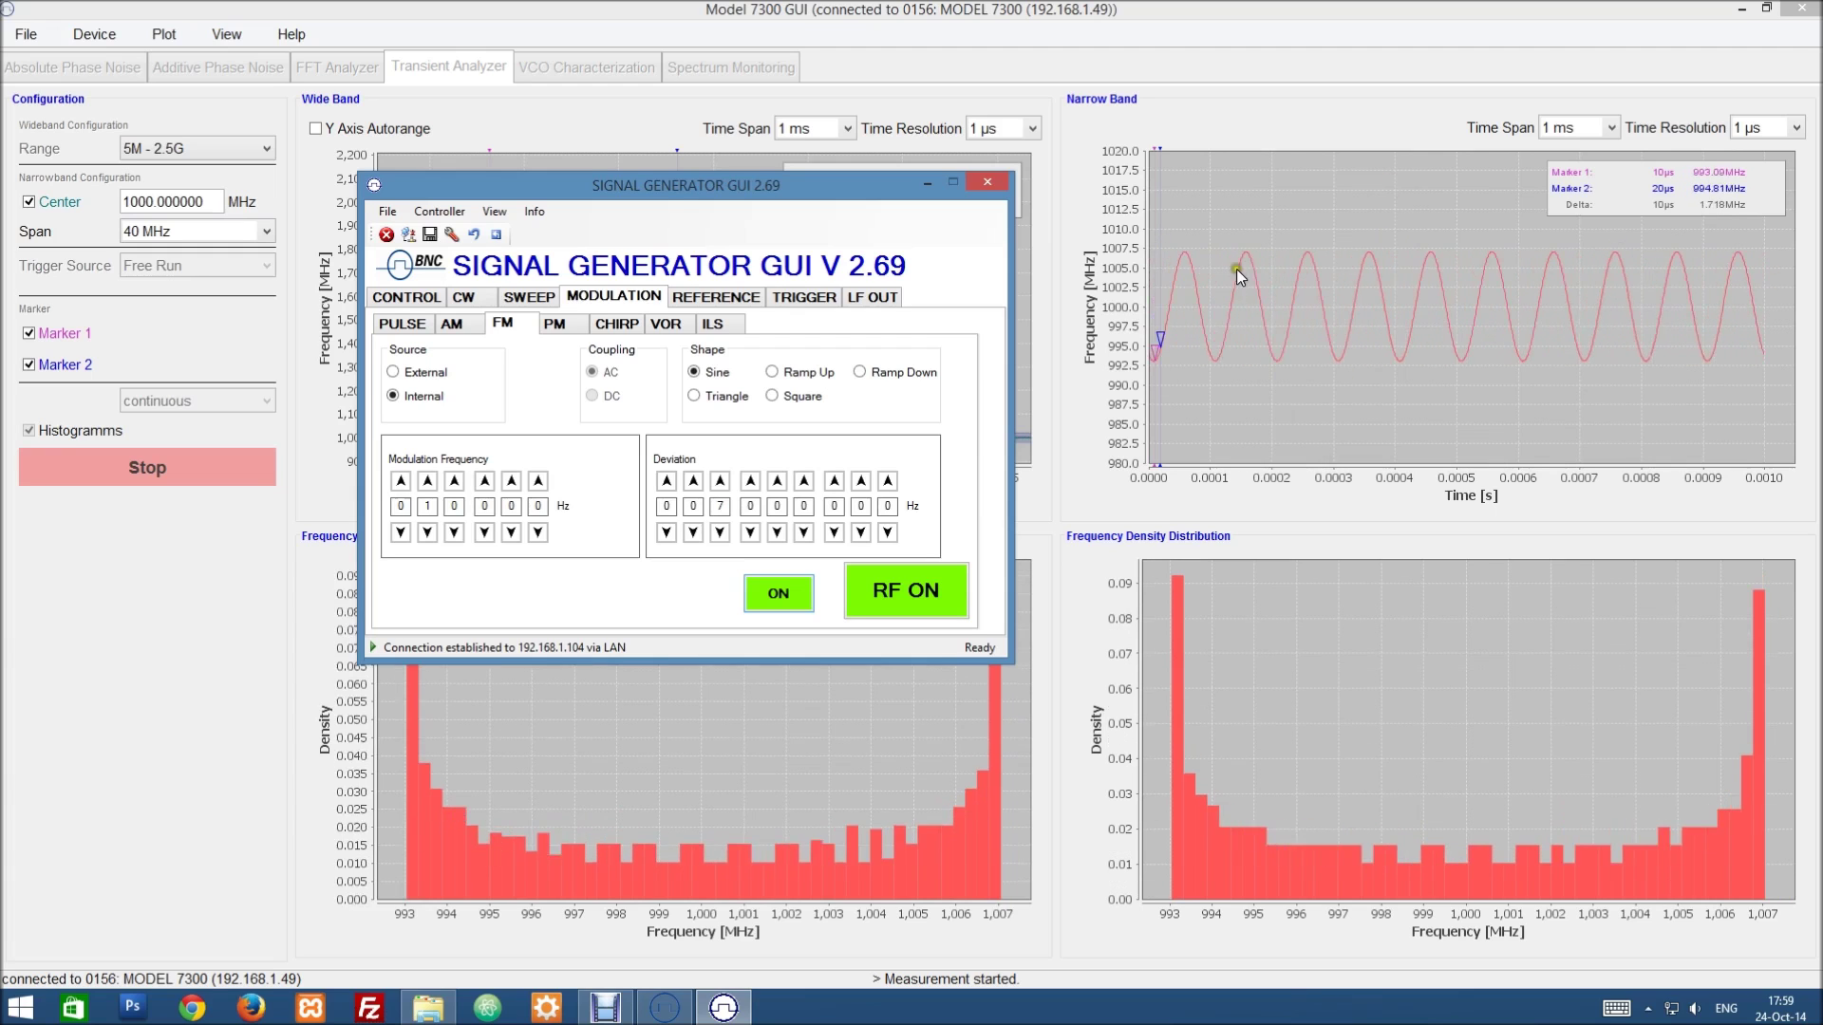
{"action": "left_click", "coordinate": [1358, 287]}
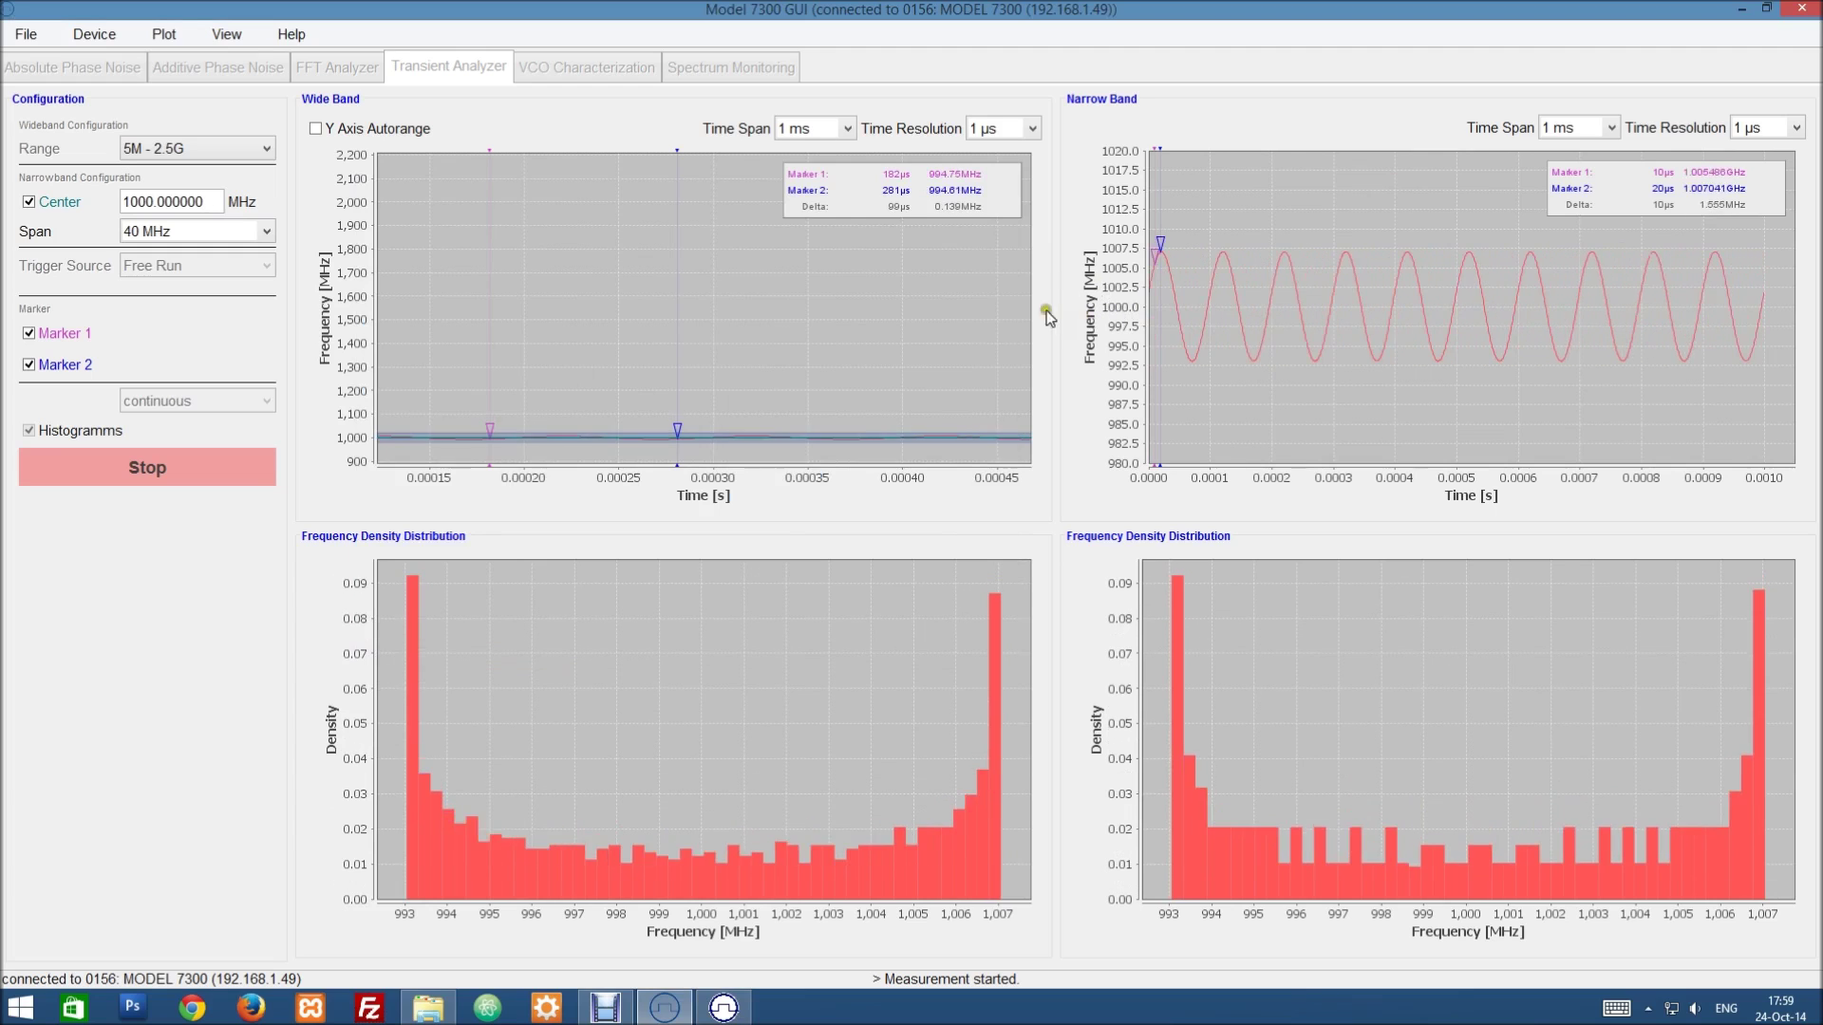
- Stop measuring, choose Internal trigger source, and set the Level 1 trigger to 1000 MHz
{"action": "left_click", "coordinate": [225, 462]}
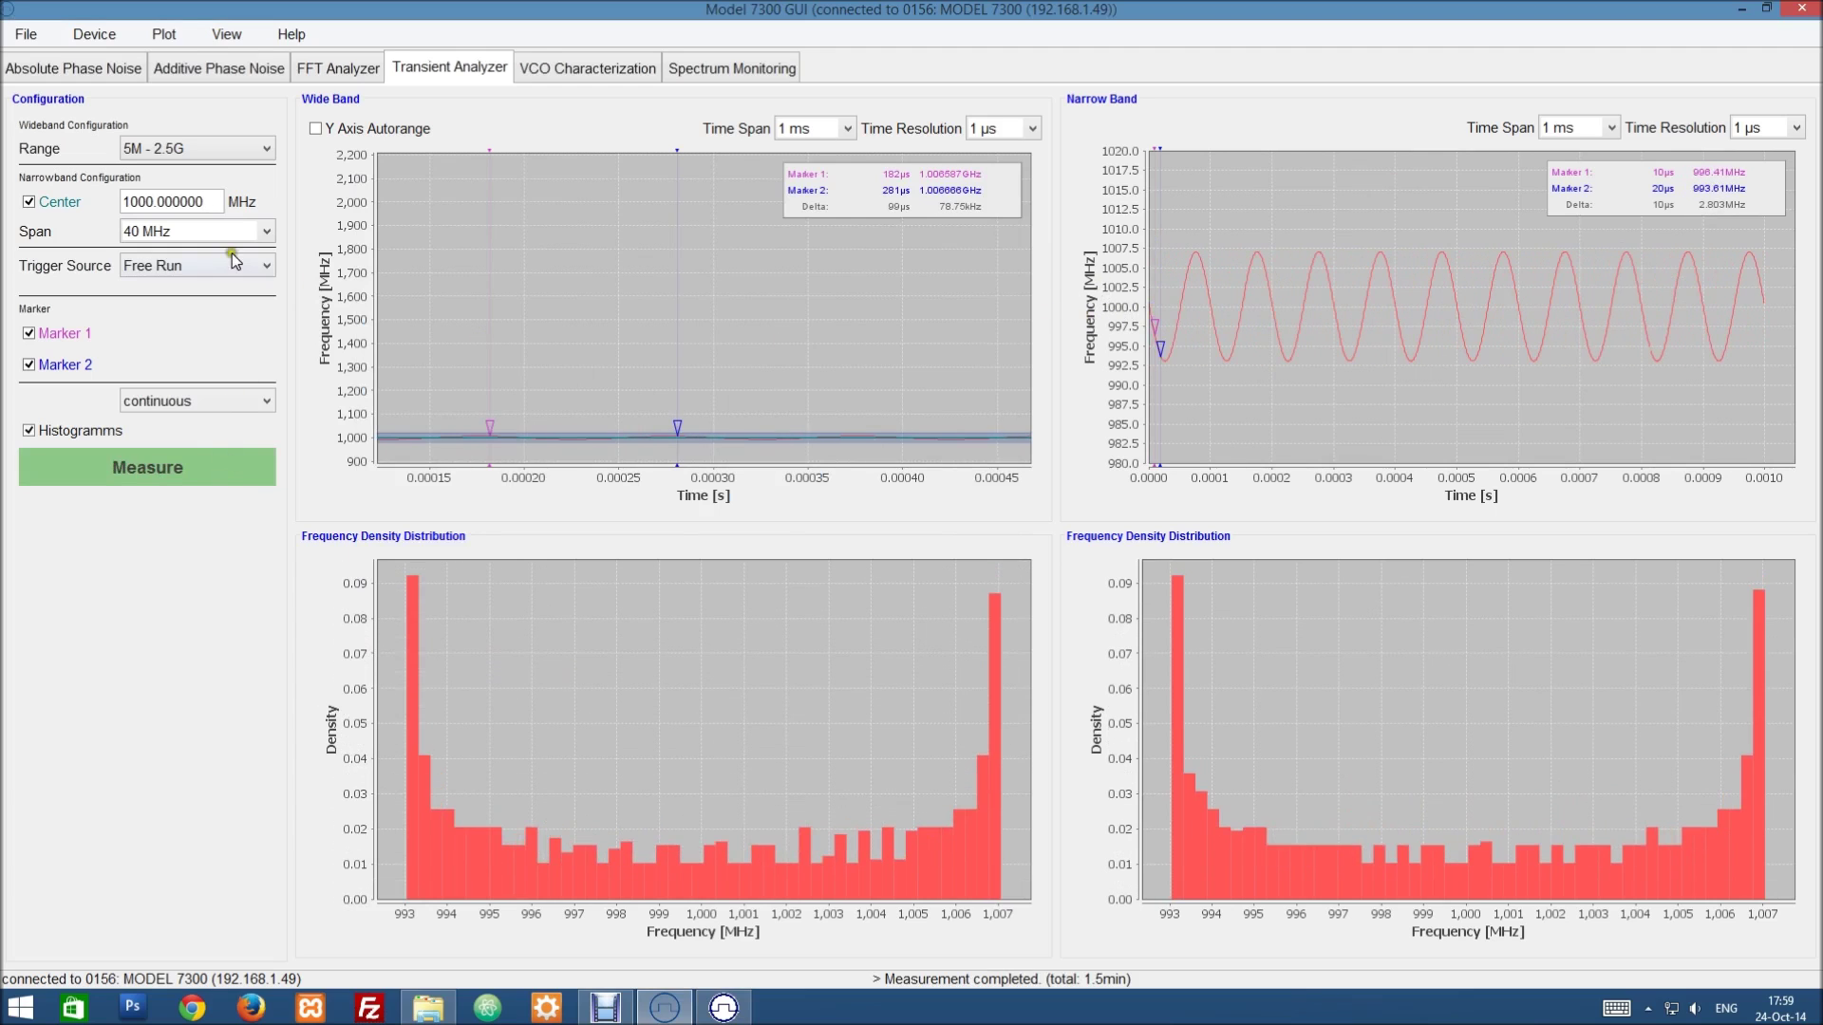
{"action": "left_click", "coordinate": [197, 262]}
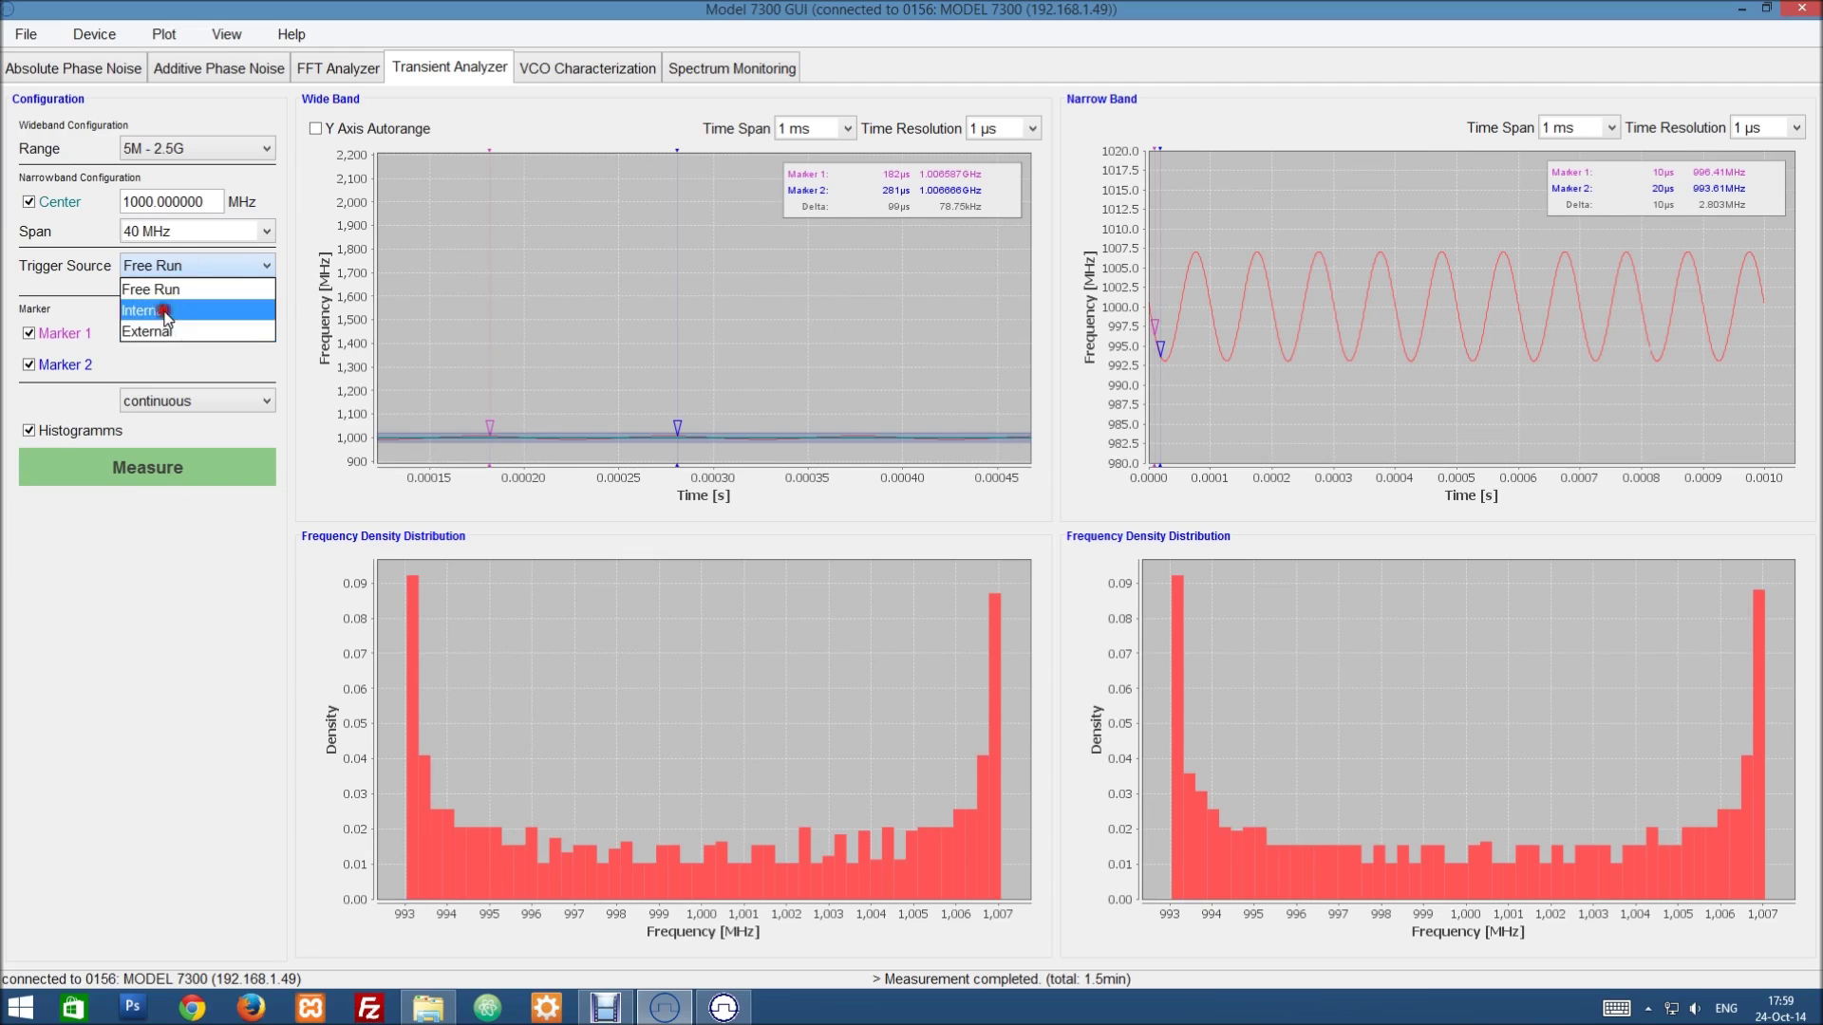
{"action": "left_click", "coordinate": [165, 312]}
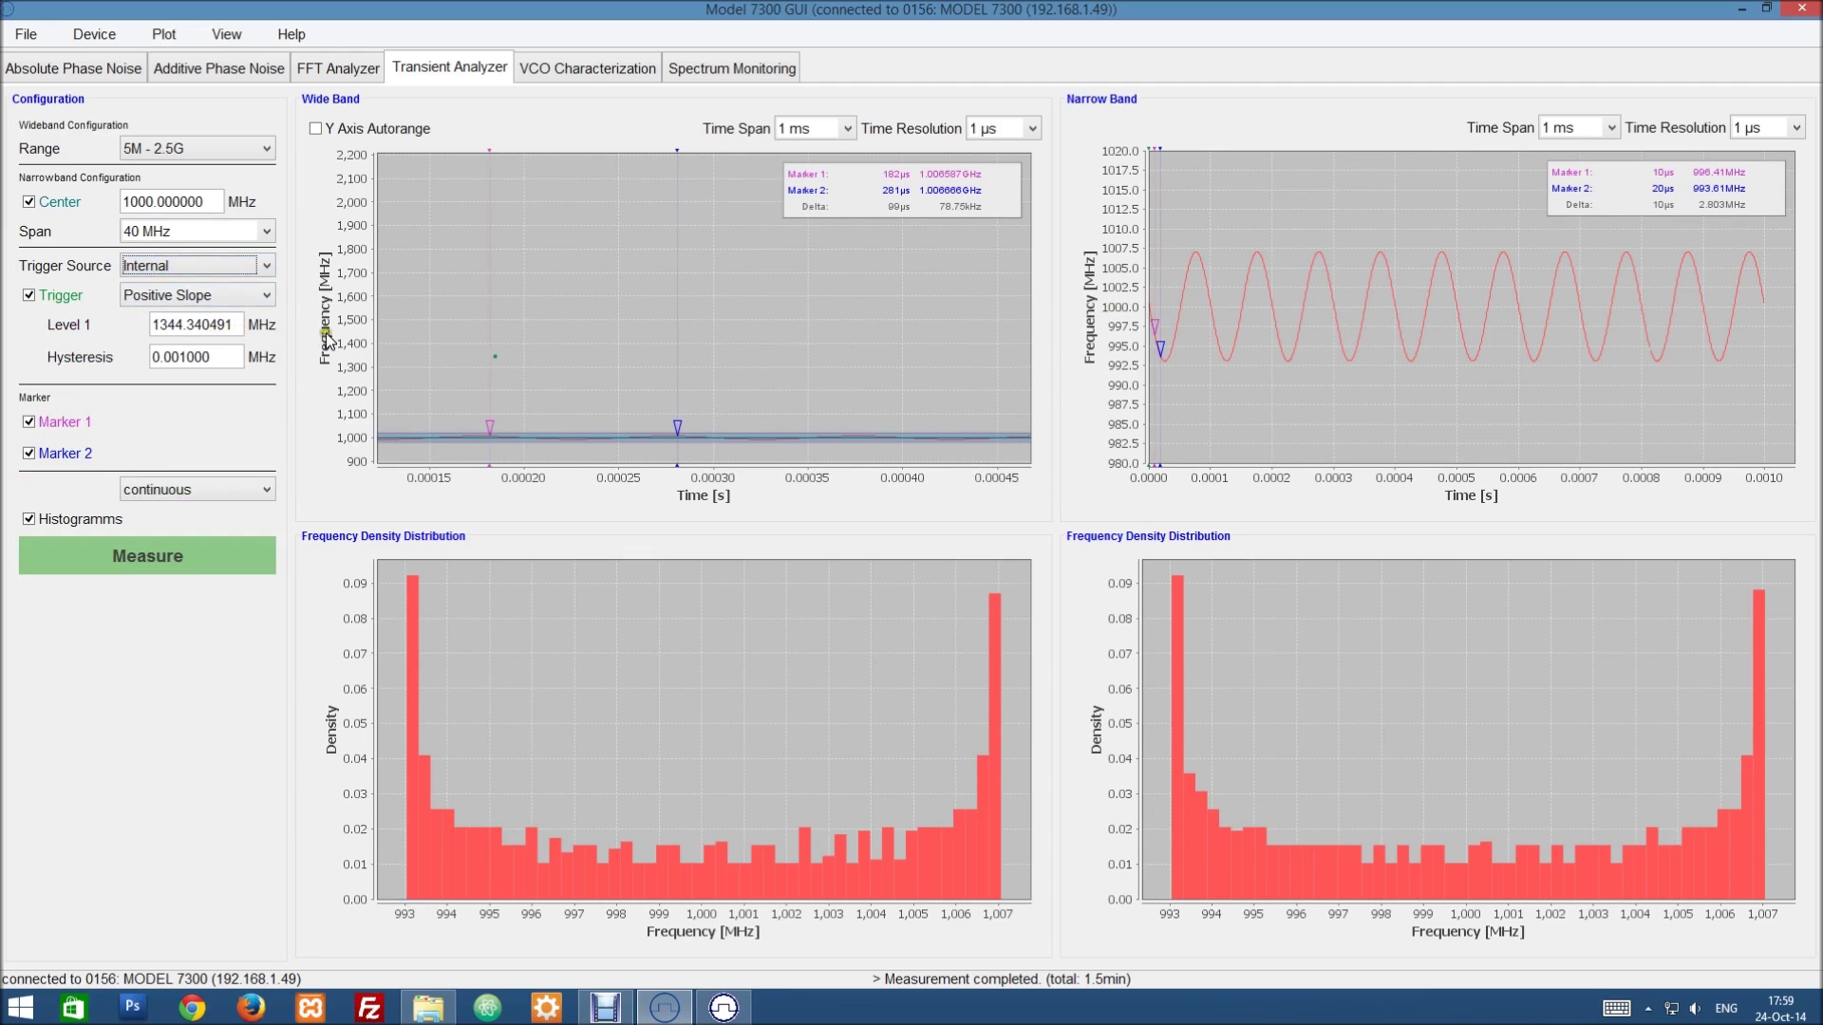
{"action": "left_click_drag", "start_coordinate": [237, 324], "coordinate": [117, 317]}
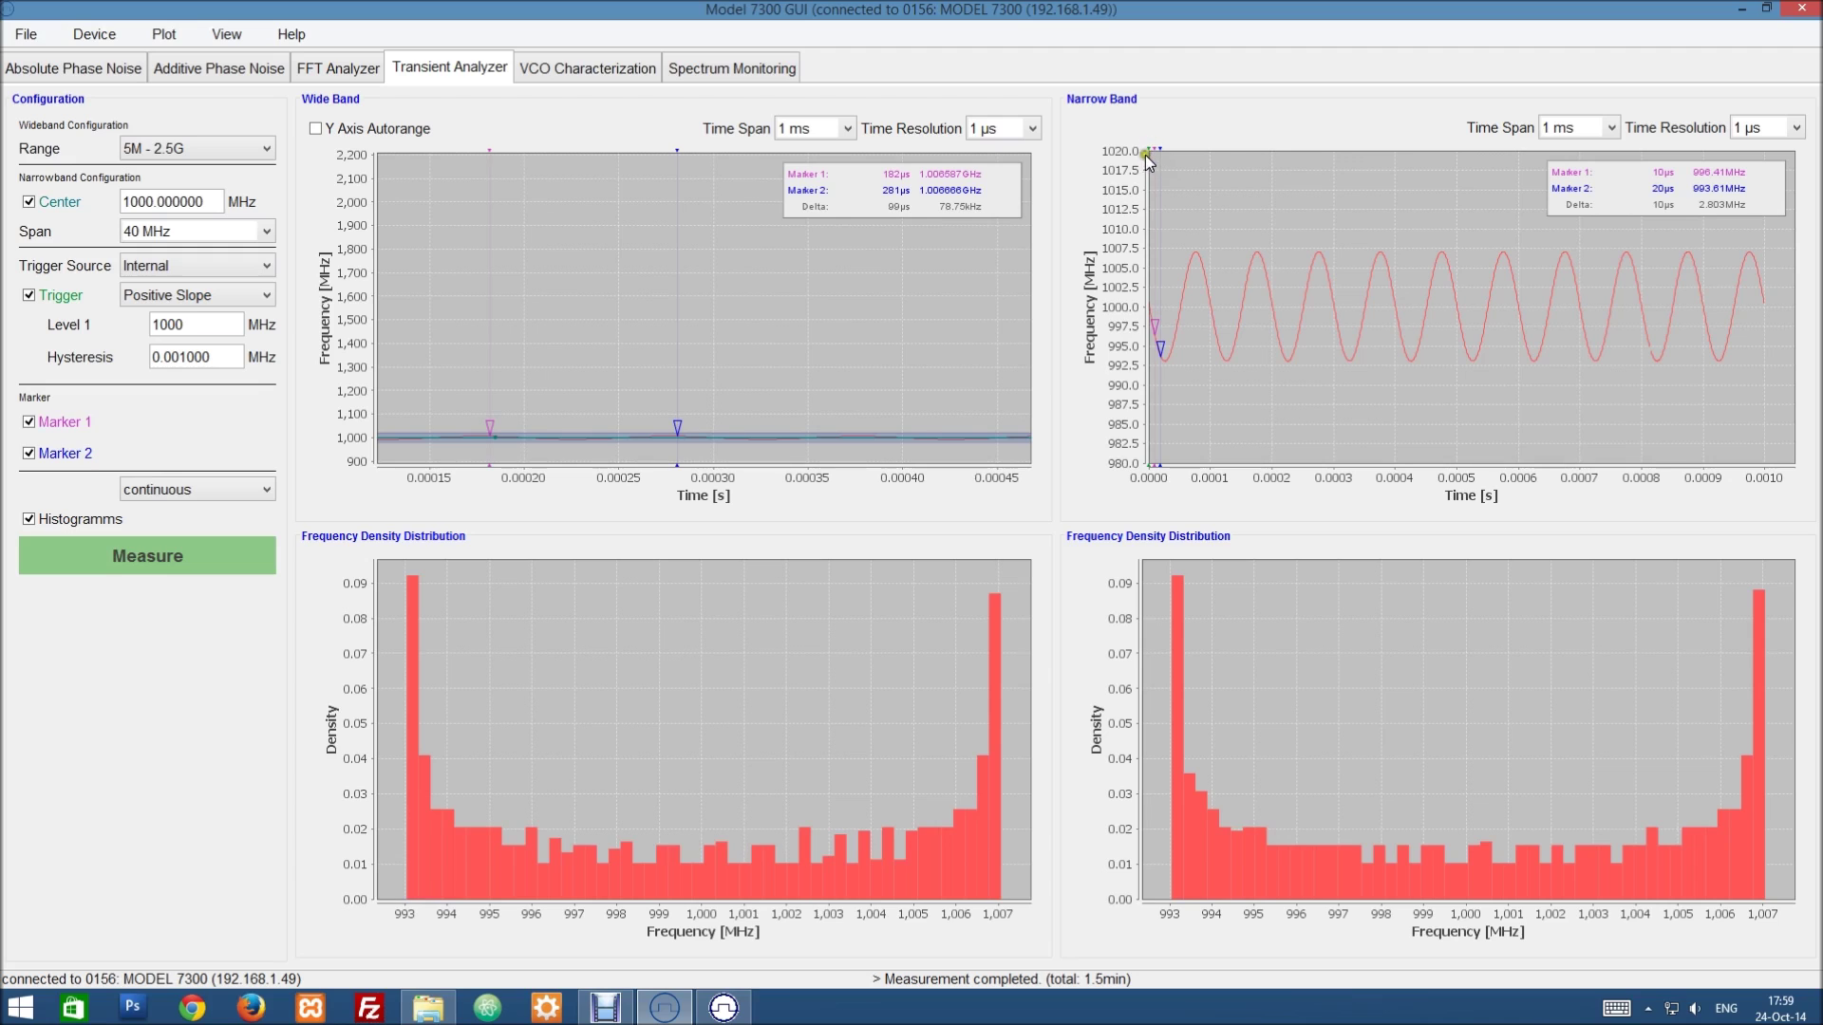
{"action": "left_click_drag", "start_coordinate": [1148, 171], "coordinate": [1240, 219]}
- Start the triggered measurement and move Marker 2 to the next peak, then to the trough near 993 MHz
{"action": "left_click", "coordinate": [246, 558]}
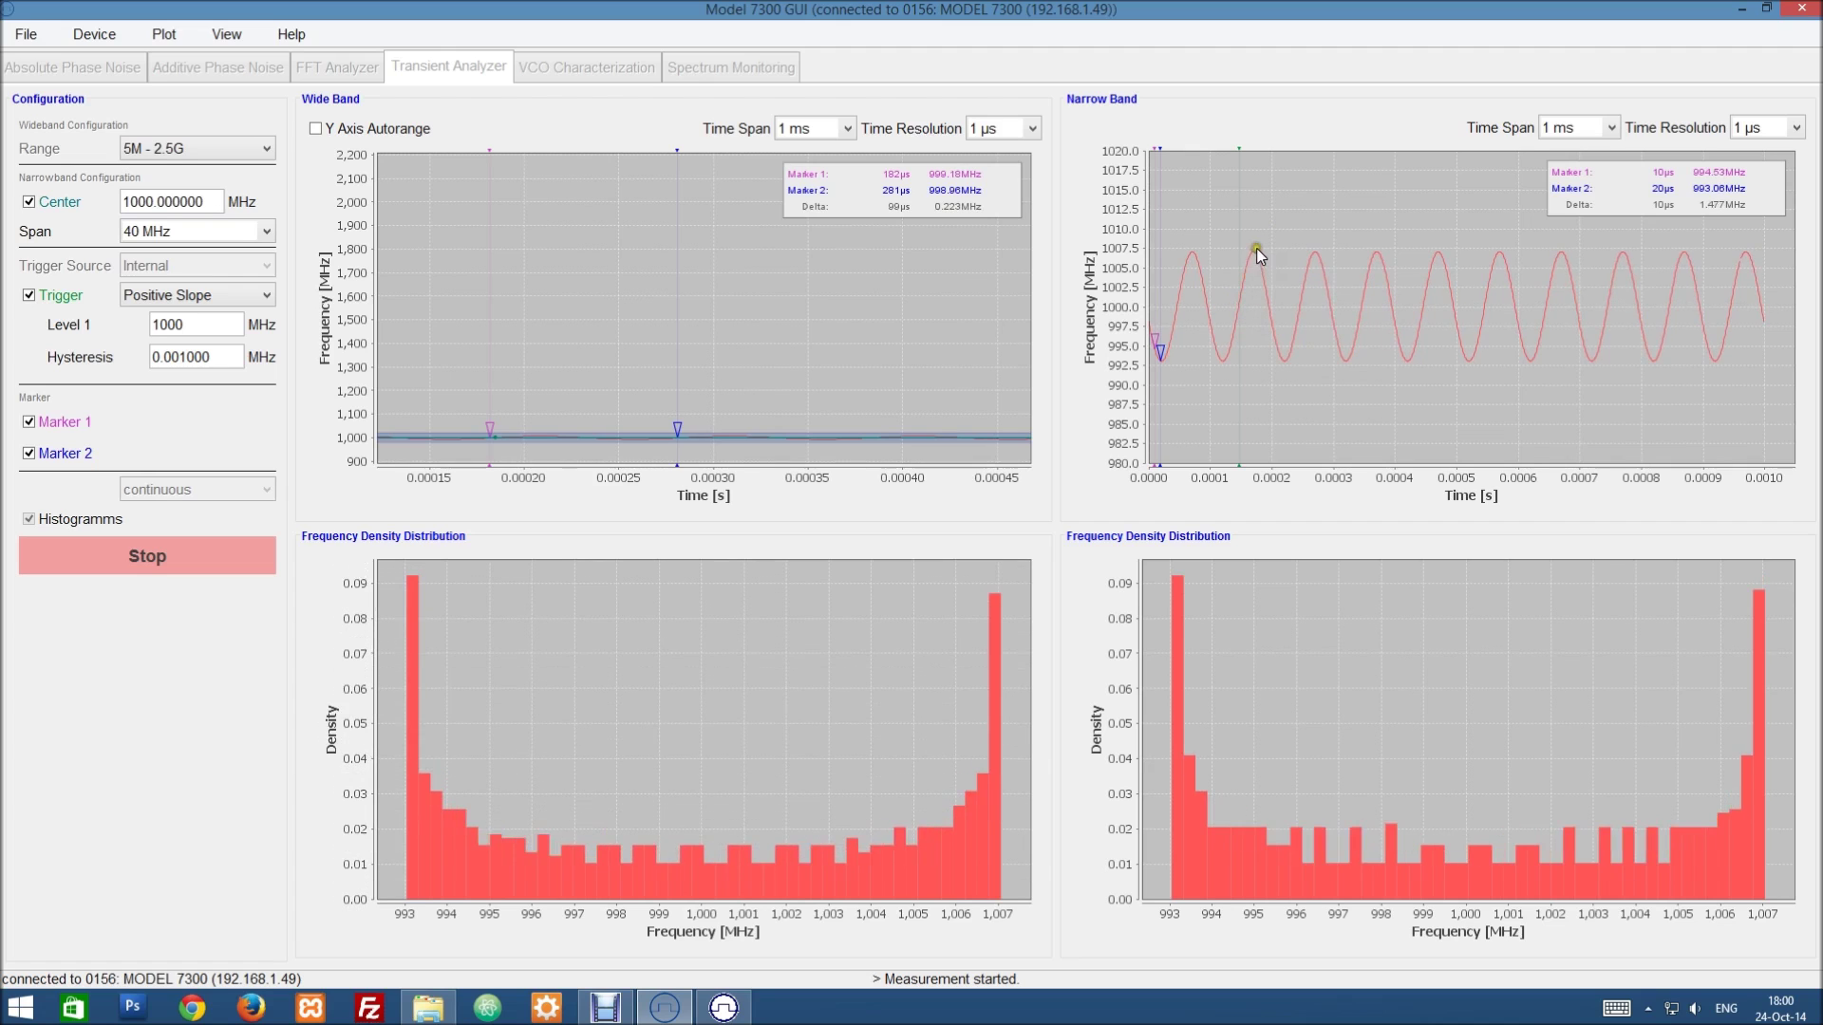
{"action": "mouse_move", "coordinate": [1160, 353]}
{"action": "left_mouse_down"}
{"action": "mouse_move", "coordinate": [1255, 323]}
{"action": "mouse_move", "coordinate": [1160, 344]}
{"action": "mouse_move", "coordinate": [1195, 328]}
{"action": "left_mouse_up"}
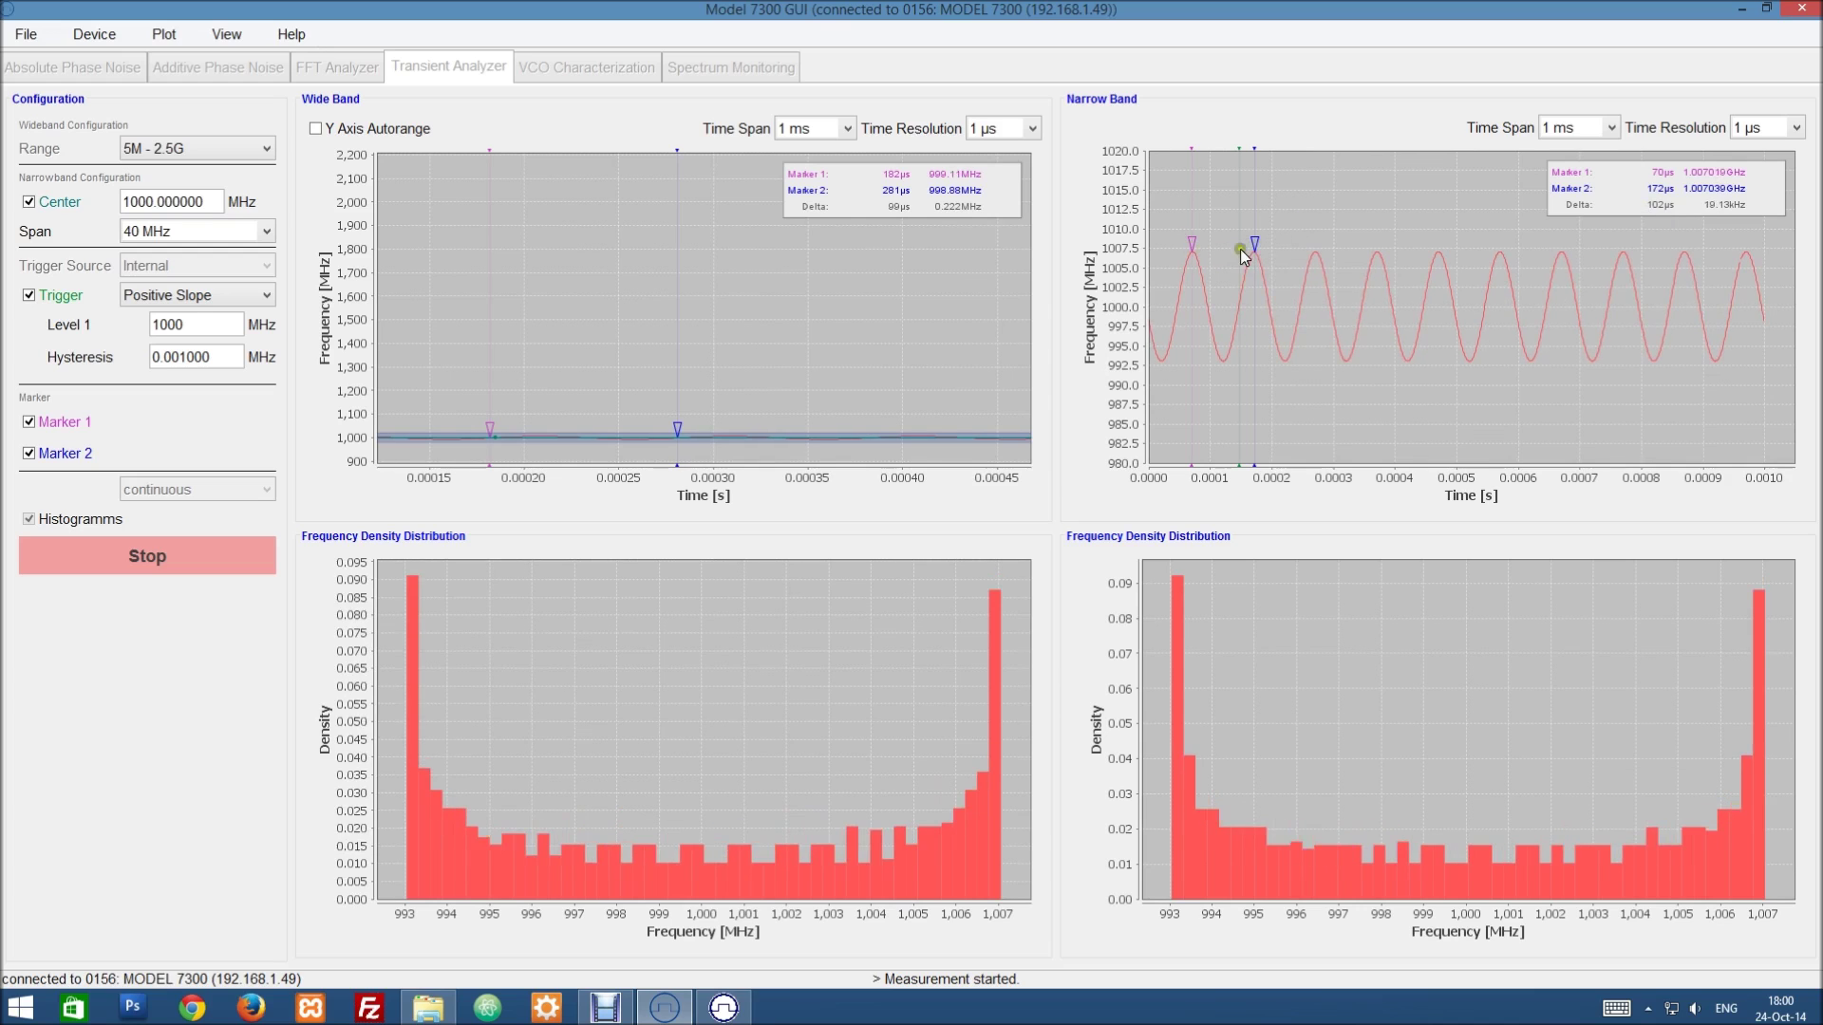
{"action": "left_click", "coordinate": [1676, 207]}
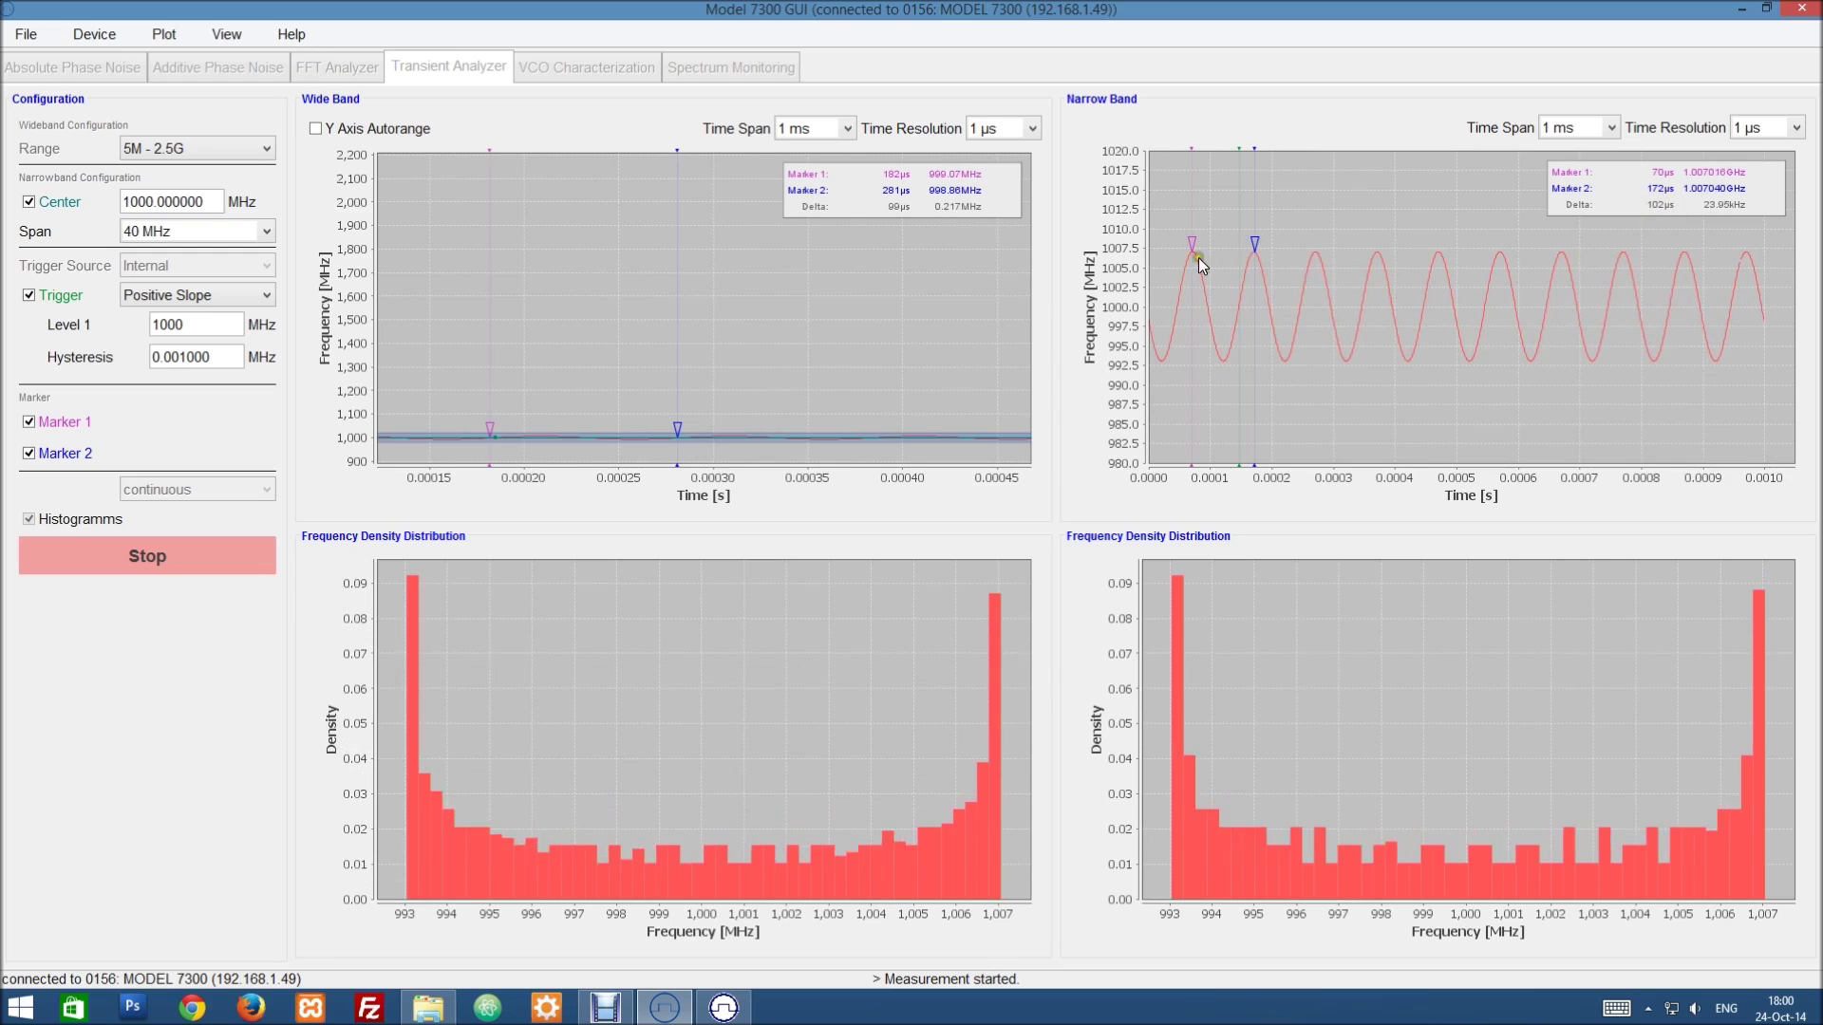
{"action": "left_click", "coordinate": [1238, 253]}
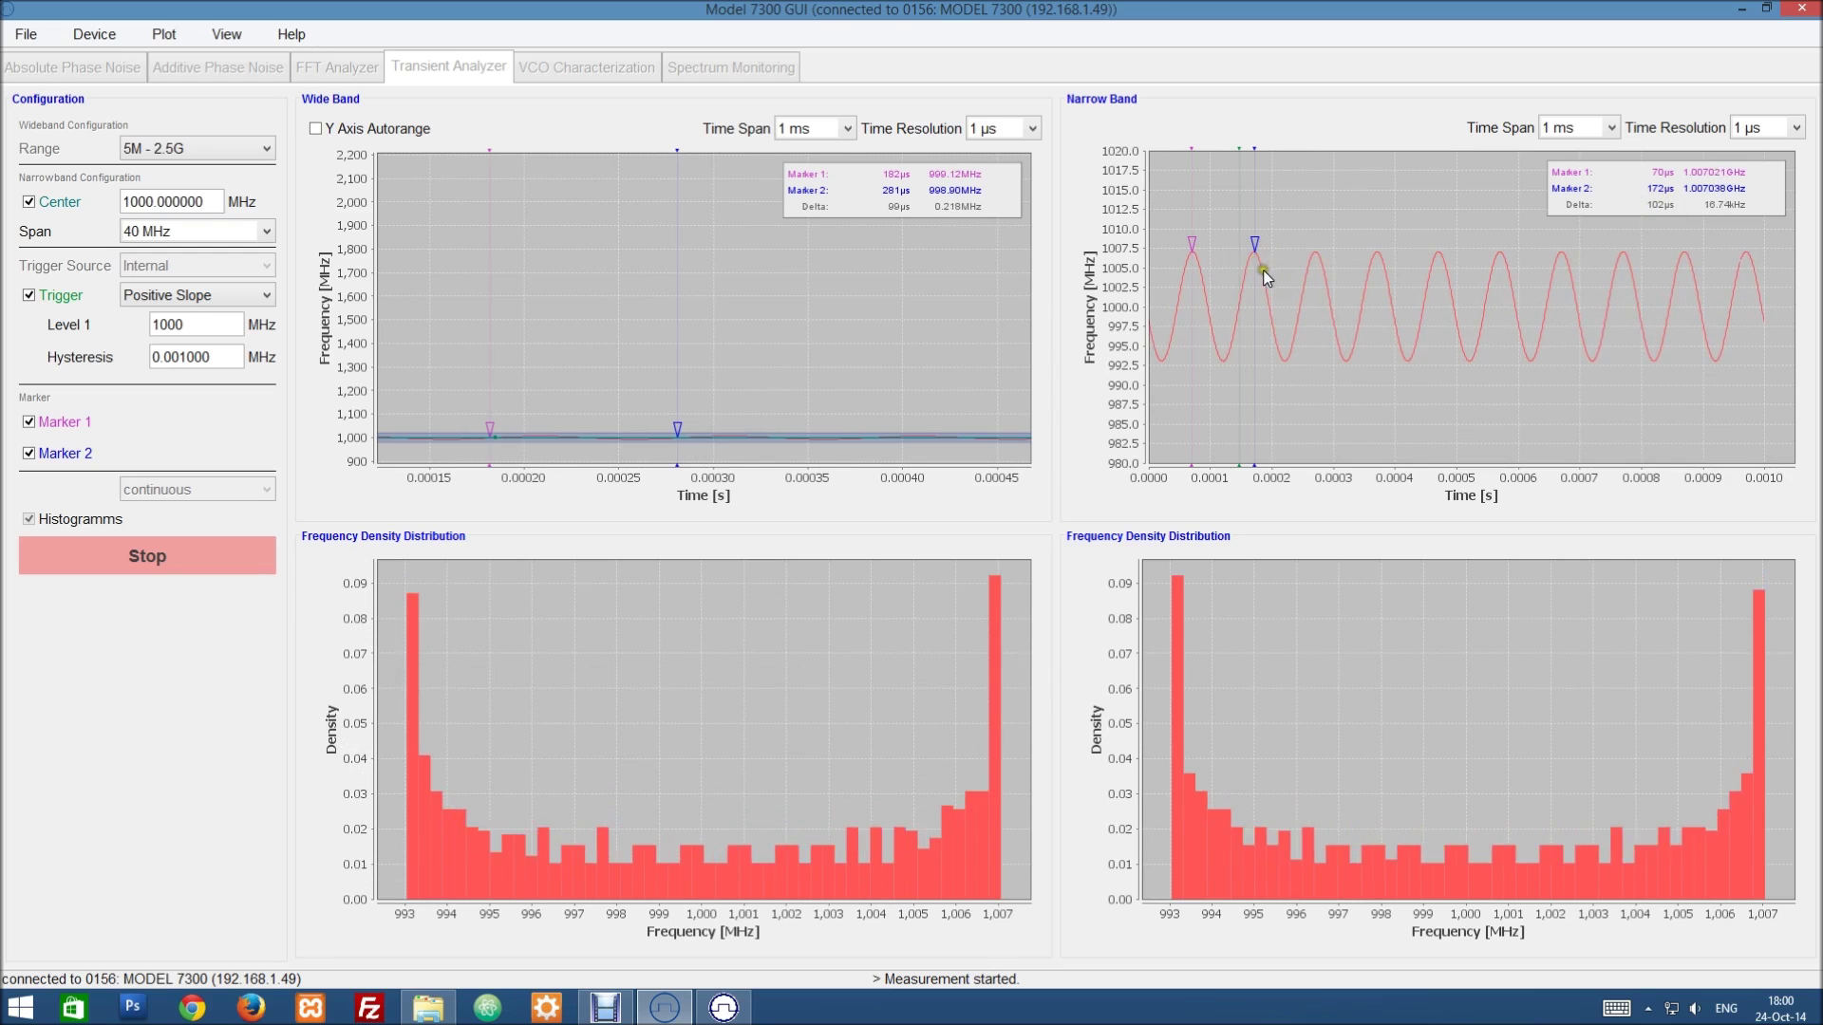
{"action": "left_click", "coordinate": [1411, 270]}
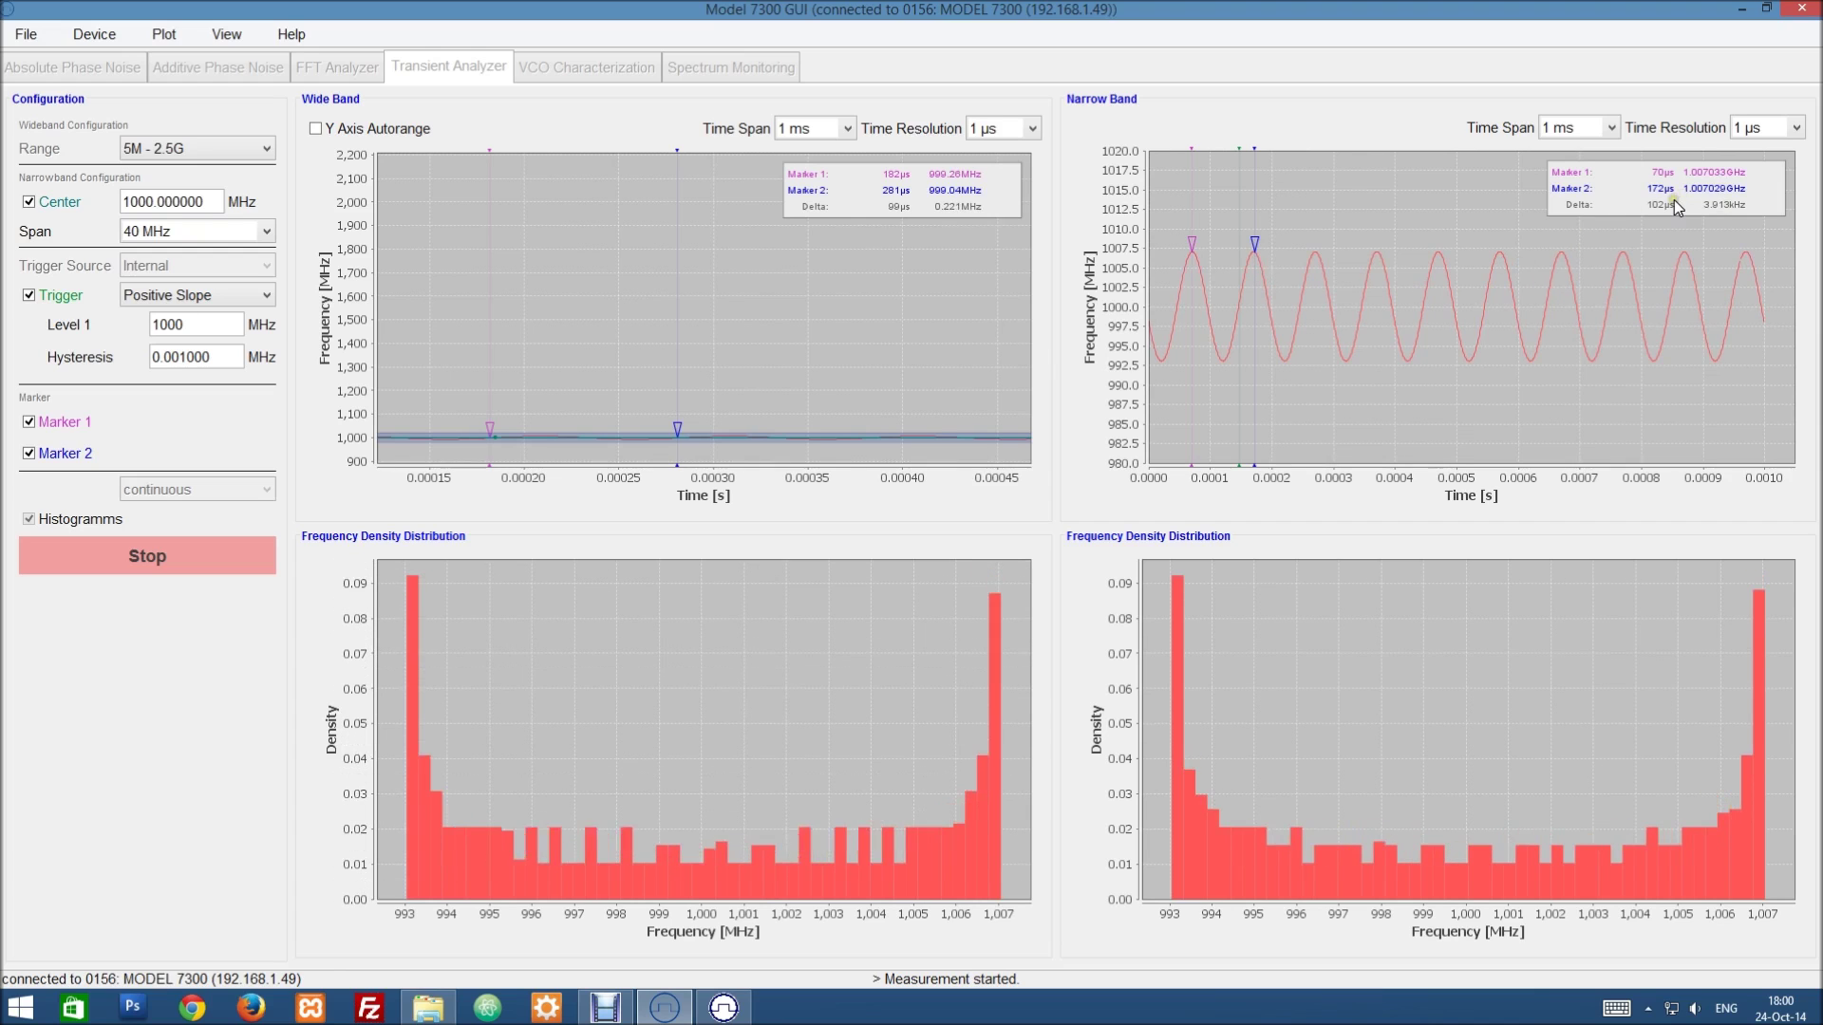
{"action": "left_click", "coordinate": [1251, 283]}
{"action": "left_click_drag", "start_coordinate": [1255, 247], "coordinate": [1224, 370]}
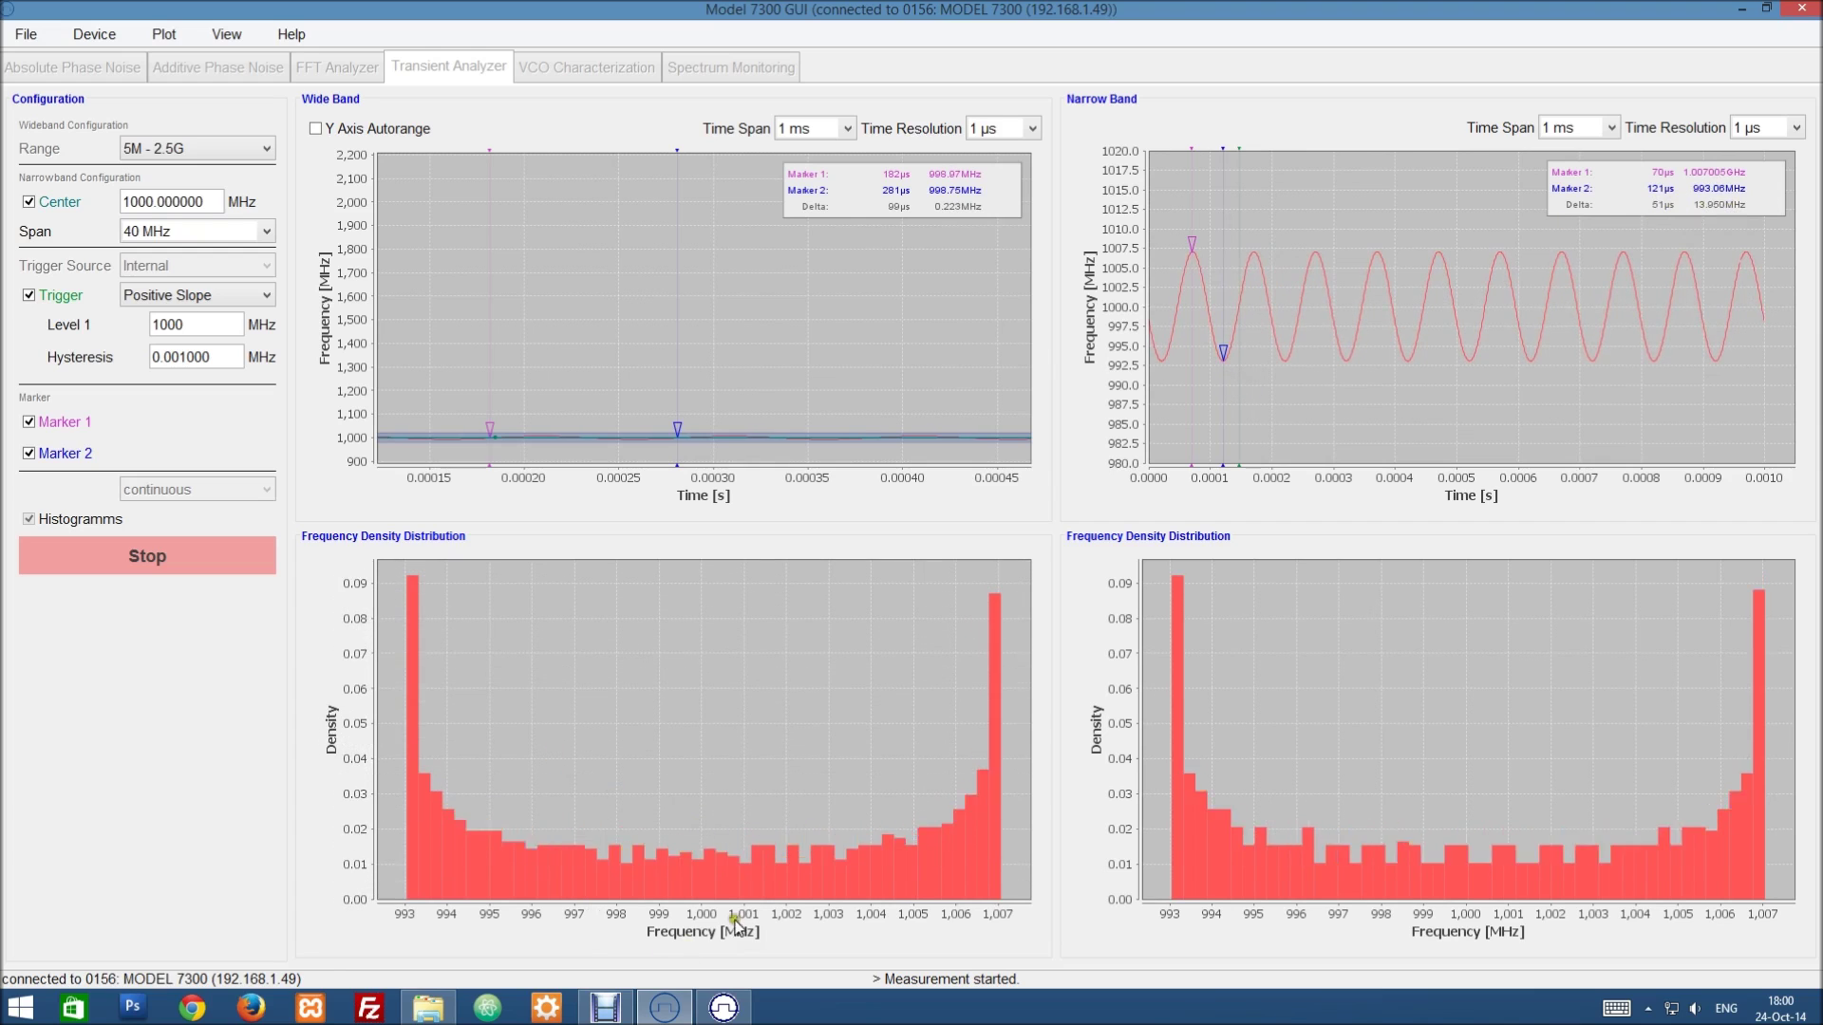
{"action": "left_click", "coordinate": [723, 1007]}
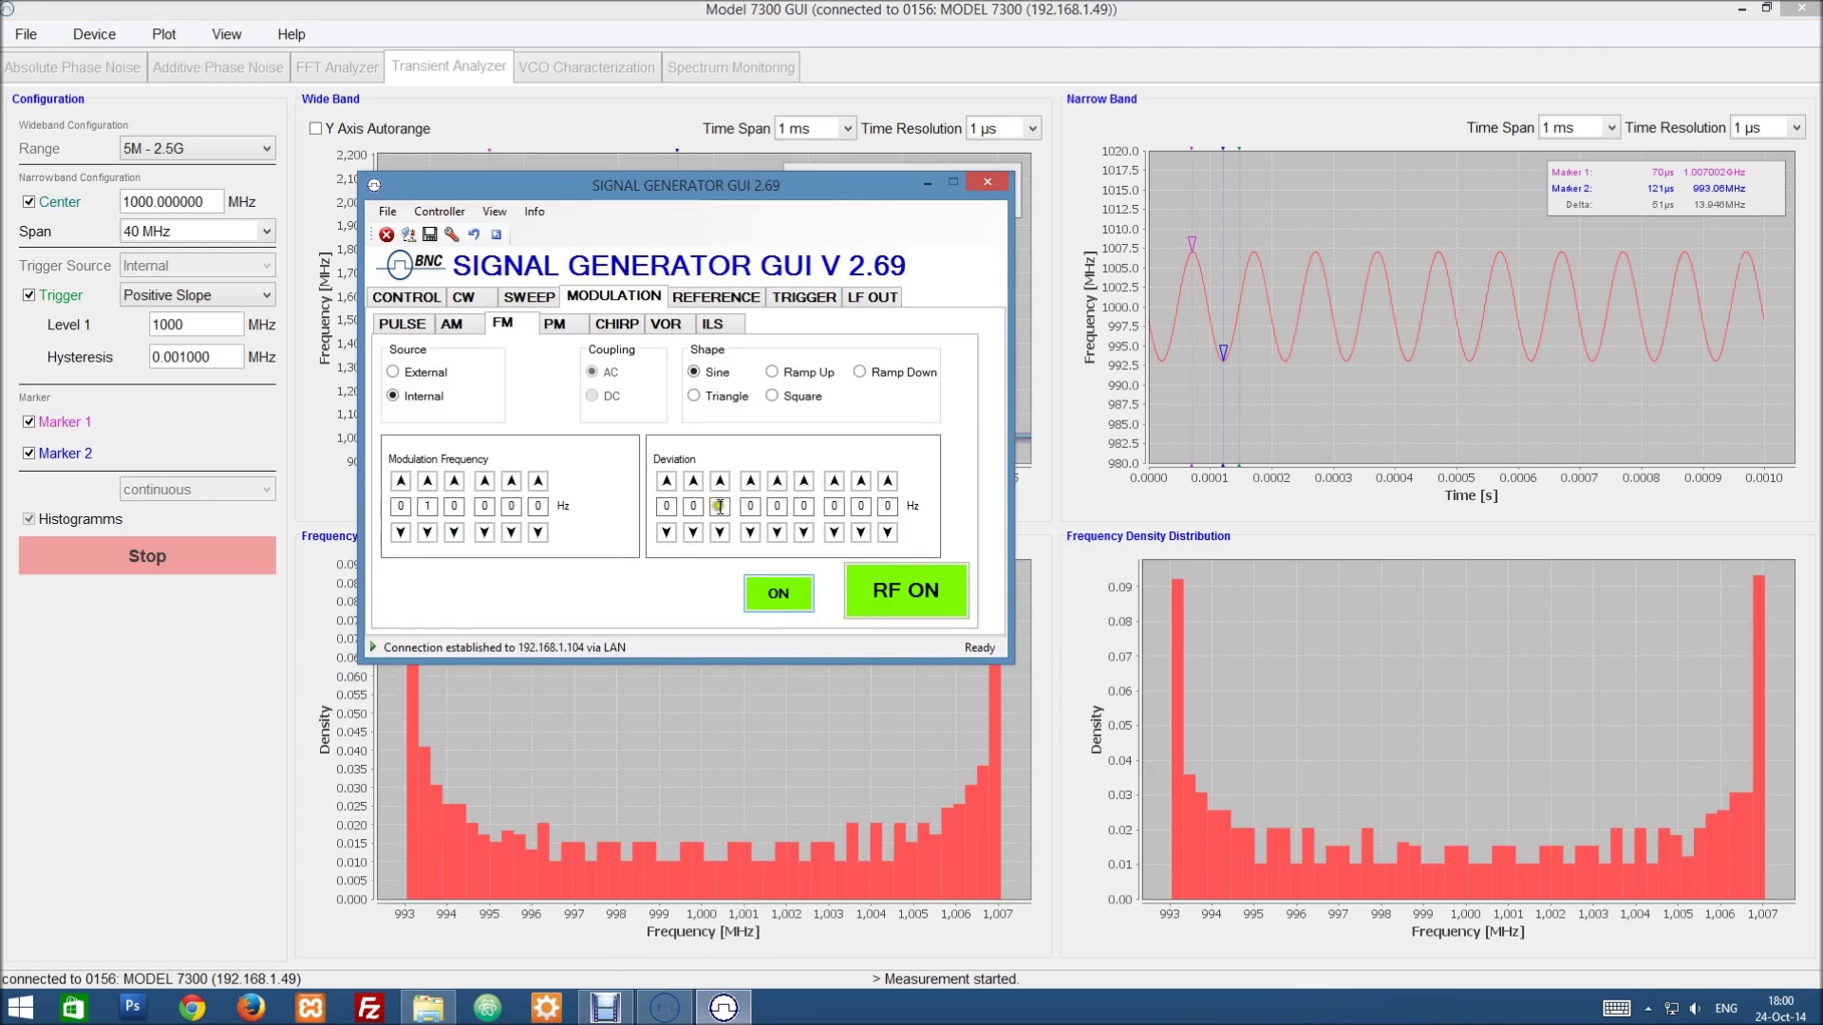
{"action": "left_click", "coordinate": [1092, 379]}
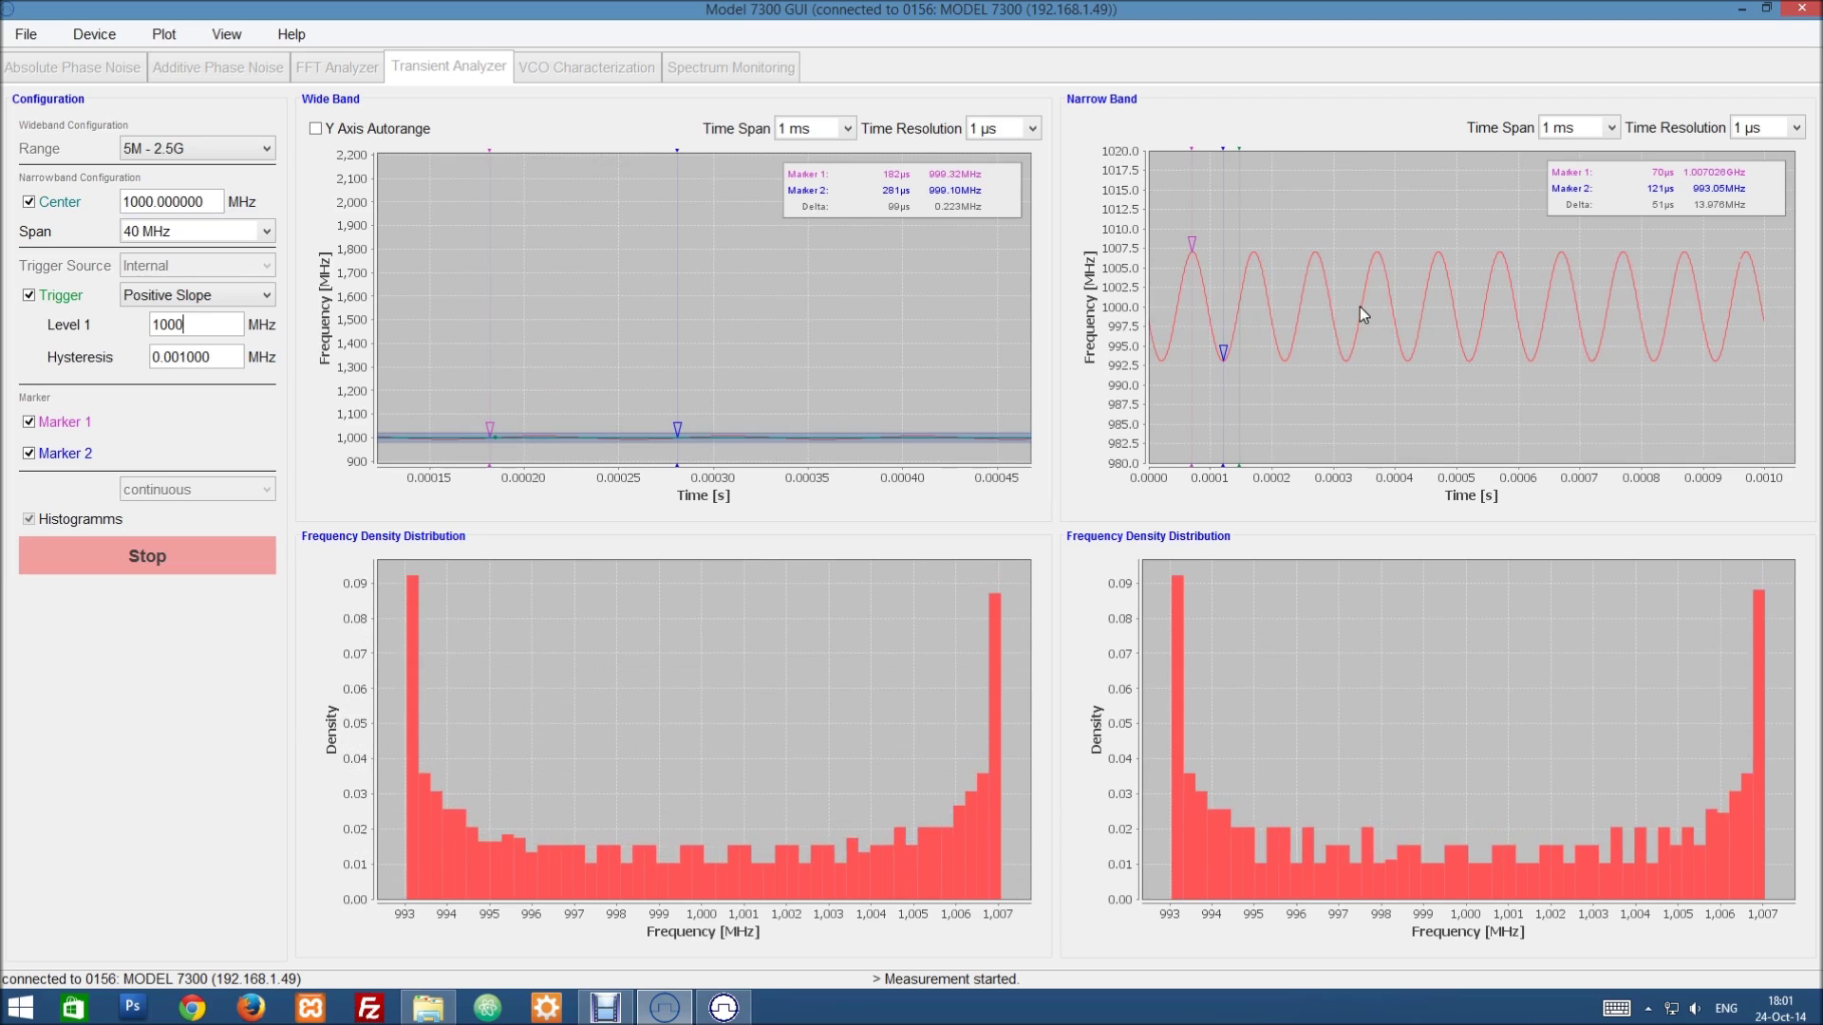
{"action": "left_click", "coordinate": [1357, 242]}
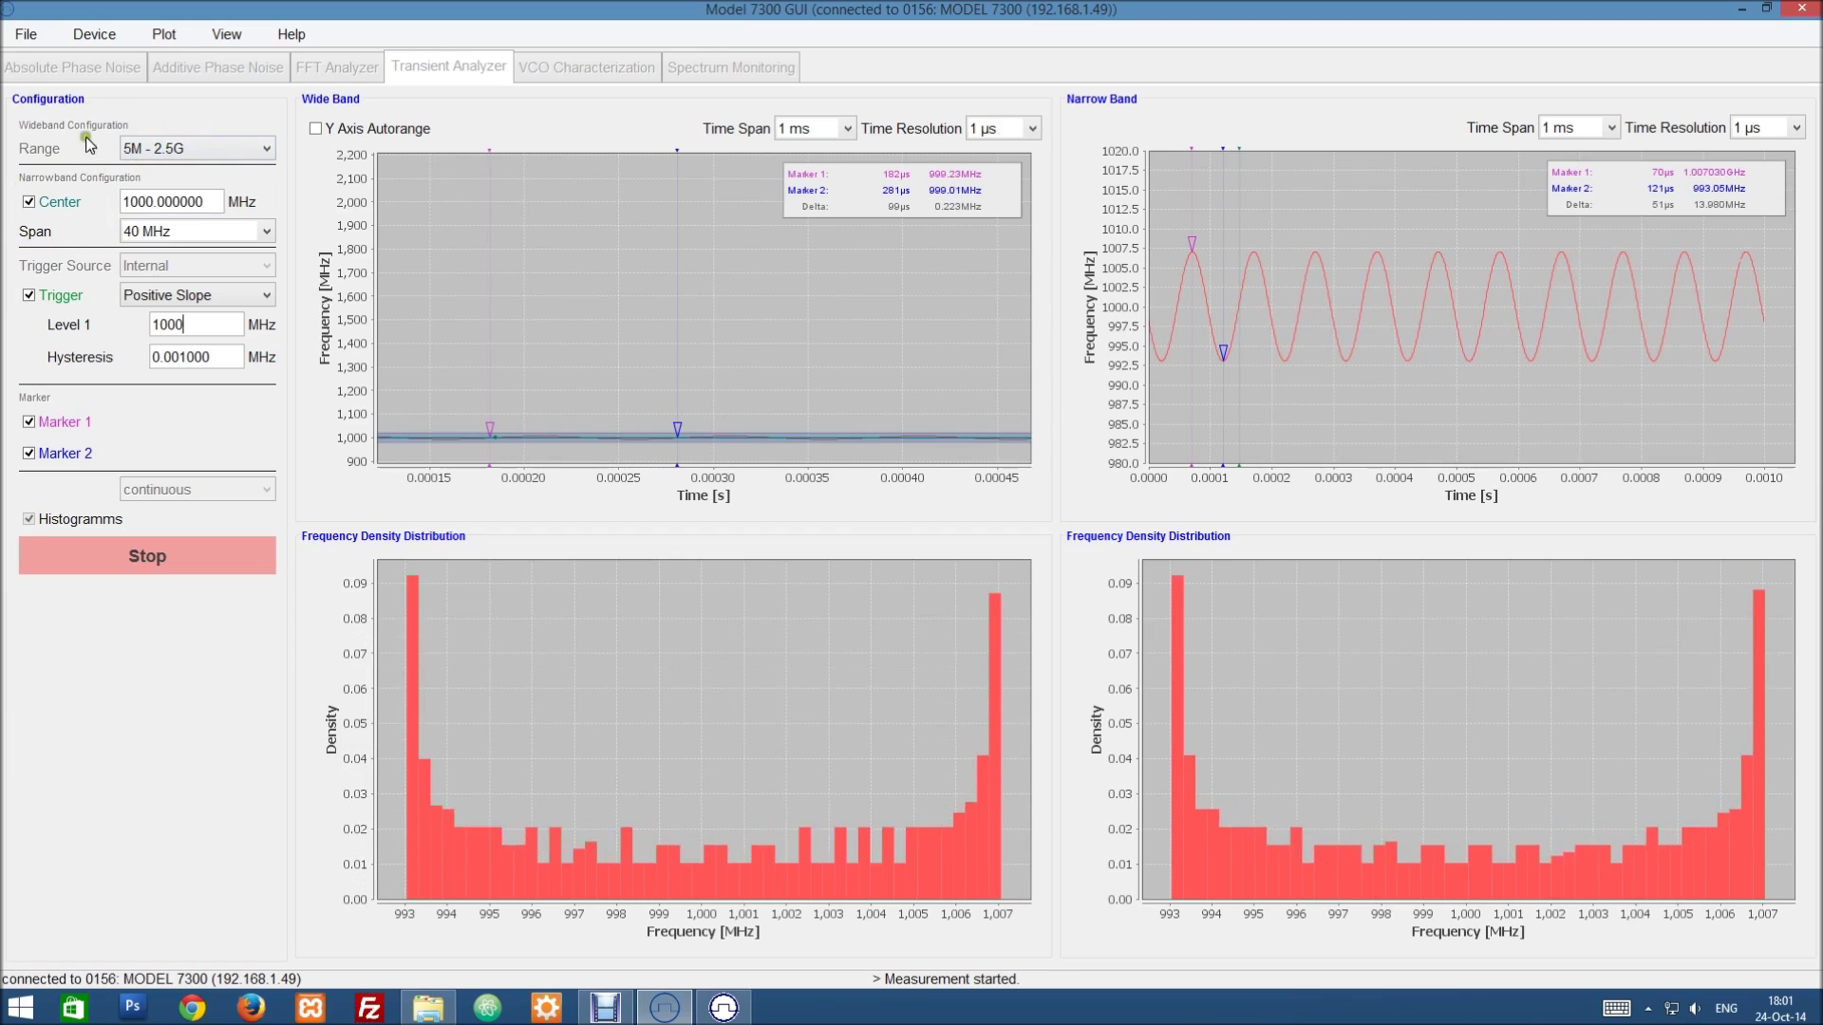
{"action": "left_click", "coordinate": [267, 232]}
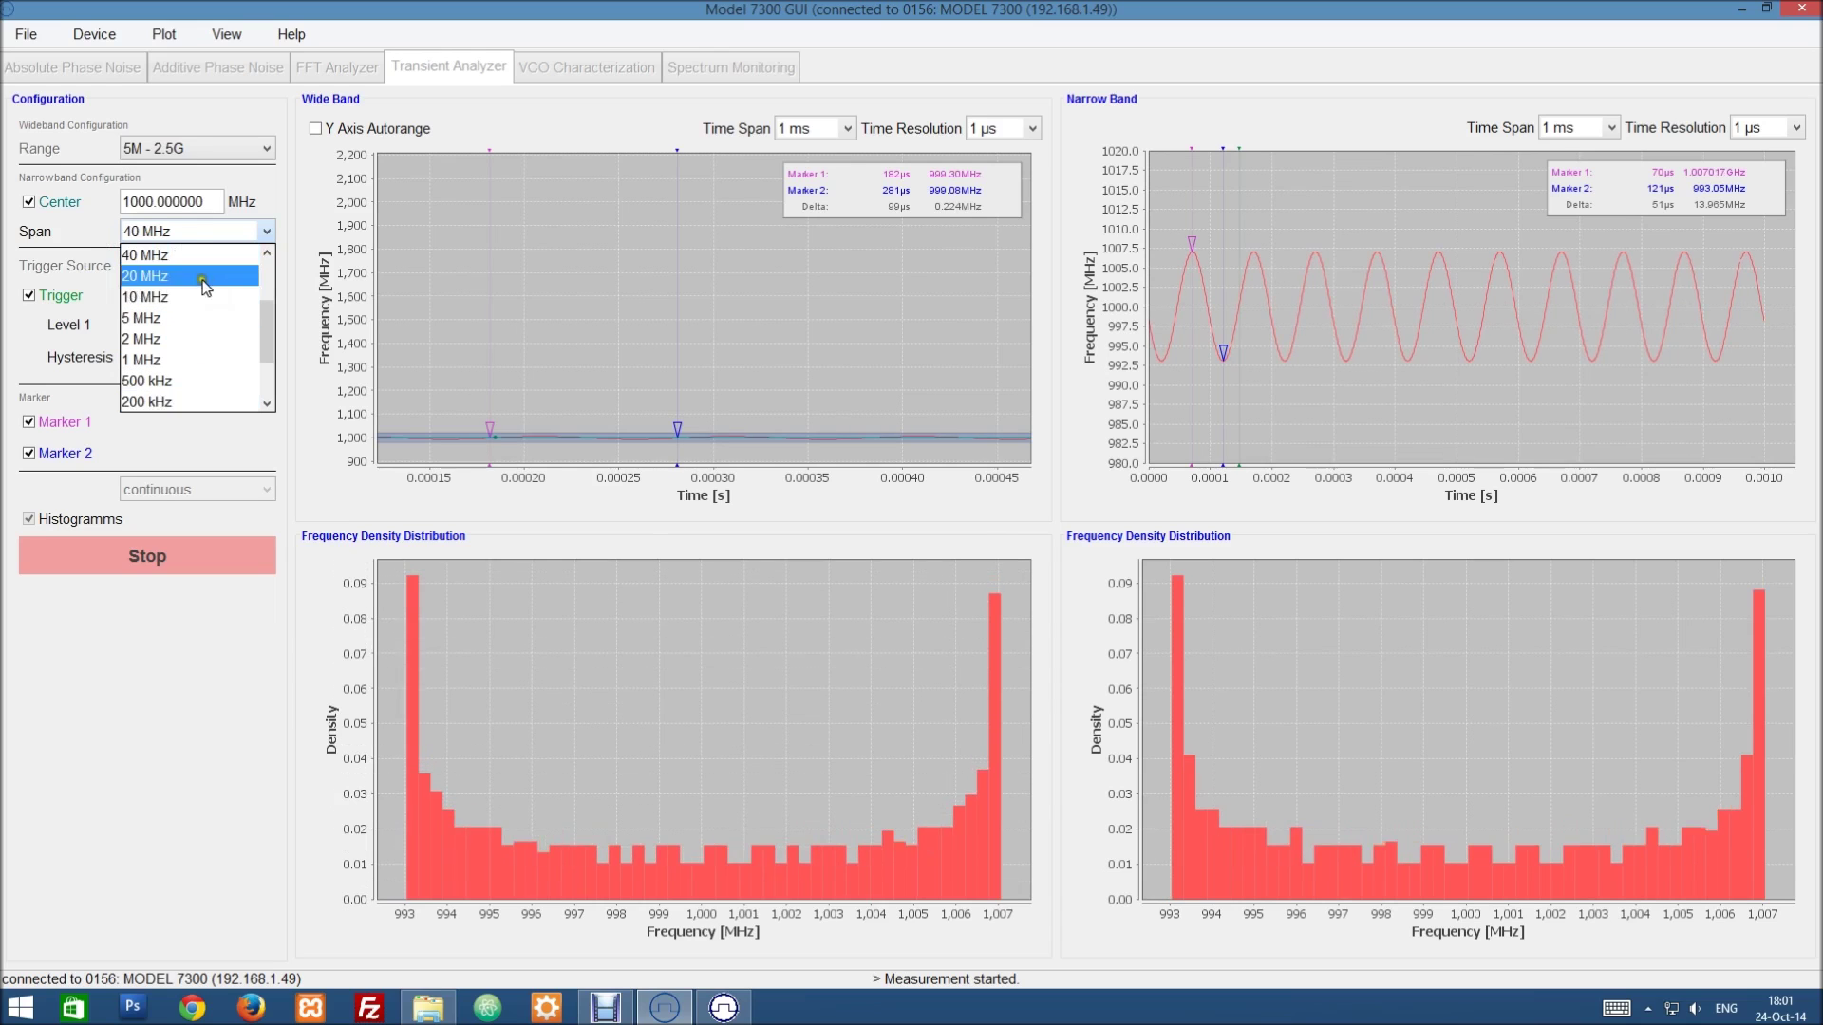
{"action": "left_click", "coordinate": [76, 232]}
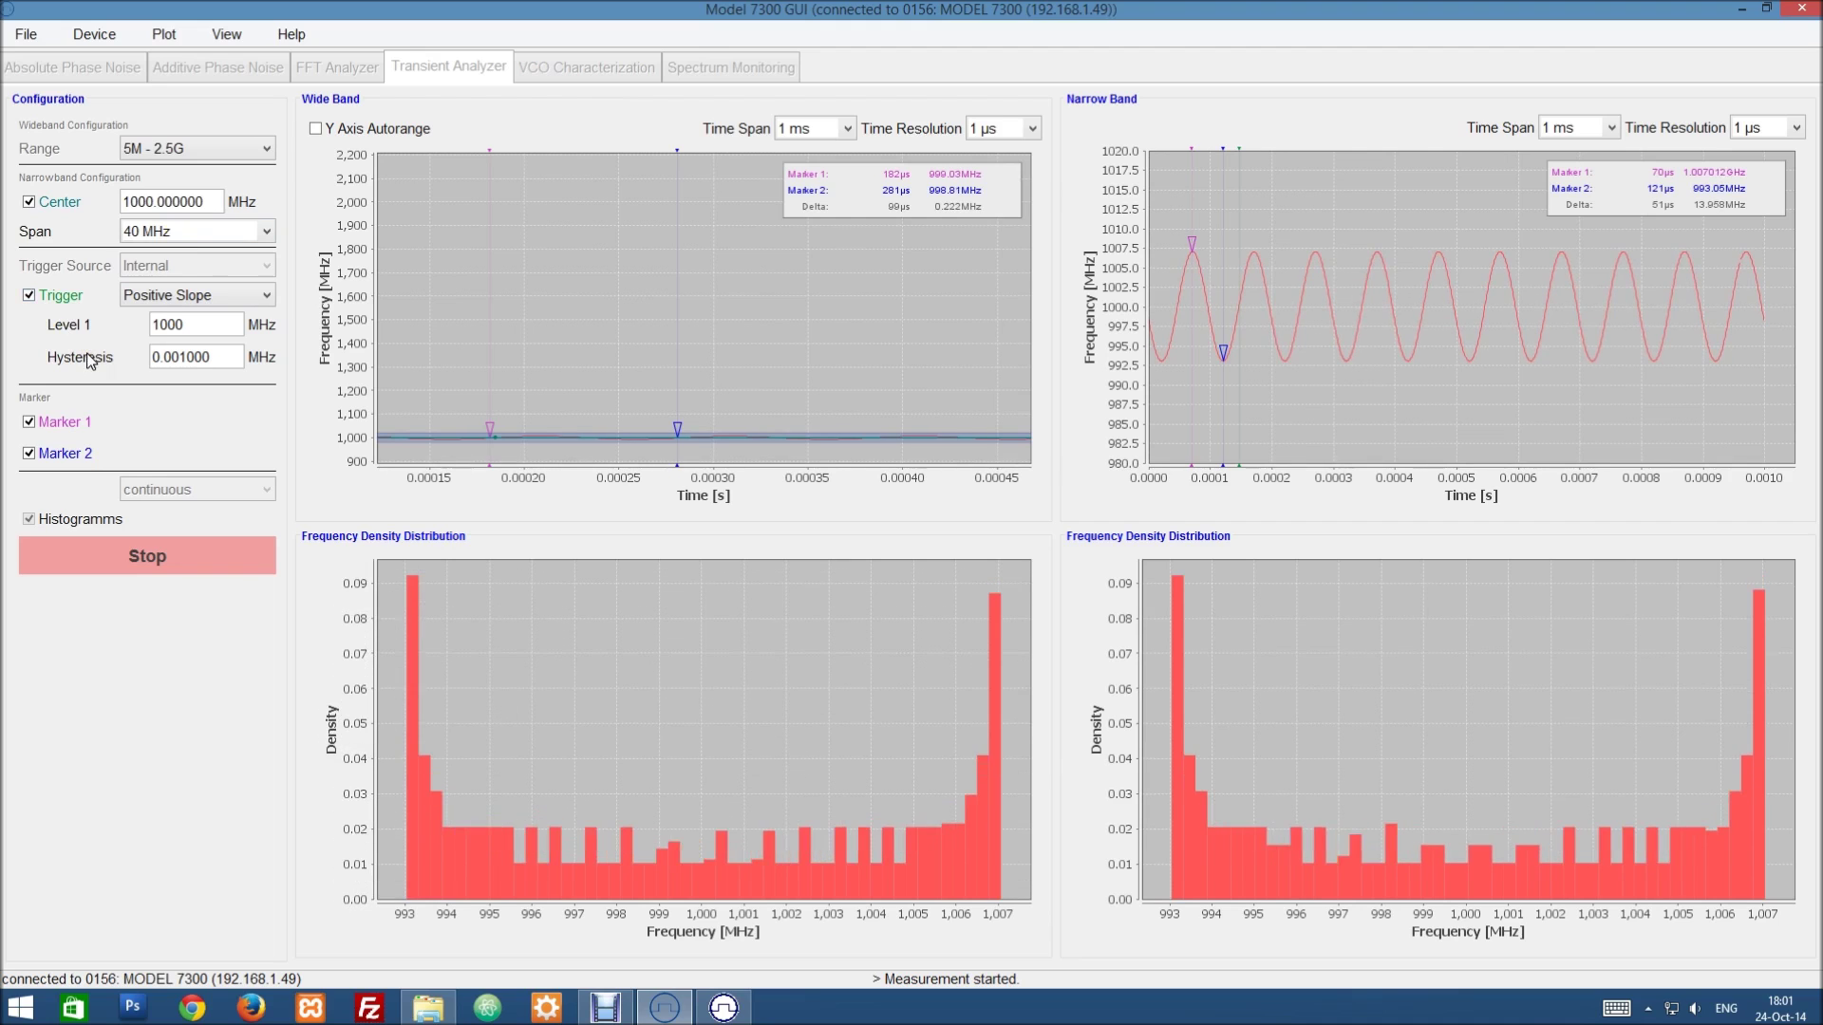
{"action": "left_click", "coordinate": [201, 328]}
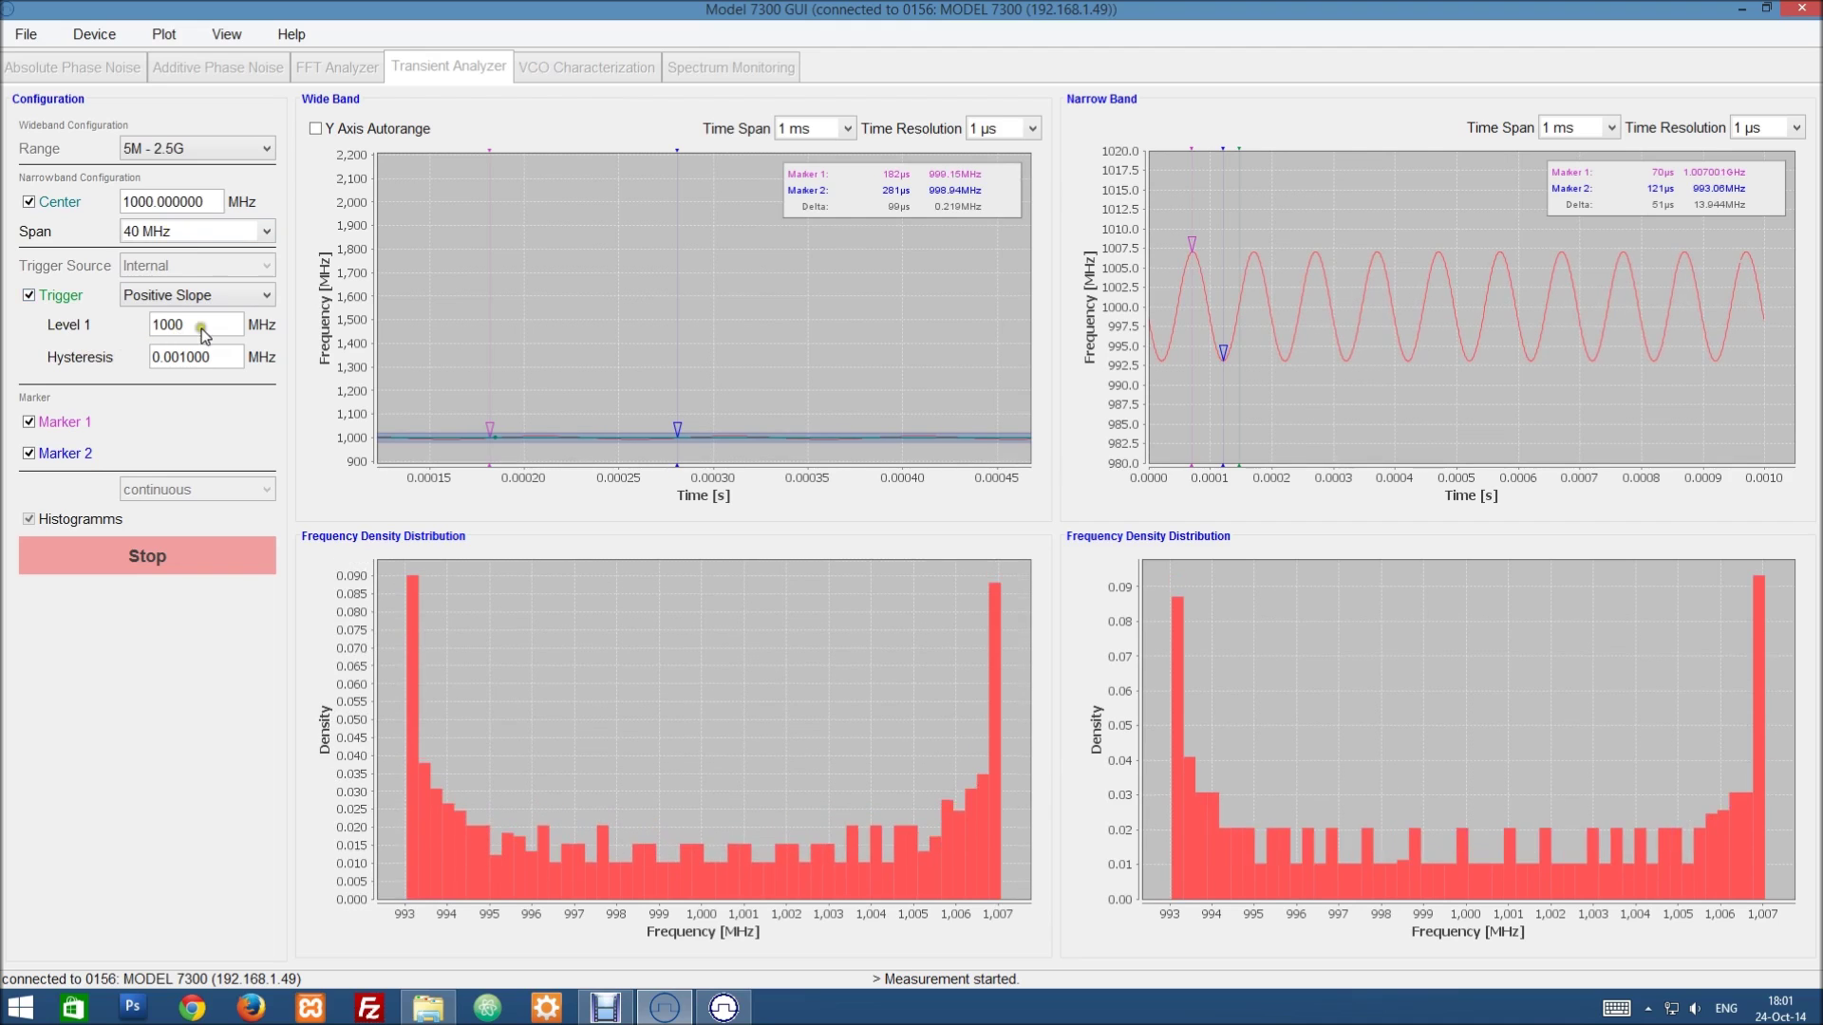
{"action": "left_click", "coordinate": [165, 356]}
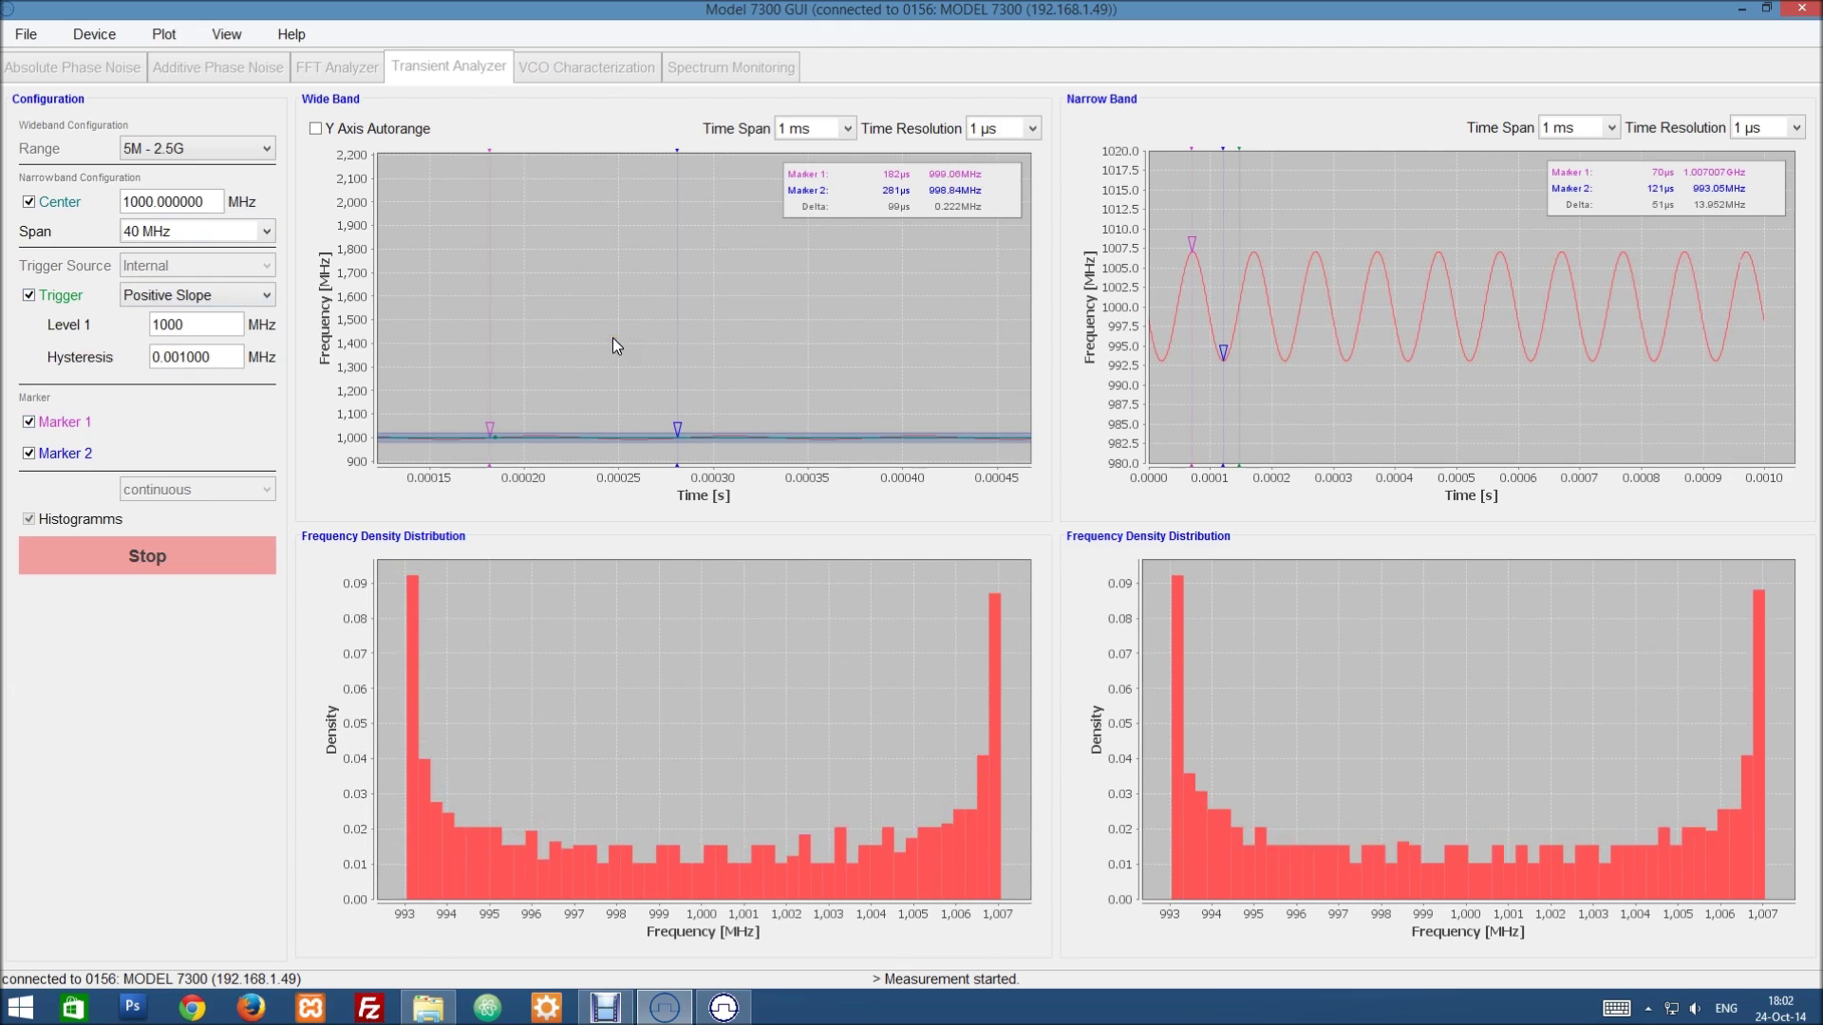
{"action": "left_click", "coordinate": [607, 422]}
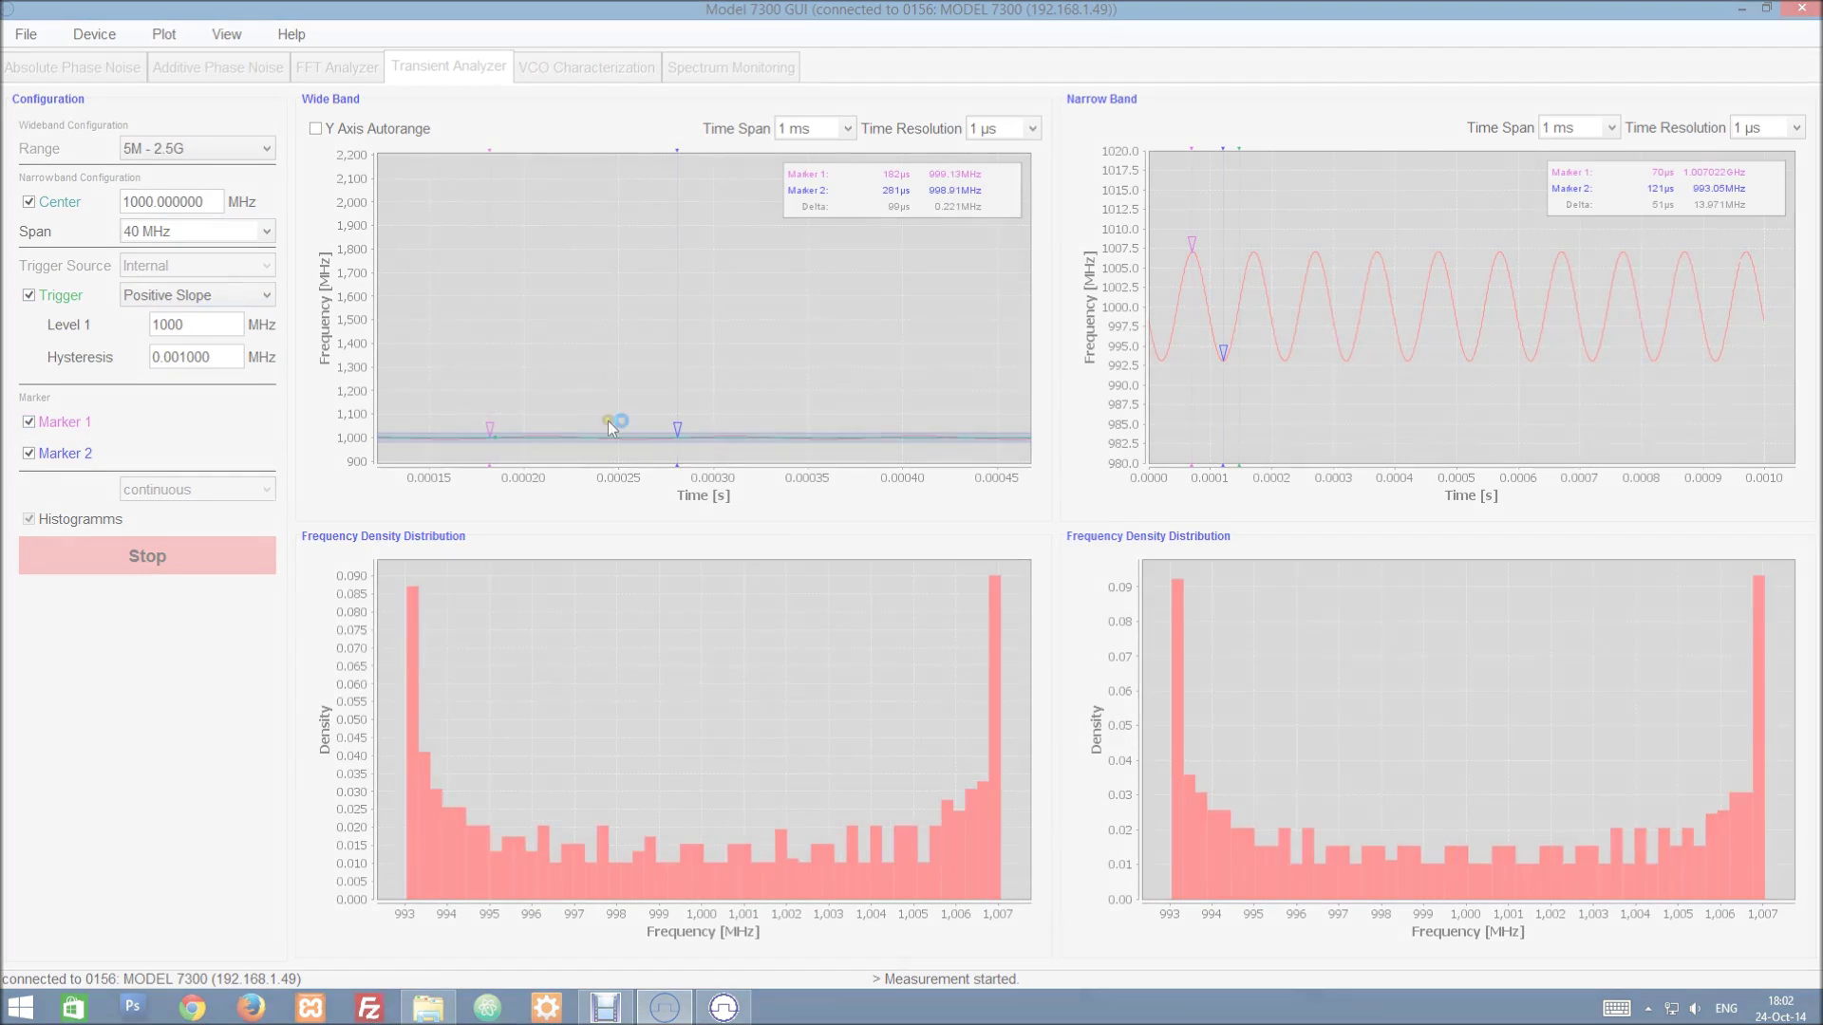